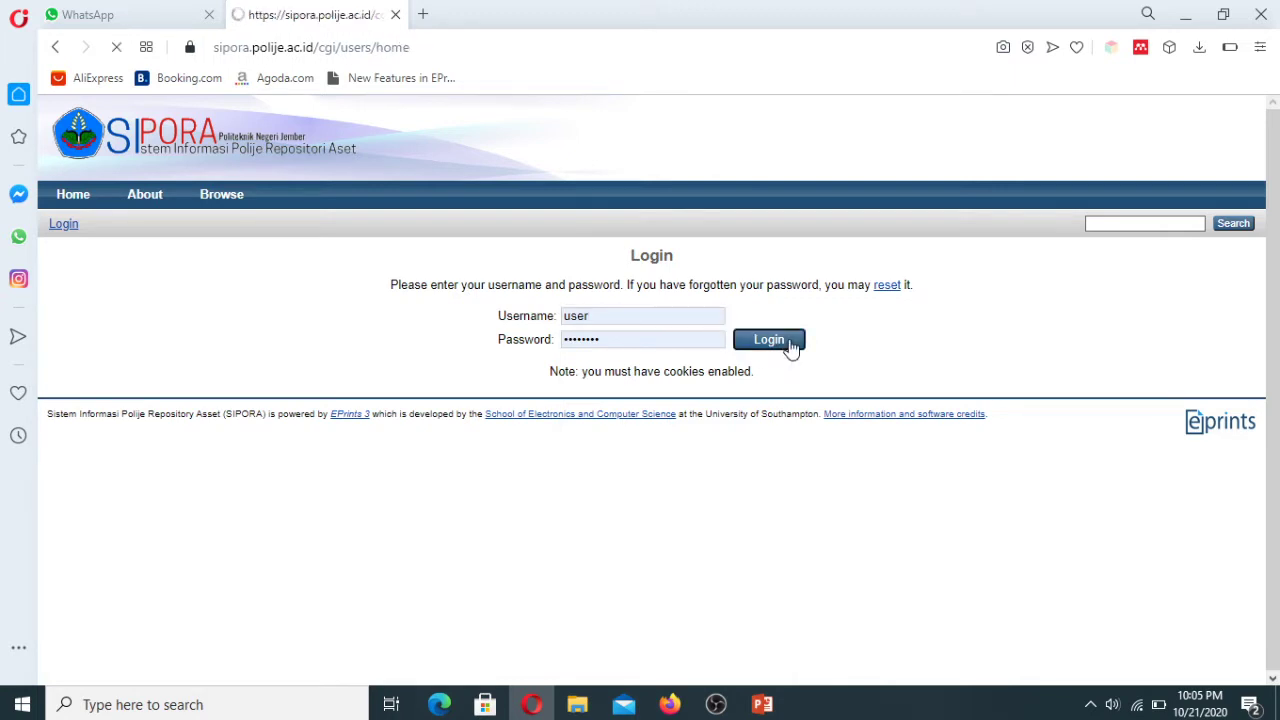
Look over the account homepage with its widgets and open the profile editing form.
{"action": "left_click_drag", "start_coordinate": [1275, 232], "coordinate": [1278, 378]}
{"action": "mouse_move", "coordinate": [1268, 335]}
{"action": "left_mouse_down"}
{"action": "mouse_move", "coordinate": [1278, 280]}
{"action": "mouse_move", "coordinate": [1278, 335]}
{"action": "left_mouse_up"}
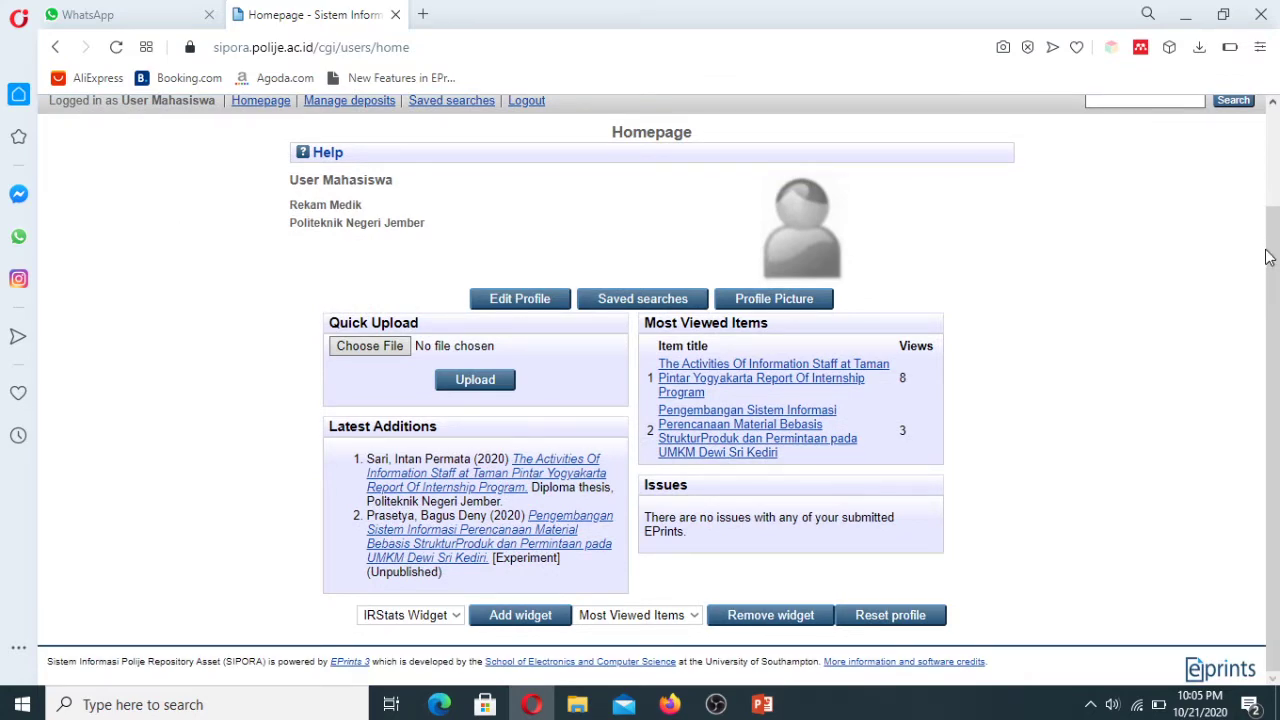
{"action": "left_click_drag", "start_coordinate": [1268, 257], "coordinate": [1268, 245]}
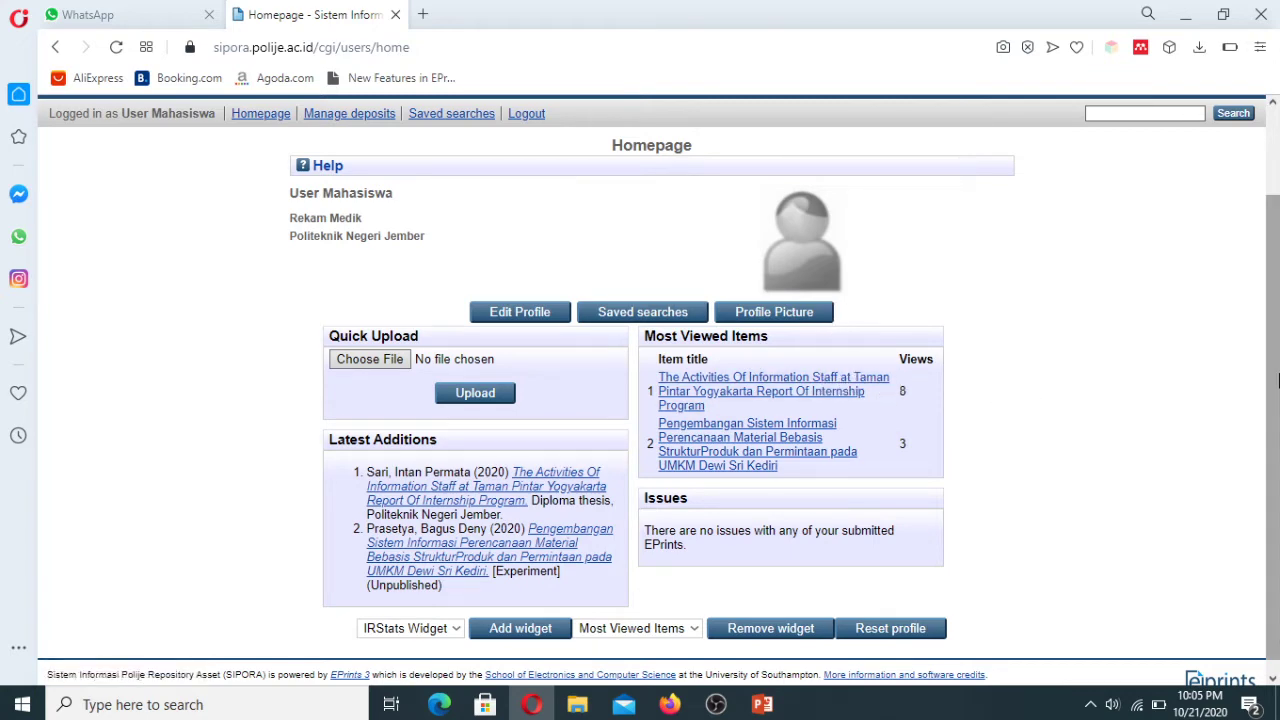
{"action": "left_click_drag", "start_coordinate": [1275, 372], "coordinate": [1274, 340]}
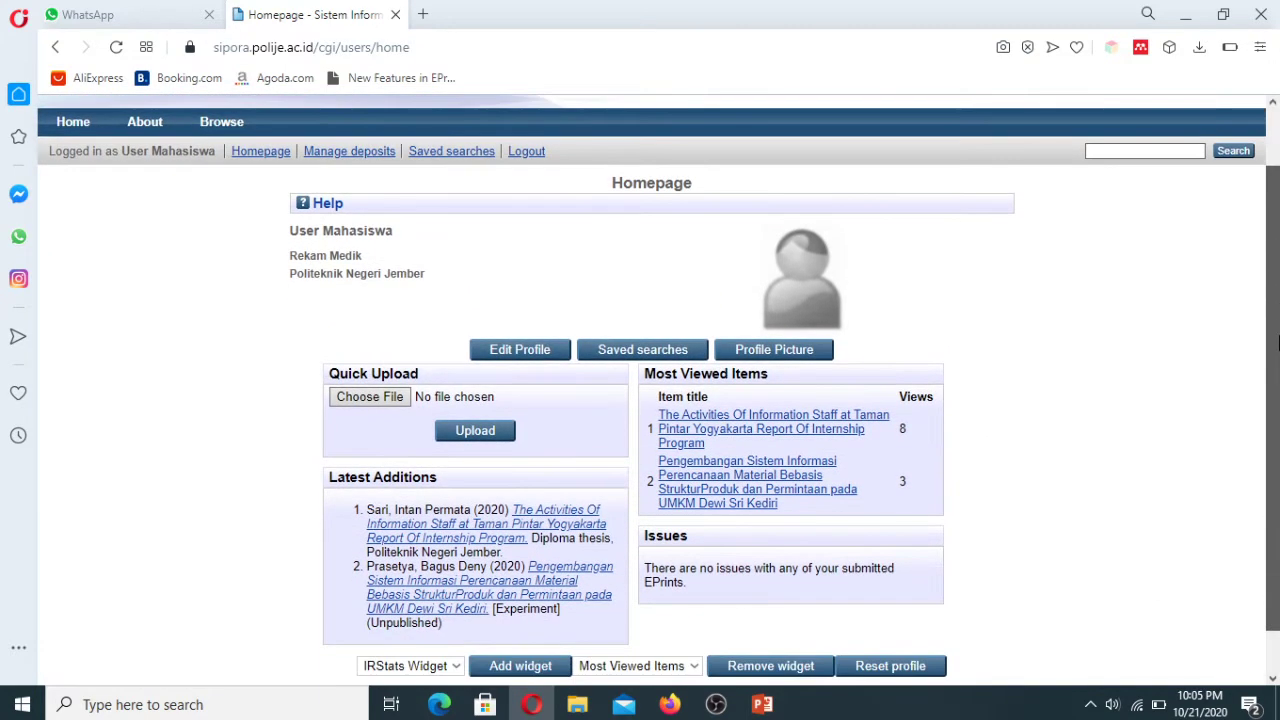
{"action": "left_click", "coordinate": [531, 356]}
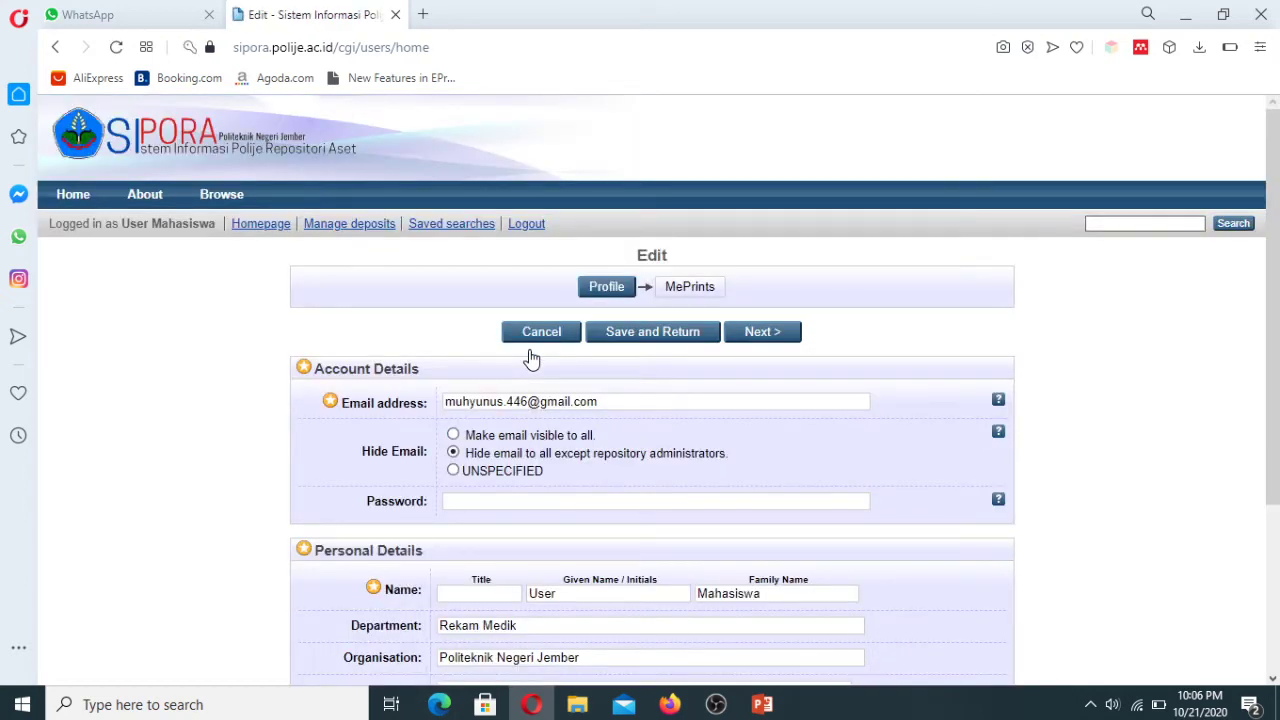
{"action": "key", "text": "XF86MonBrightnessDown"}
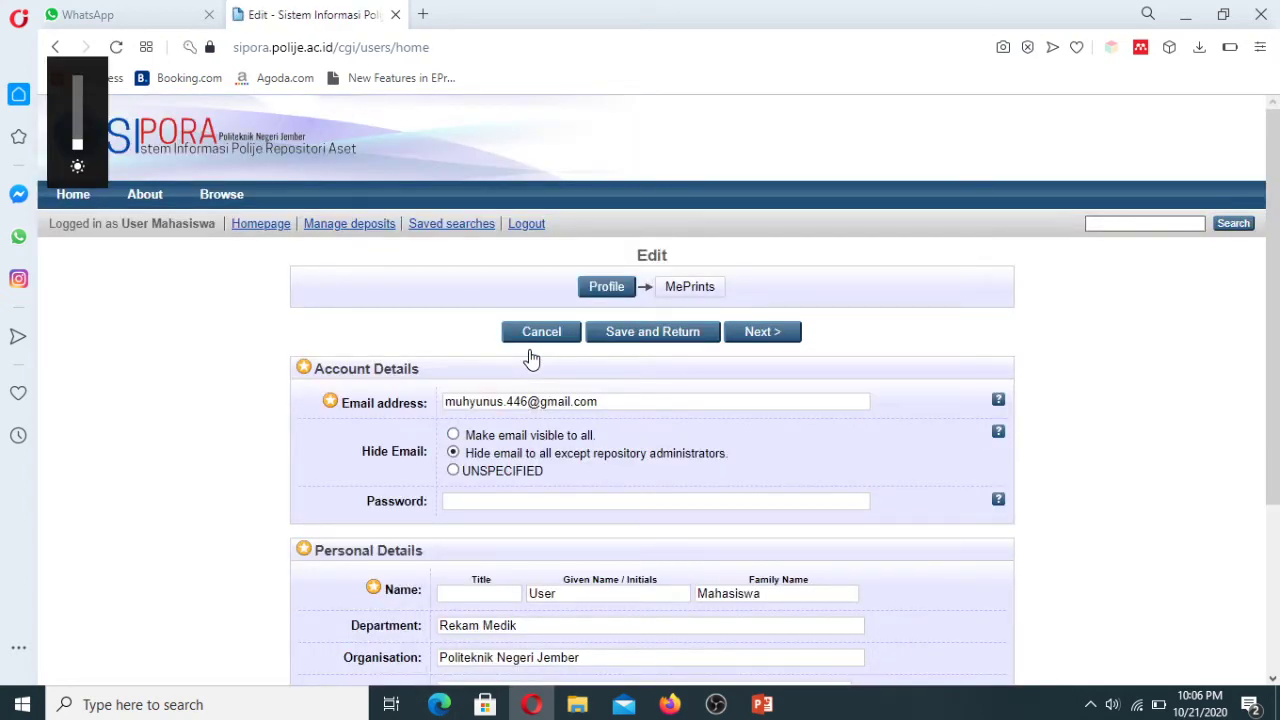
{"action": "mouse_move", "coordinate": [188, 204]}
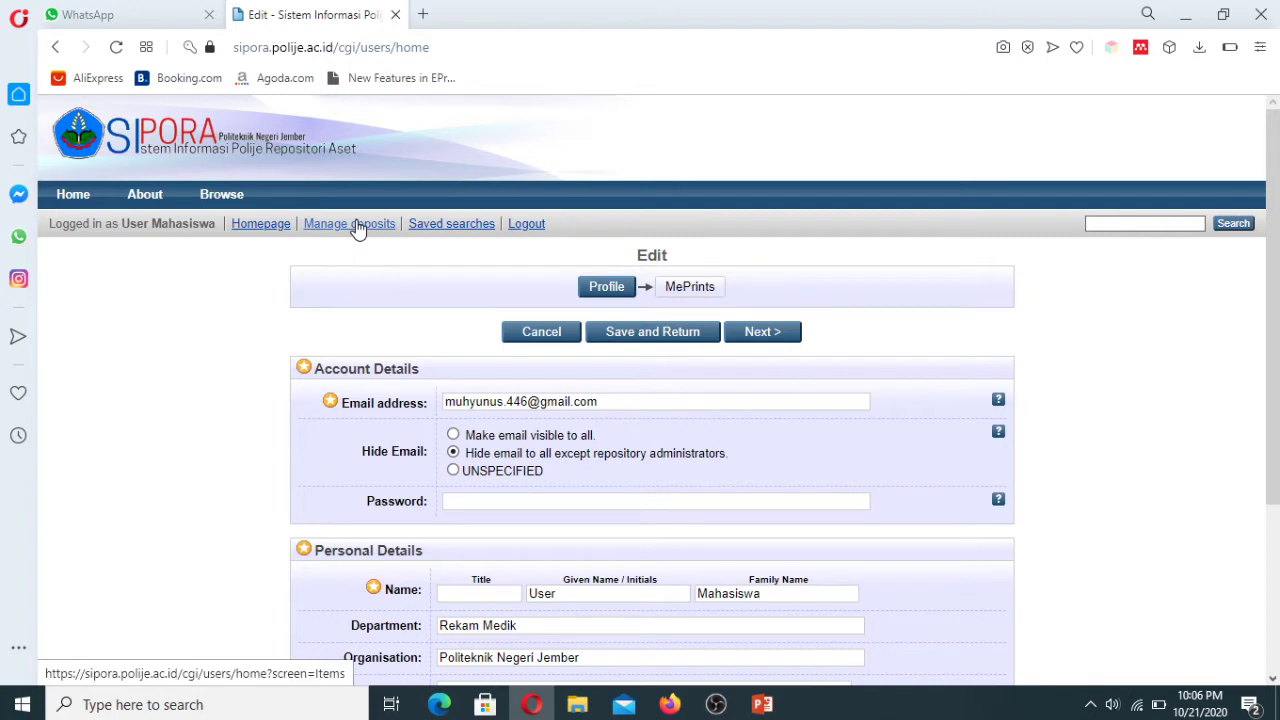
{"action": "key", "text": "XF86MonBrightnessDown"}
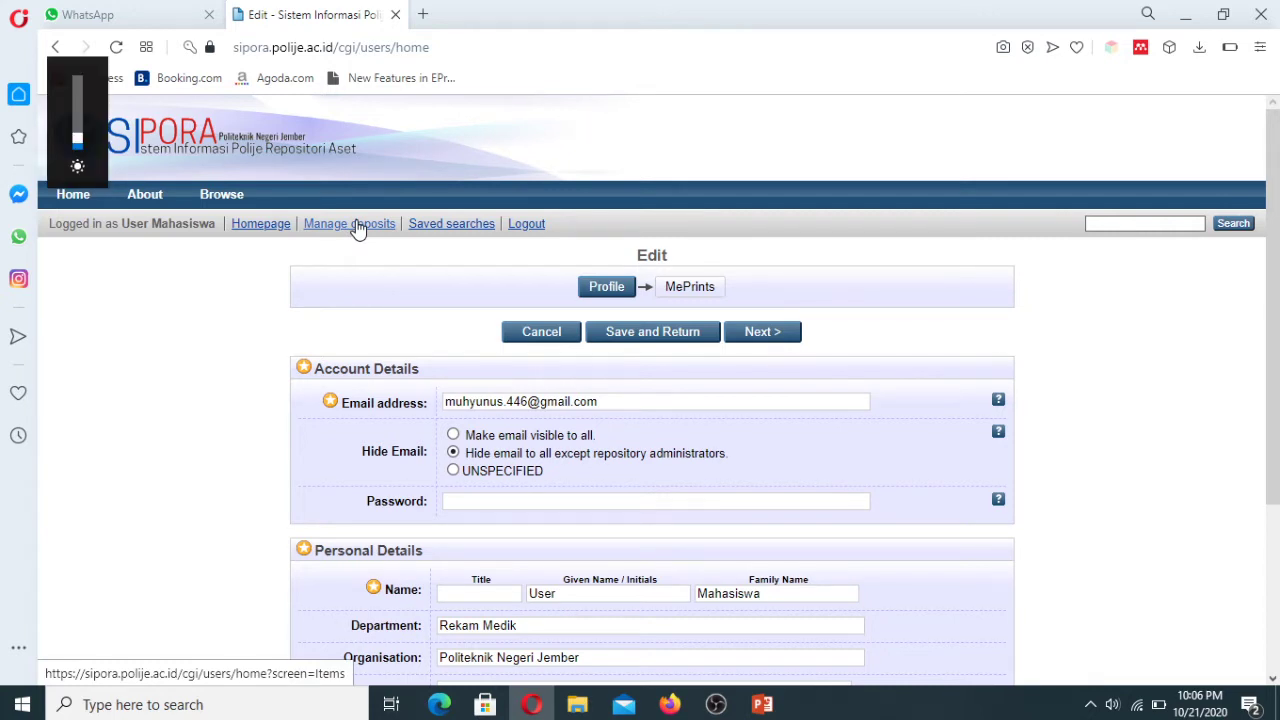
Open the deposits list and remove the UNSPECIFIED experiment item in the user workarea.
{"action": "left_click", "coordinate": [358, 226]}
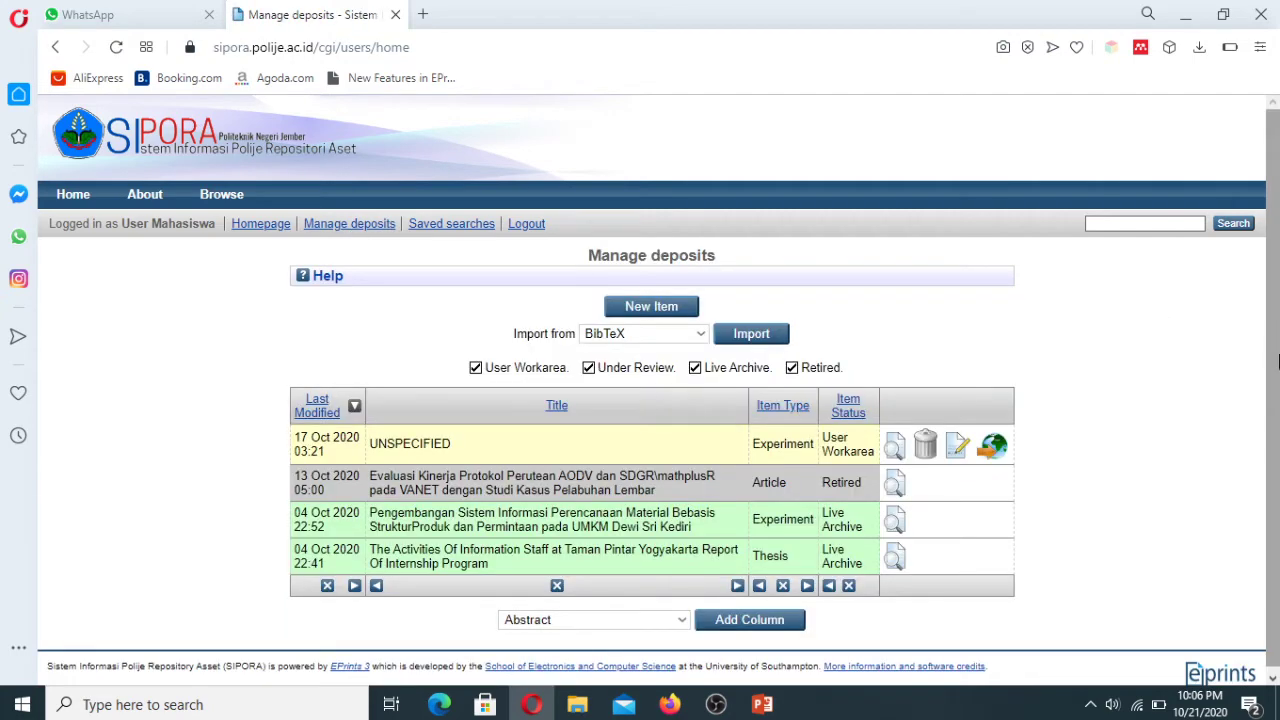
{"action": "left_click", "coordinate": [927, 450]}
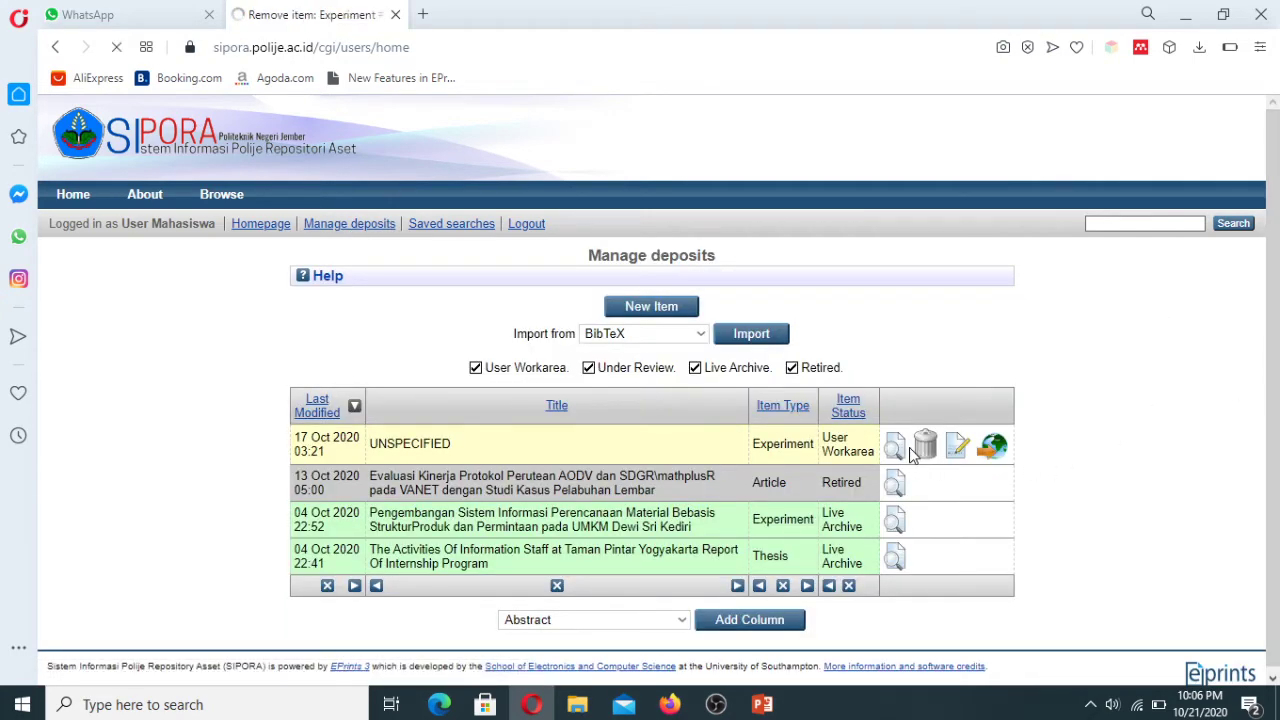
{"action": "left_click", "coordinate": [595, 318]}
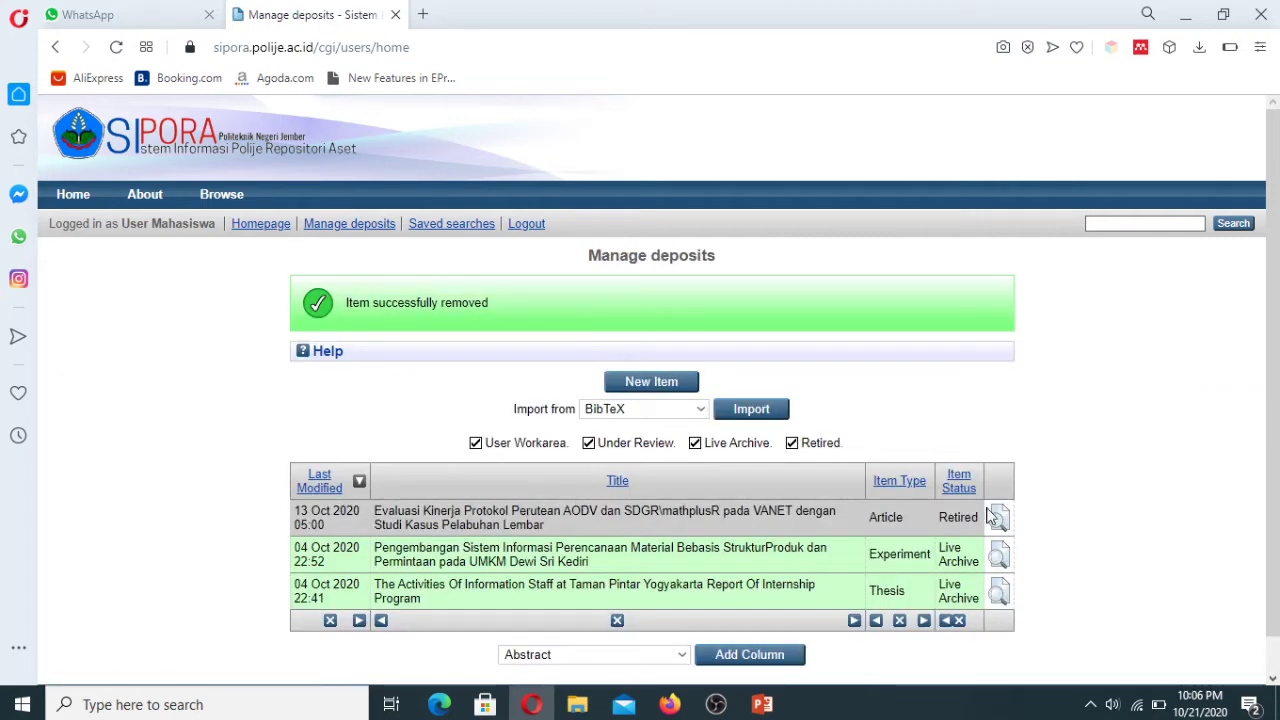
{"action": "scroll", "coordinate": [1275, 360], "scroll_direction": "down", "scroll_amount": 2}
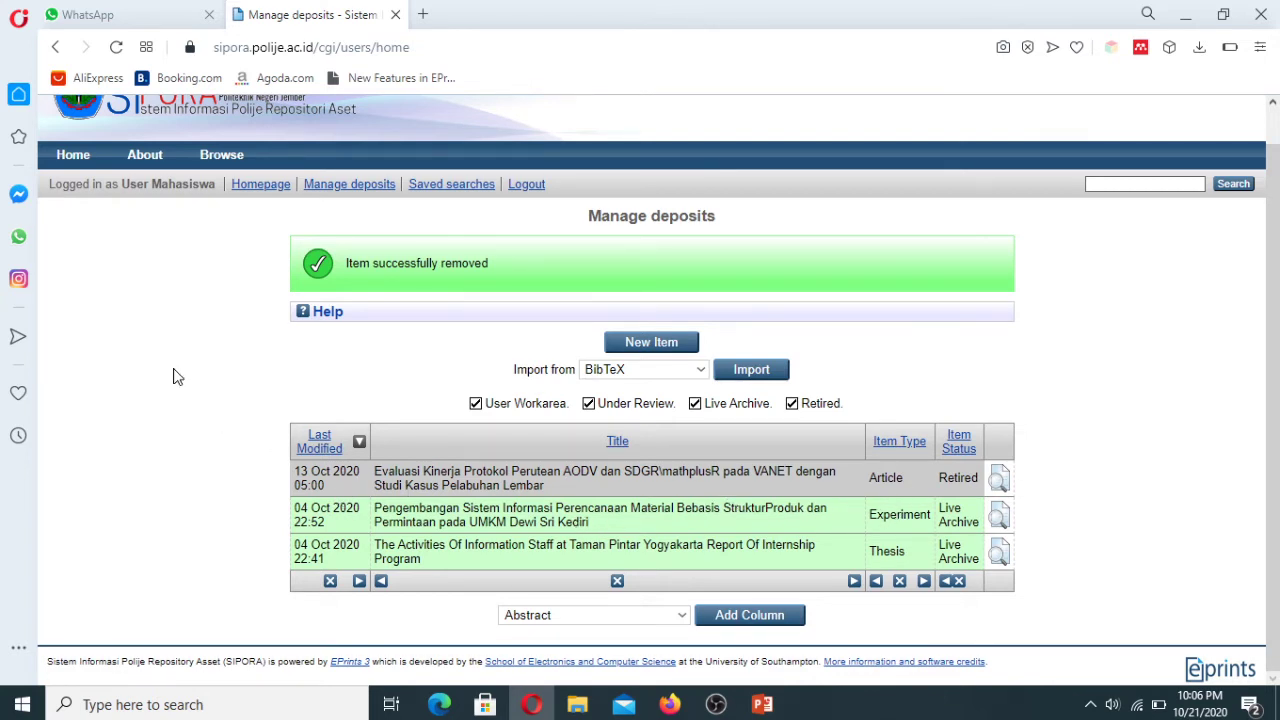
{"action": "double_click", "coordinate": [960, 476]}
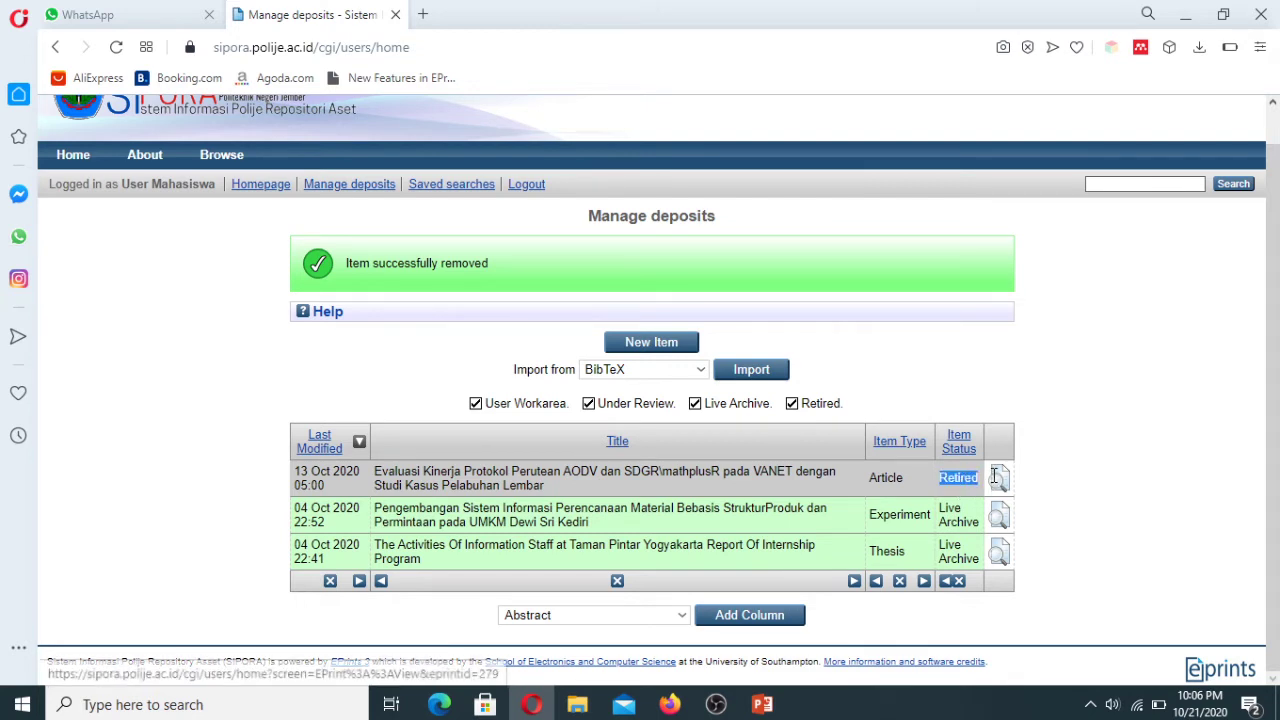
{"action": "left_click", "coordinate": [1066, 509]}
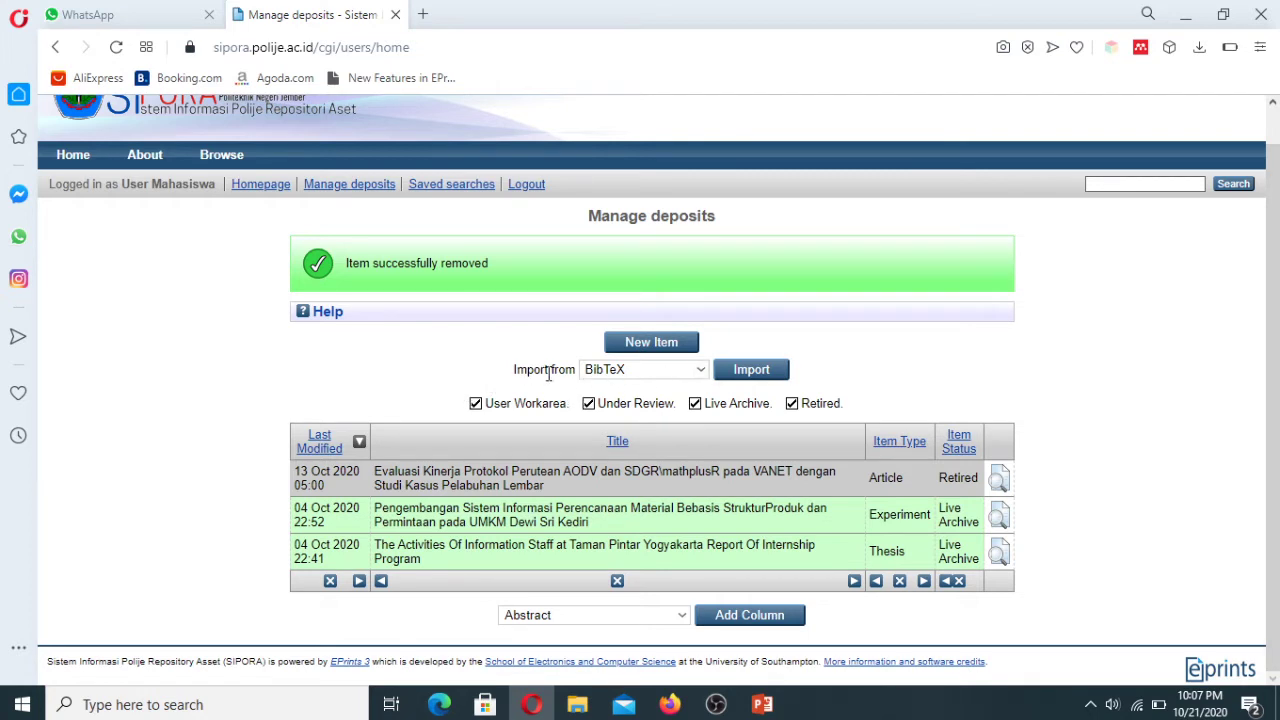
Choose DOI (via CrossRef) as the import source and open its form, ready for entry in the DOI field.
{"action": "left_click", "coordinate": [628, 372]}
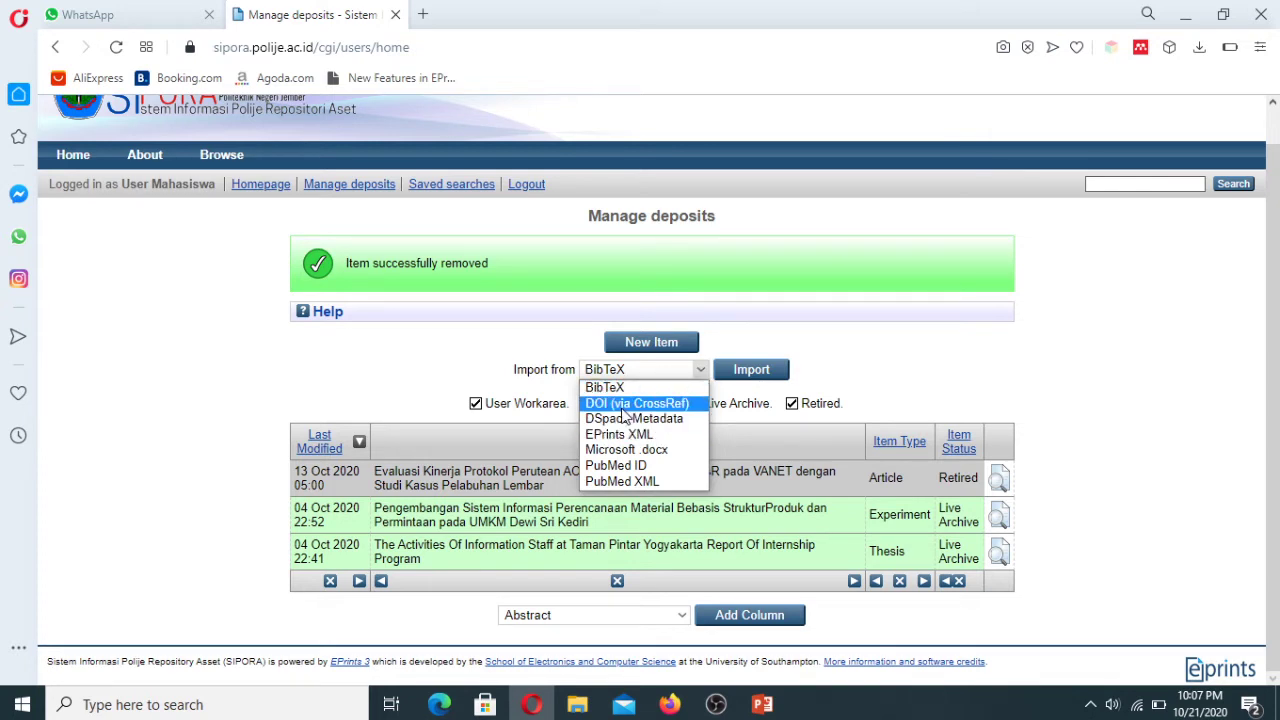
{"action": "left_click", "coordinate": [625, 403]}
{"action": "left_click", "coordinate": [762, 372]}
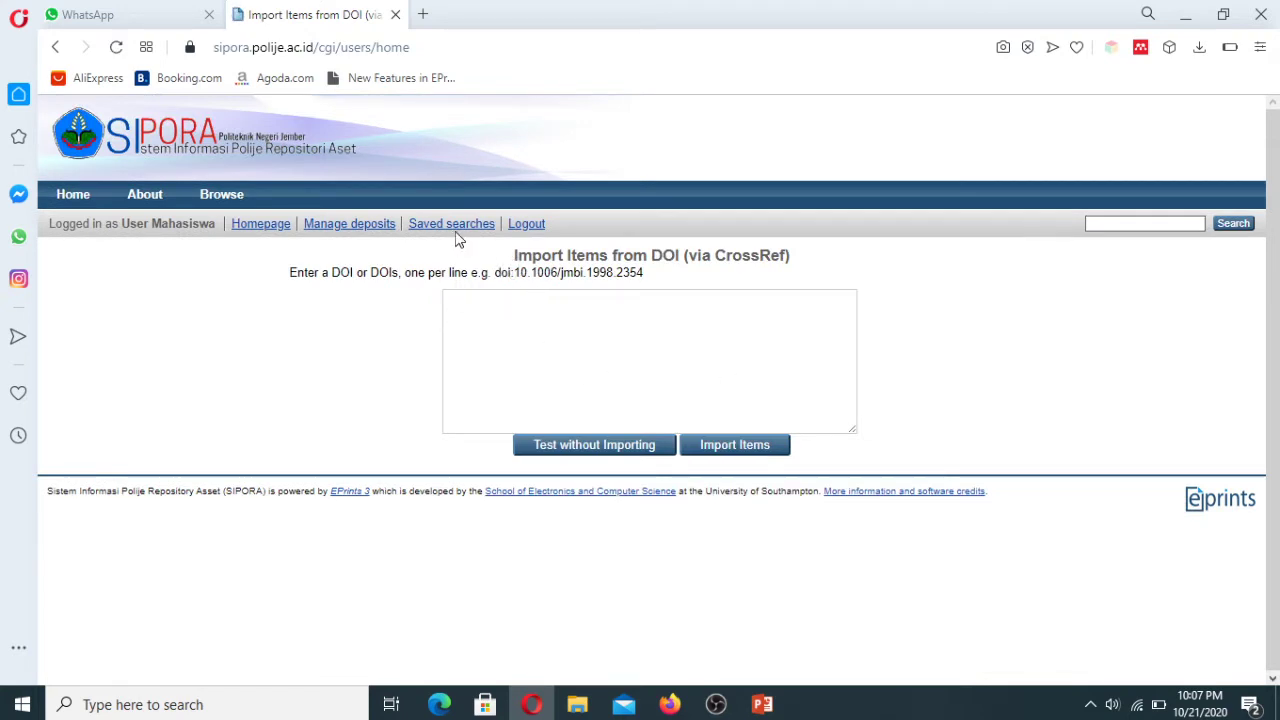
{"action": "key", "text": "XF86MonBrightnessDown"}
{"action": "left_click_drag", "start_coordinate": [520, 272], "coordinate": [601, 290]}
{"action": "left_click", "coordinate": [509, 306]}
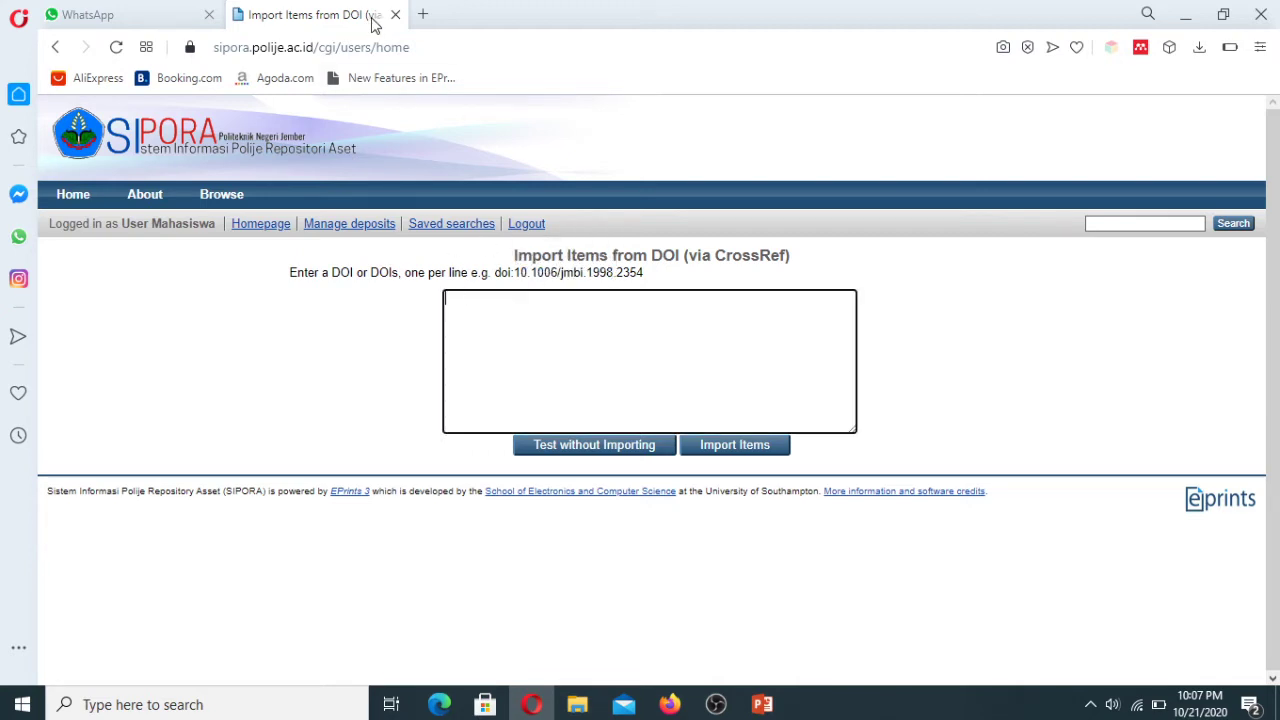
Open the ORCID sign-in page in a new tab and sign in to the account.
{"action": "left_click", "coordinate": [423, 15]}
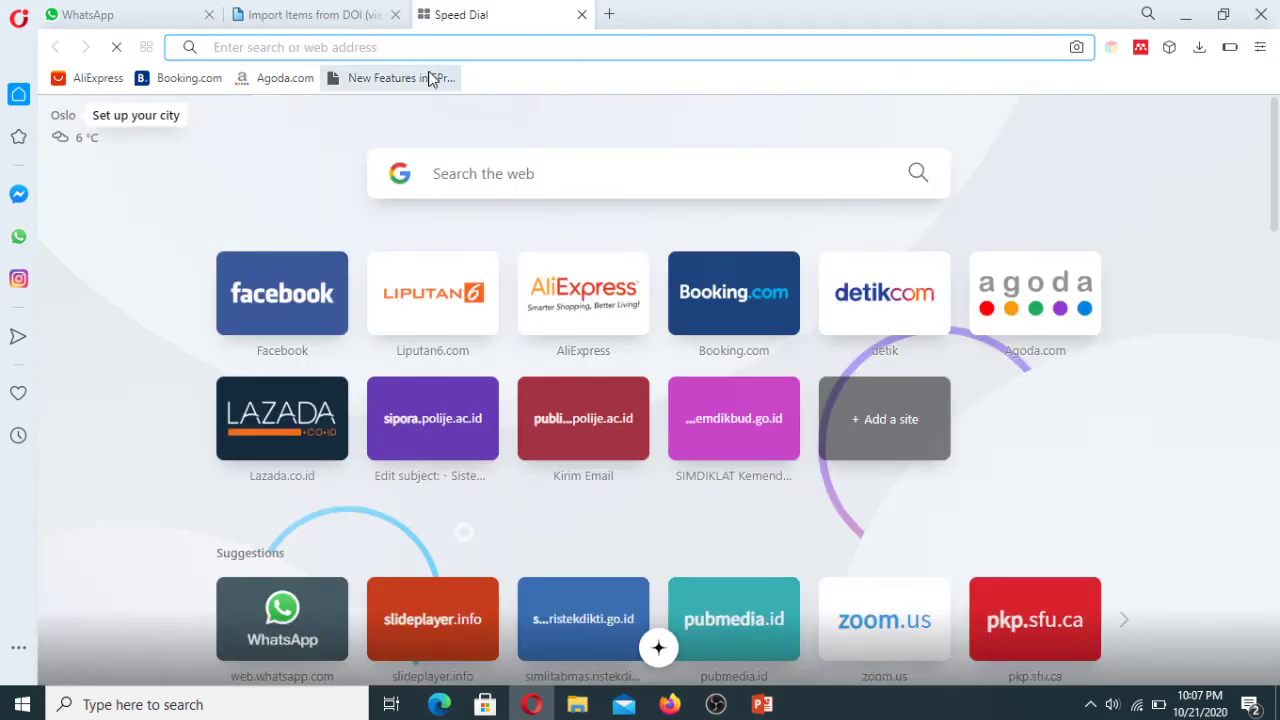
{"action": "type", "text": "orc"}
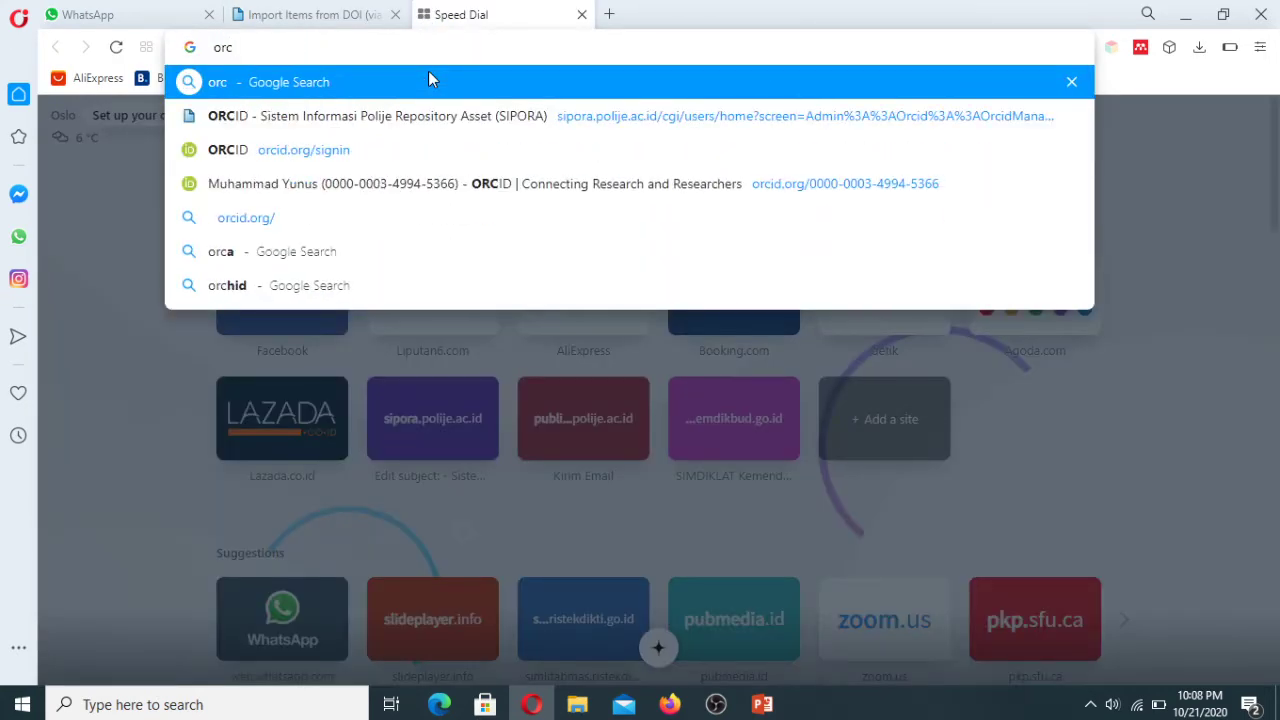
{"action": "key", "text": "Down"}
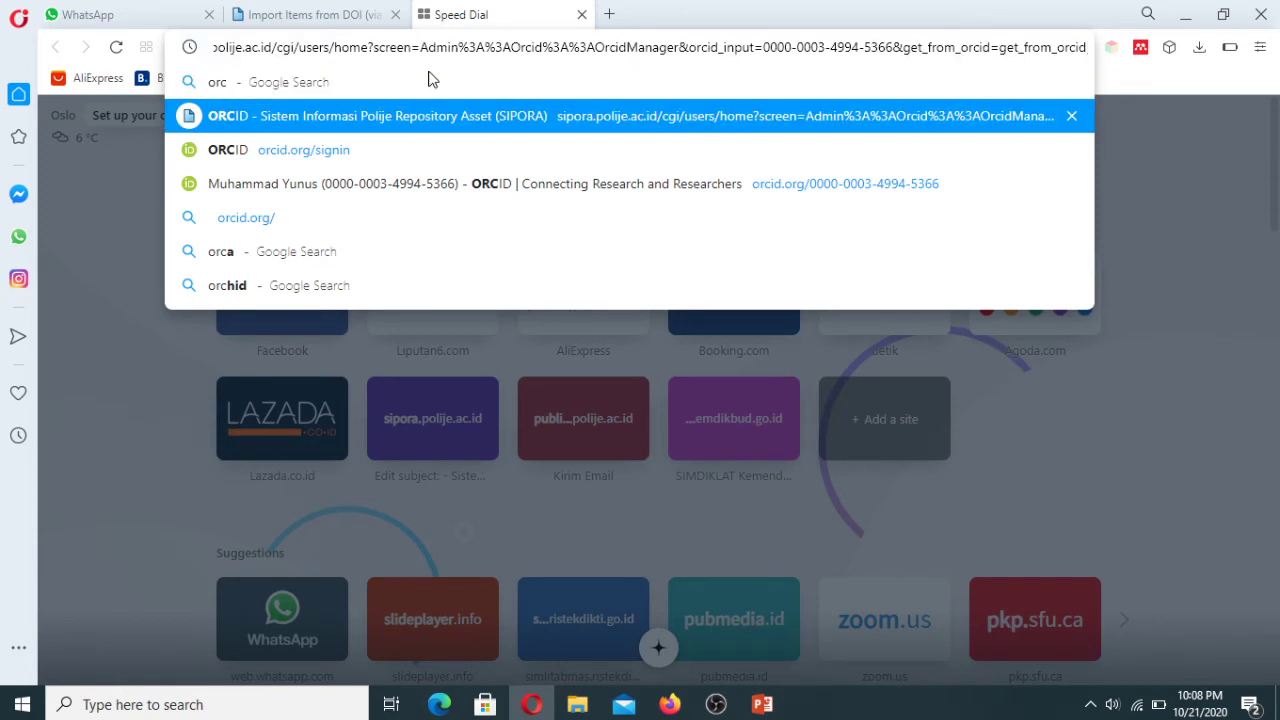
{"action": "key", "text": "Down"}
{"action": "key", "text": "Return"}
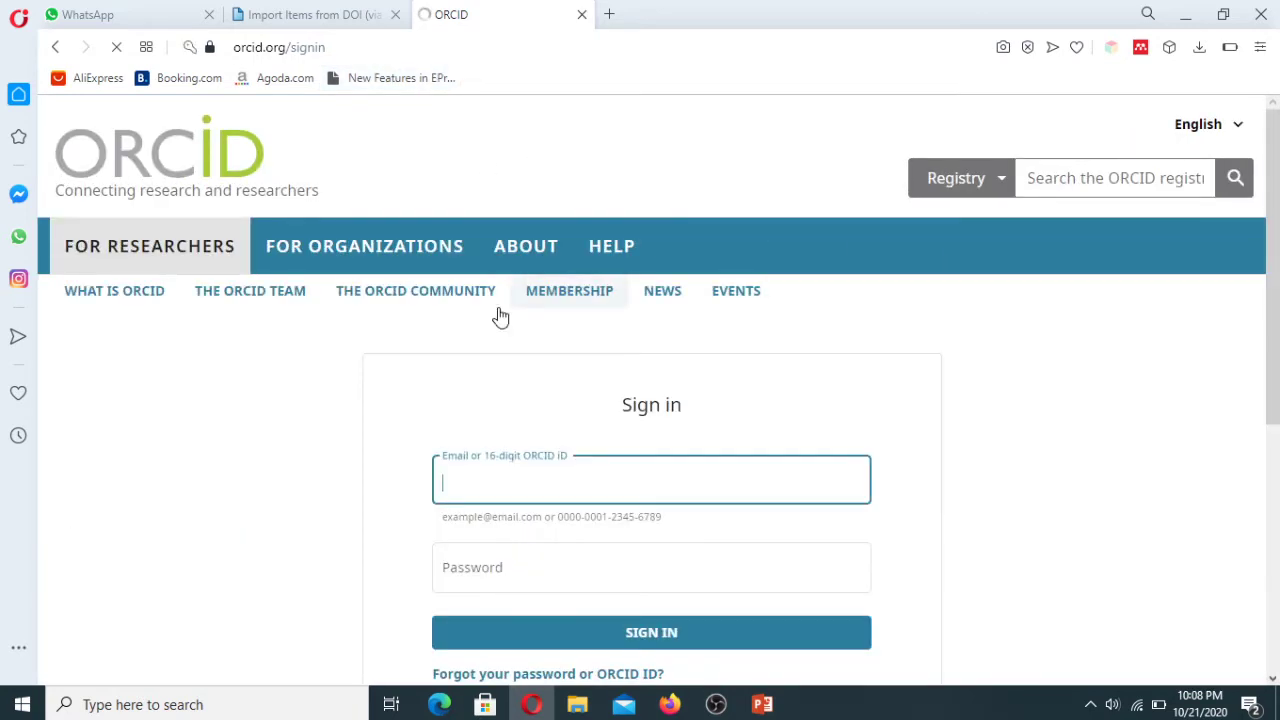
{"action": "left_click", "coordinate": [673, 628]}
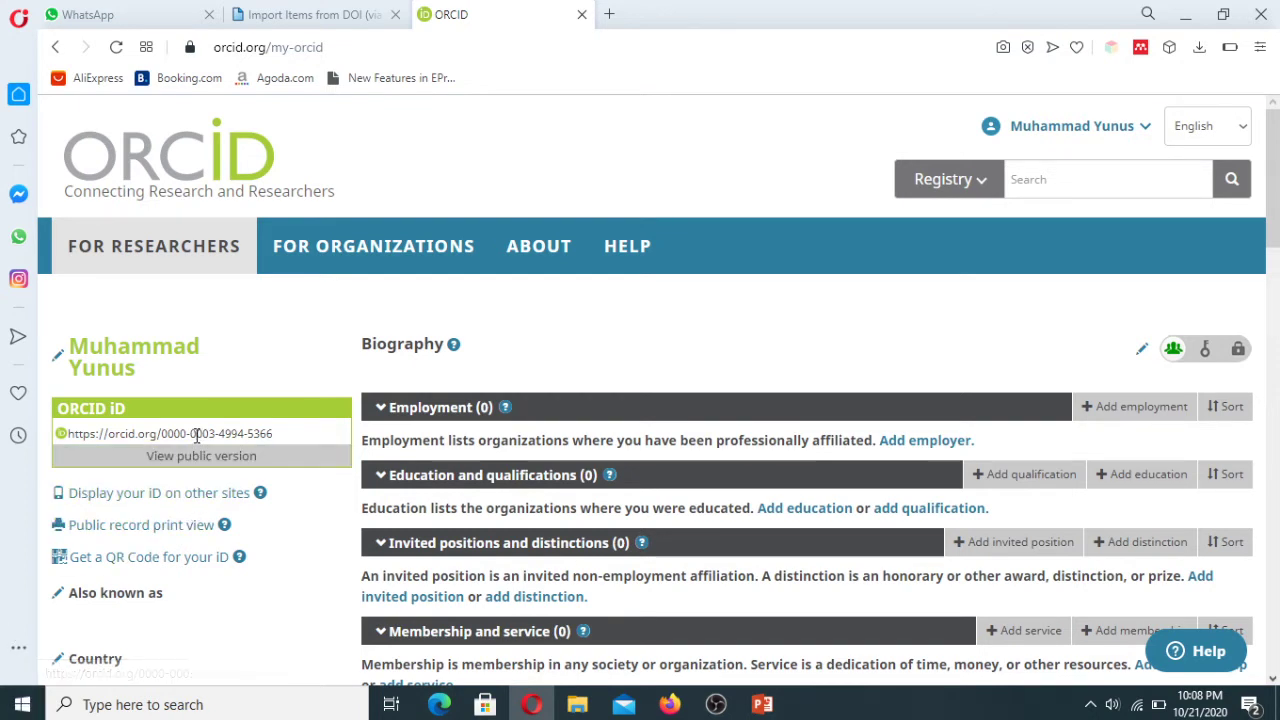
Copy the DOI link address of the work "Penerapan Fuzzy SAW untuk Rekomendasi Penentuan Penerima Bantuan Pembangunan Rumah Tidak Layak Huni" from the ORCID works list.
{"action": "left_click", "coordinate": [188, 503]}
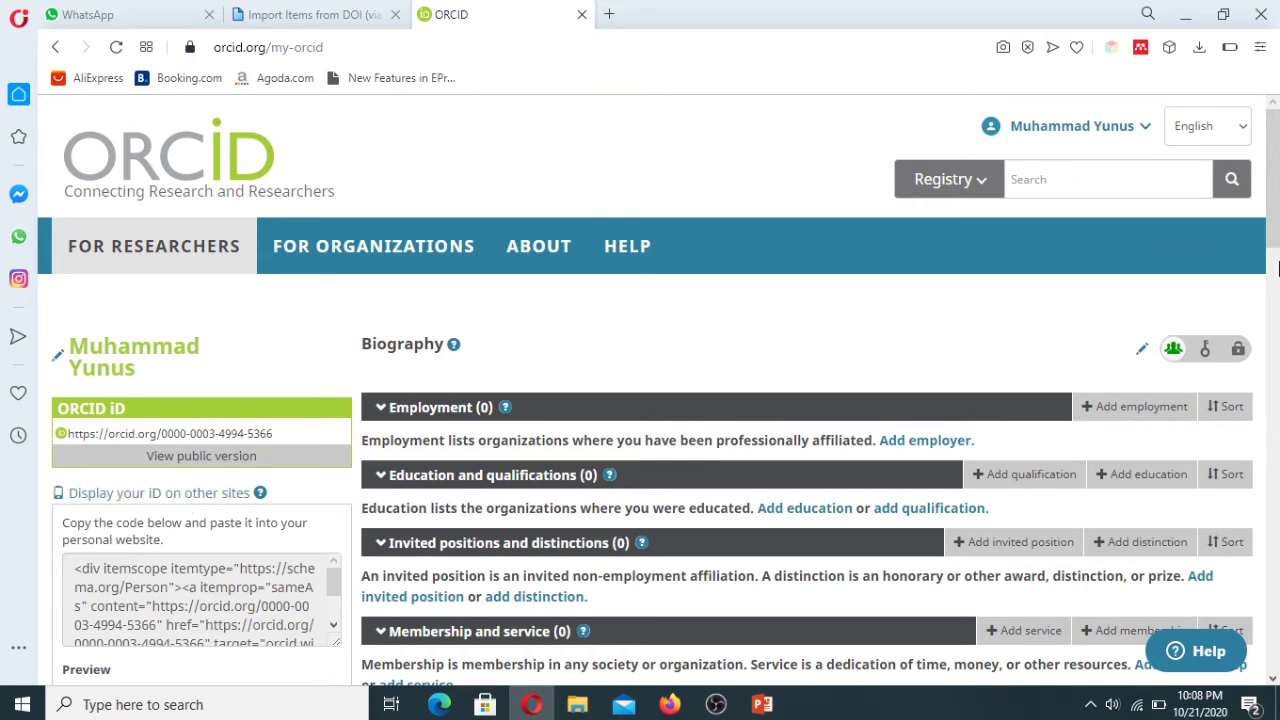
{"action": "left_click", "coordinate": [1276, 268]}
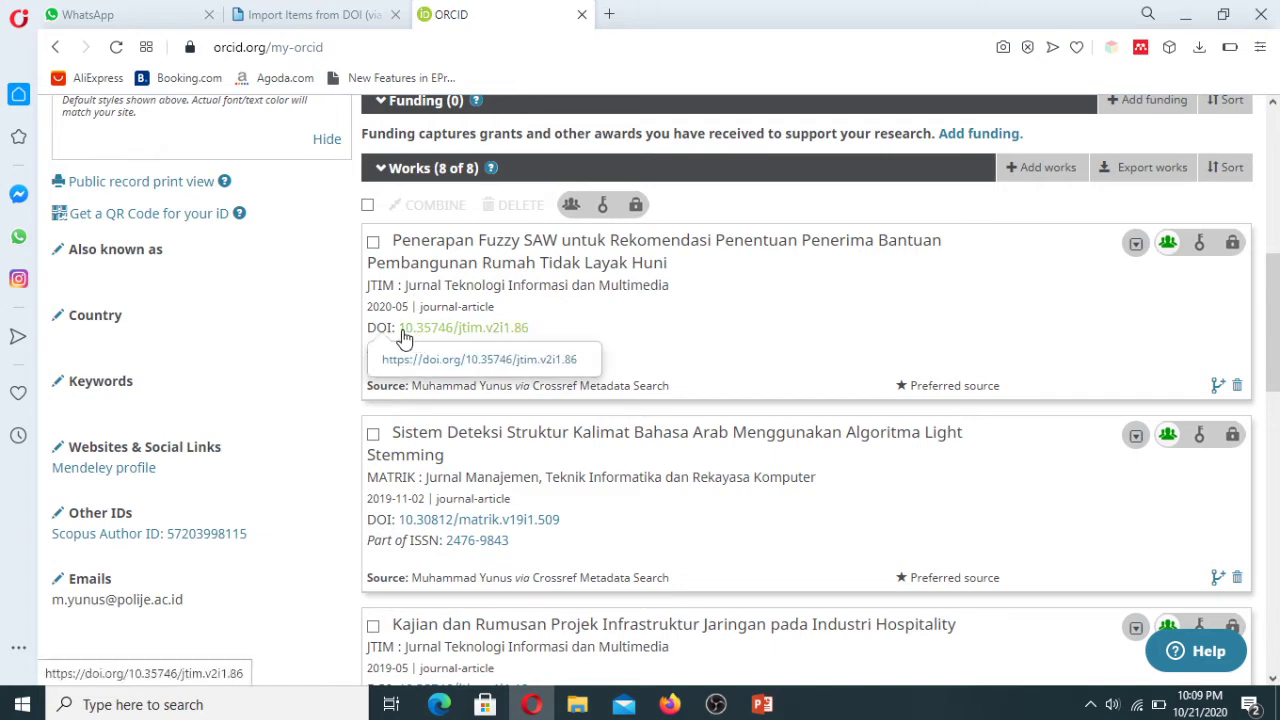
{"action": "right_click", "coordinate": [449, 336]}
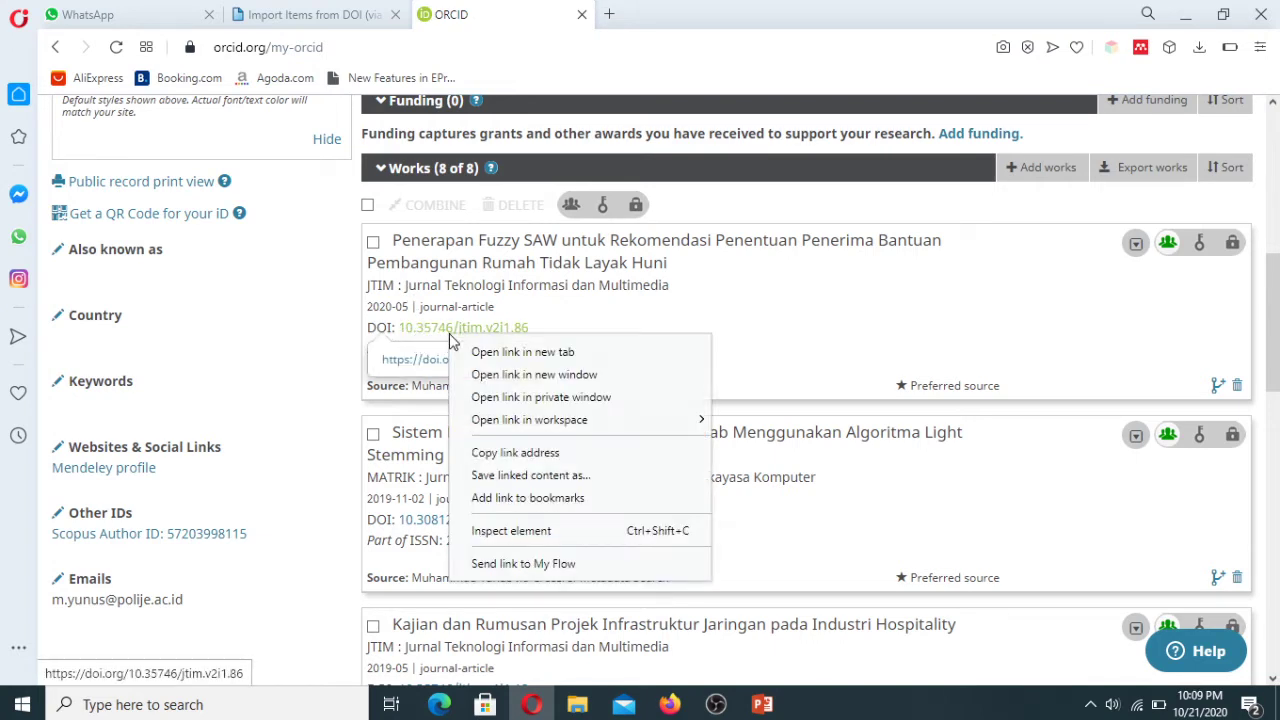
{"action": "left_click", "coordinate": [515, 452]}
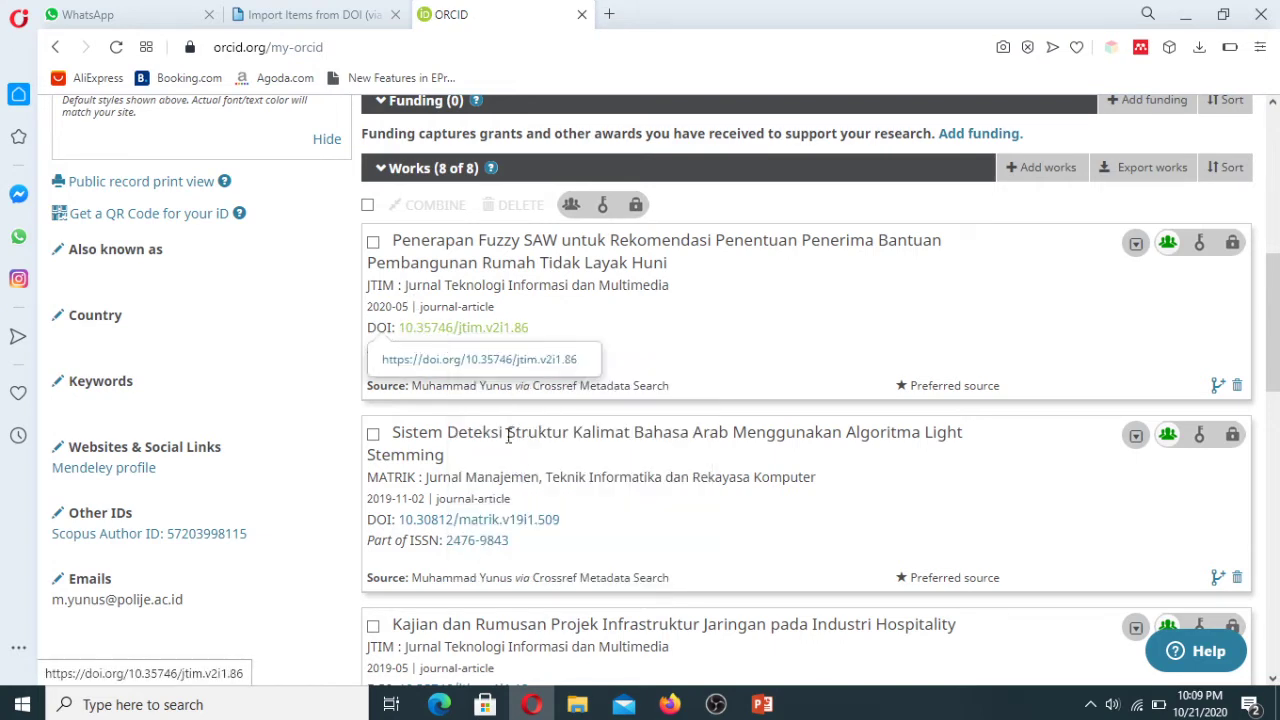
{"action": "left_click", "coordinate": [315, 14]}
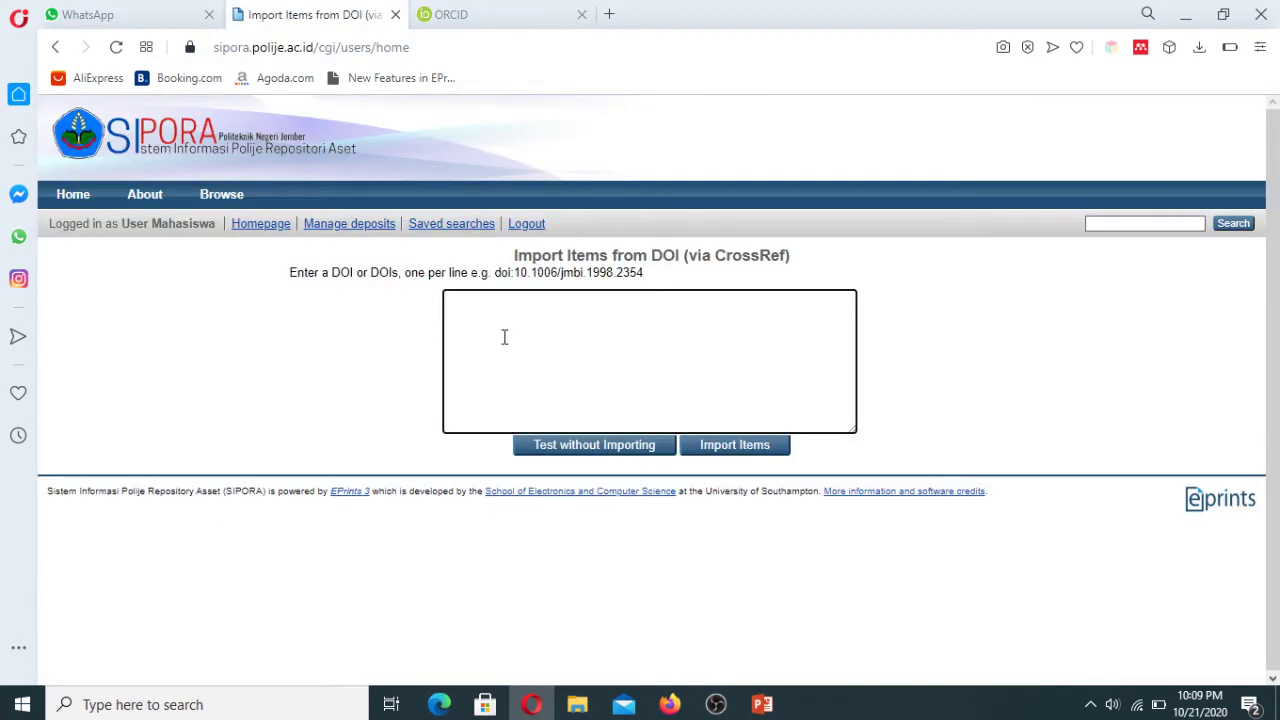
{"action": "key", "text": "ctrl+v"}
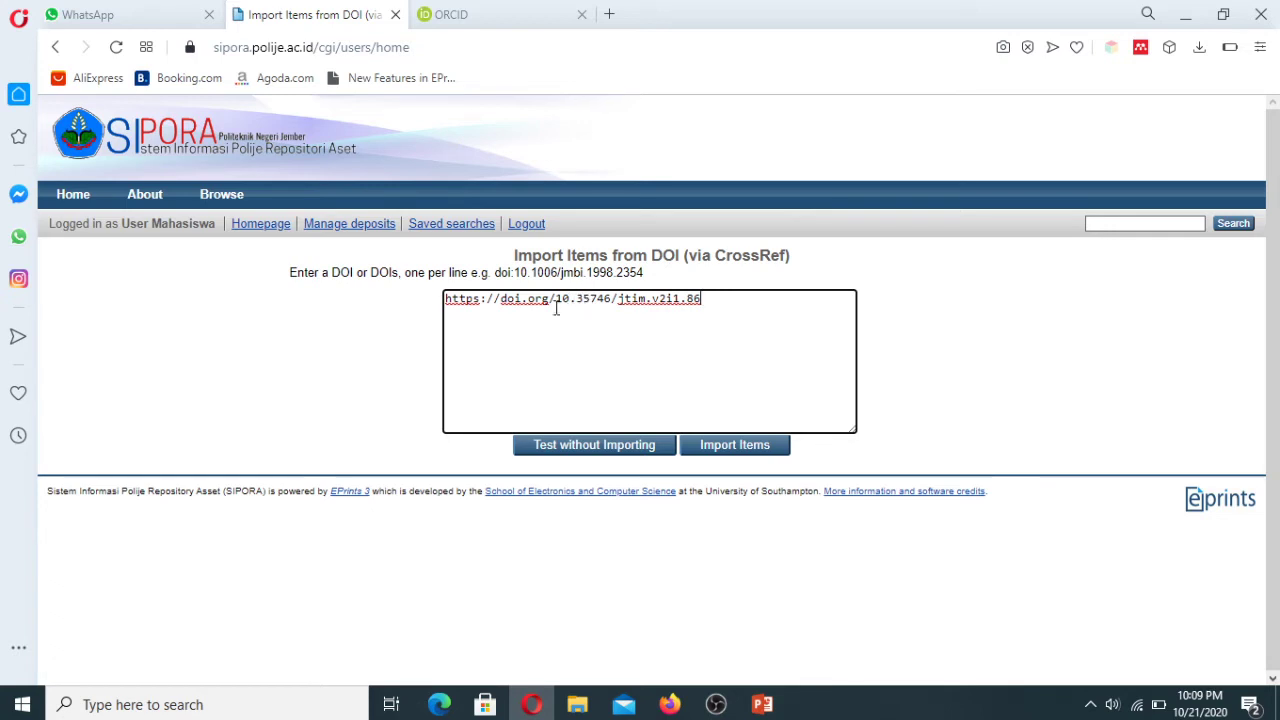
{"action": "left_click_drag", "start_coordinate": [556, 300], "coordinate": [729, 302]}
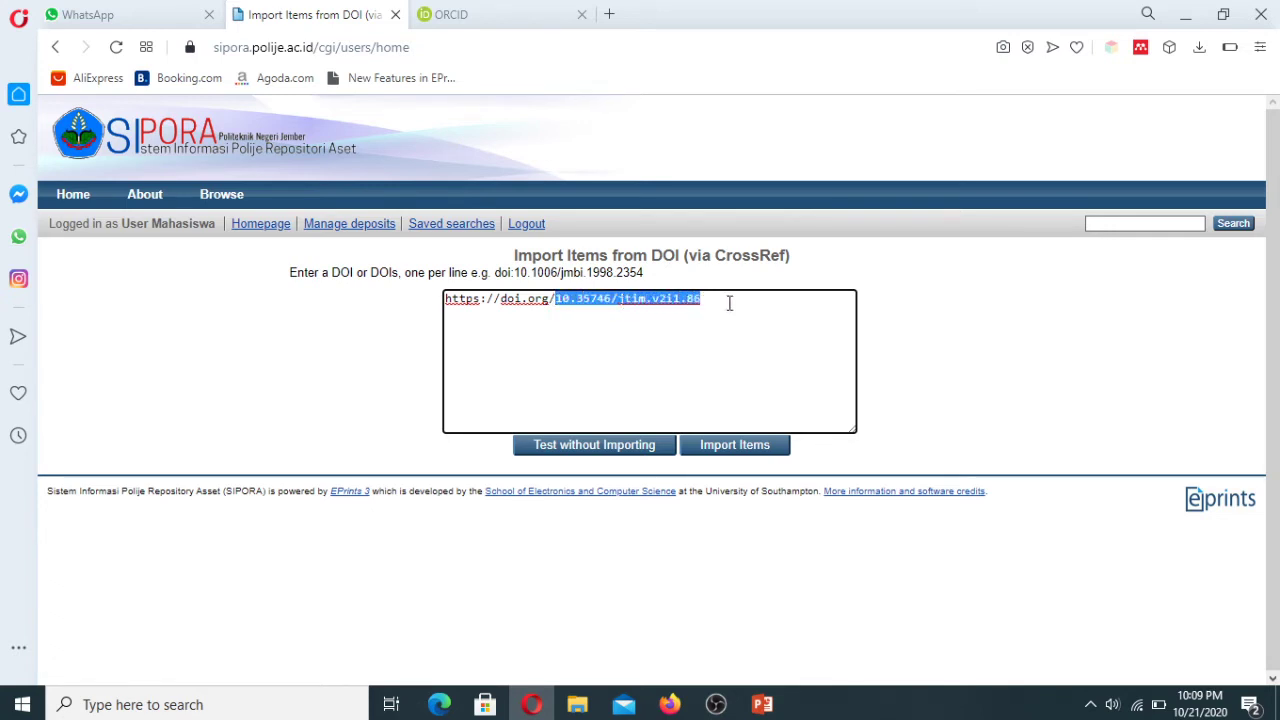
{"action": "left_click", "coordinate": [553, 299]}
{"action": "left_click_drag", "start_coordinate": [553, 299], "coordinate": [426, 298]}
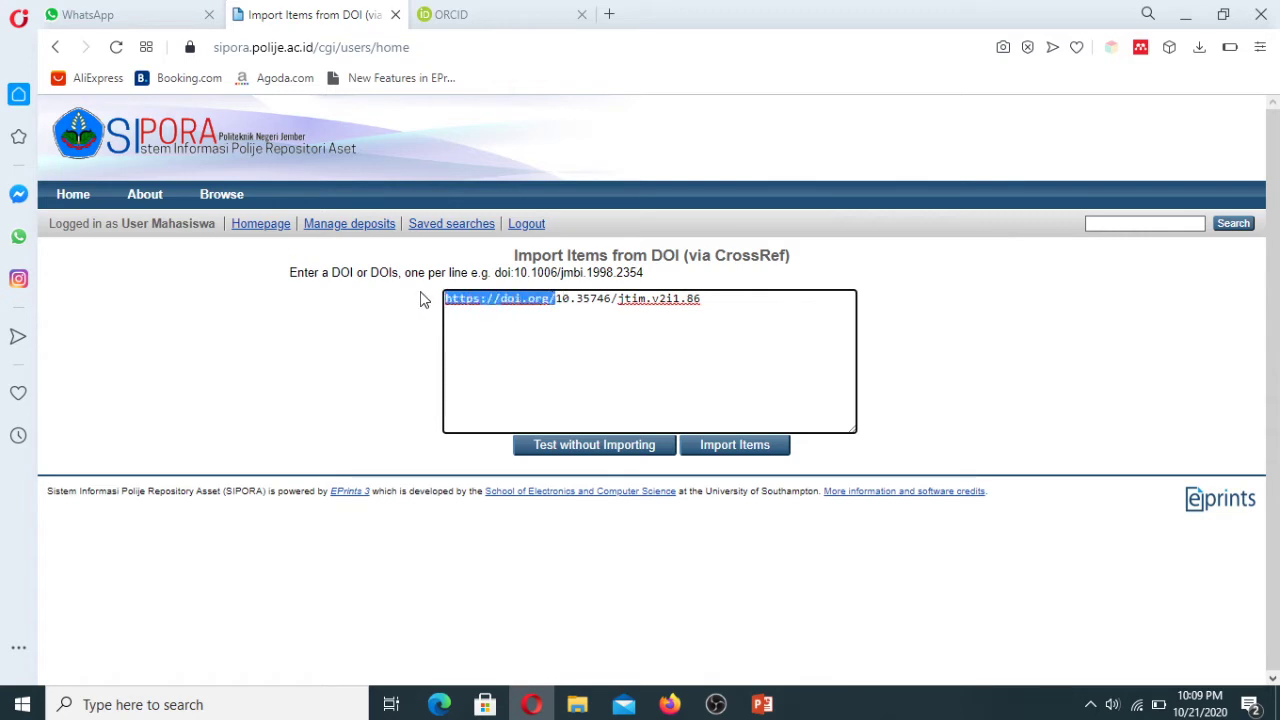
{"action": "key", "text": "BackSpace"}
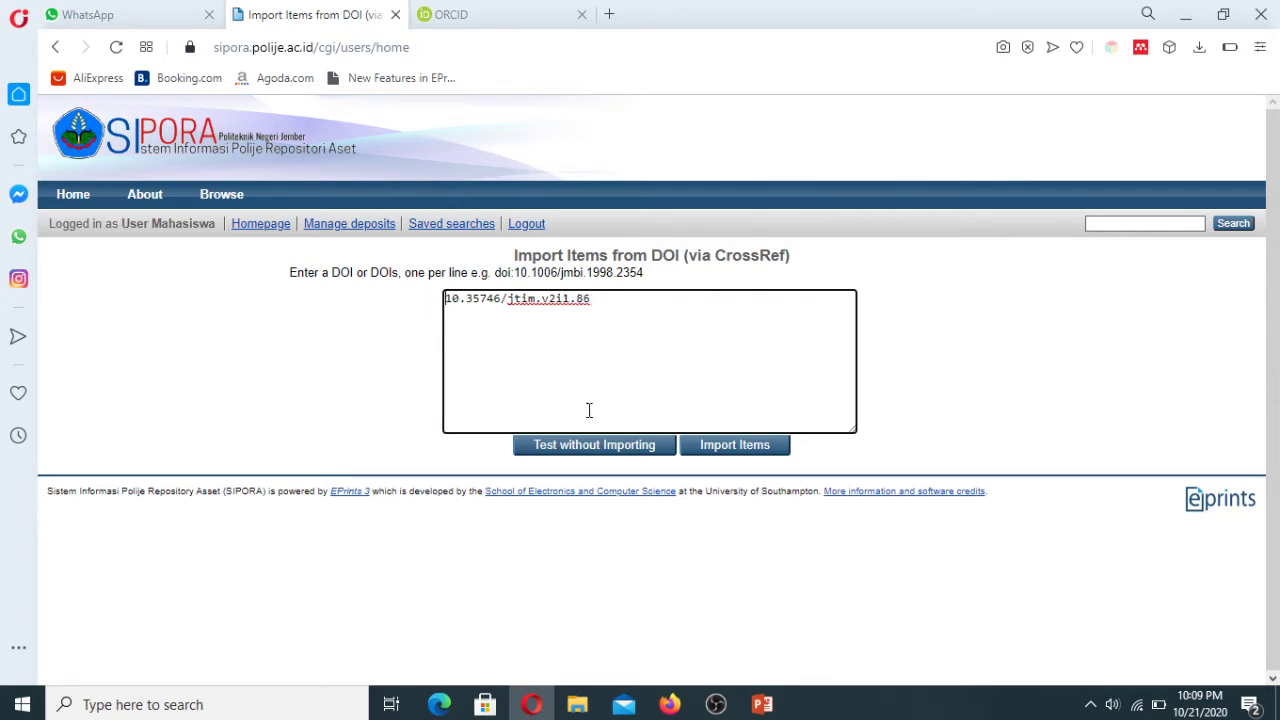
Test the DOI 10.35746/jtim.v2i1.86 without importing and import the item.
{"action": "left_click", "coordinate": [604, 456]}
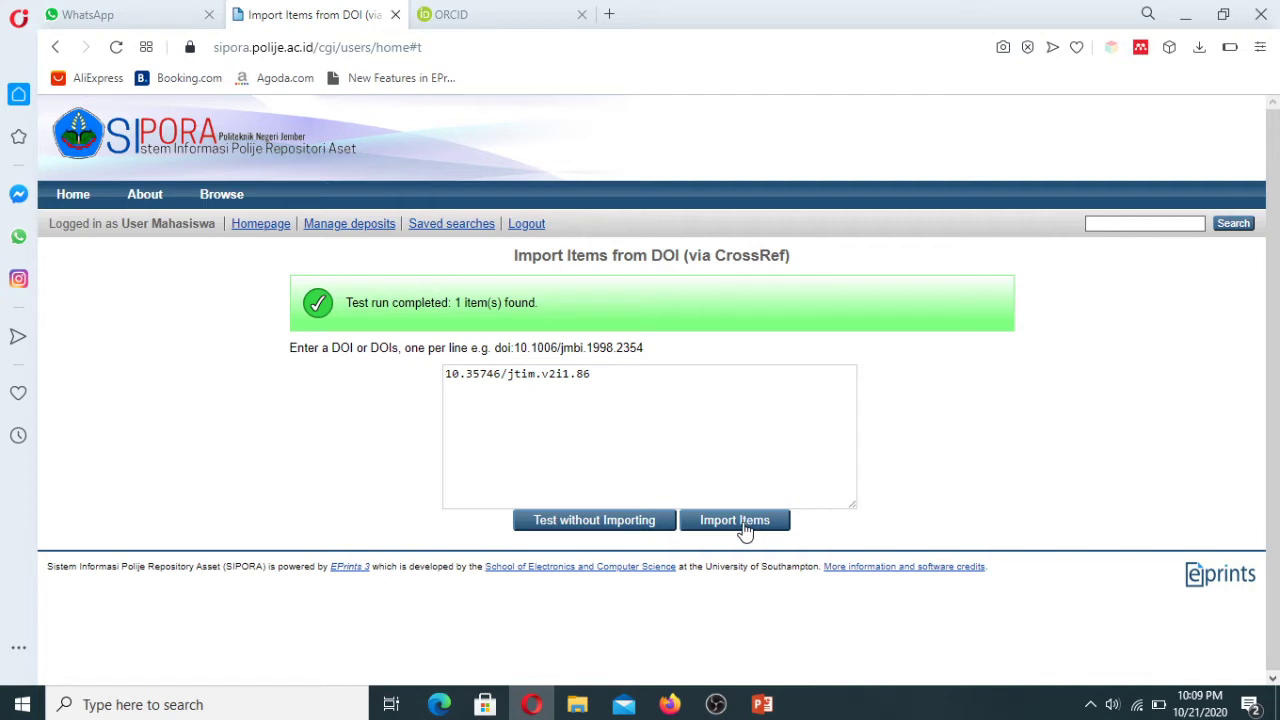
{"action": "left_click_drag", "start_coordinate": [596, 376], "coordinate": [429, 380]}
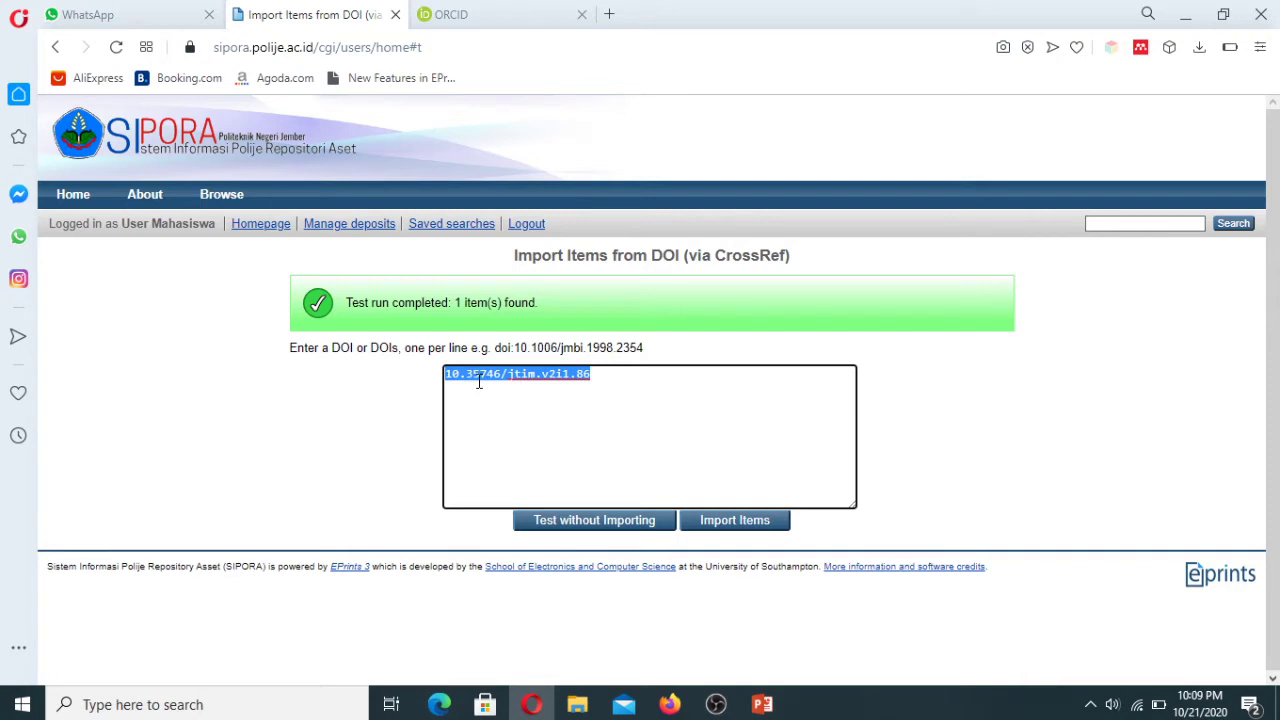
{"action": "left_click", "coordinate": [737, 532]}
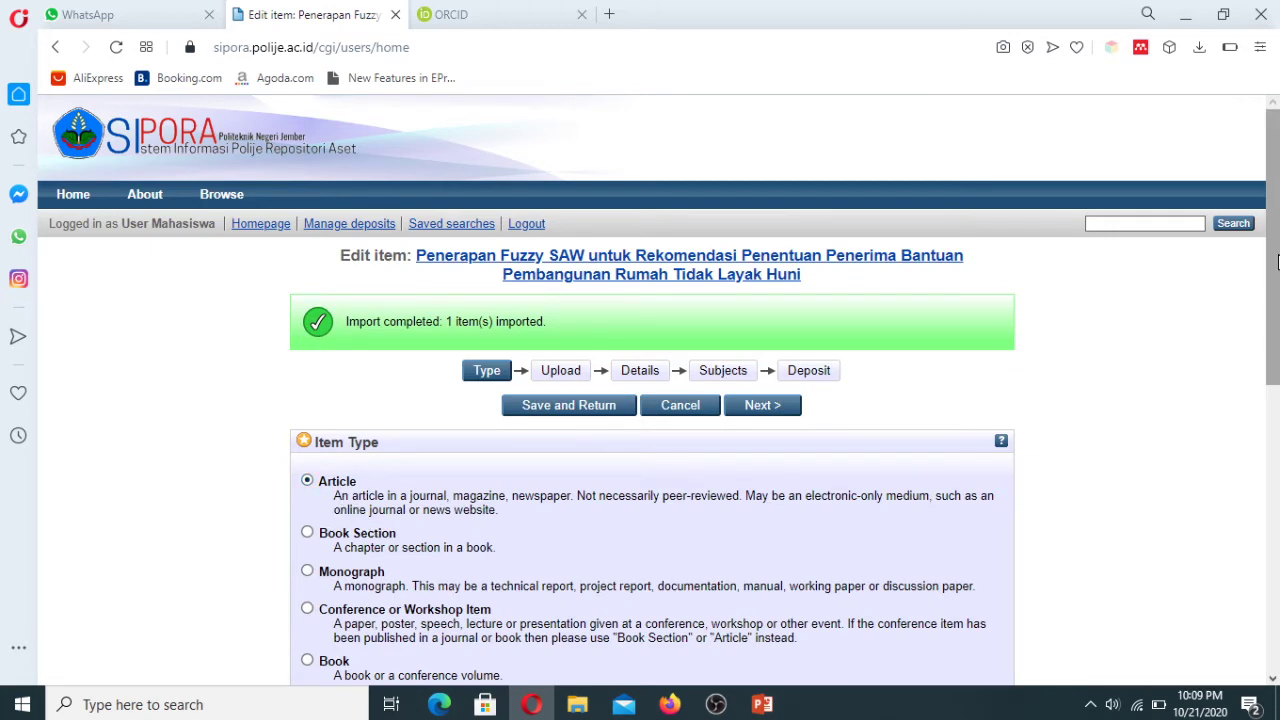
Review the item types, keeping Article selected, and go to the Upload stage of the deposit.
{"action": "left_click_drag", "start_coordinate": [1268, 276], "coordinate": [1278, 415]}
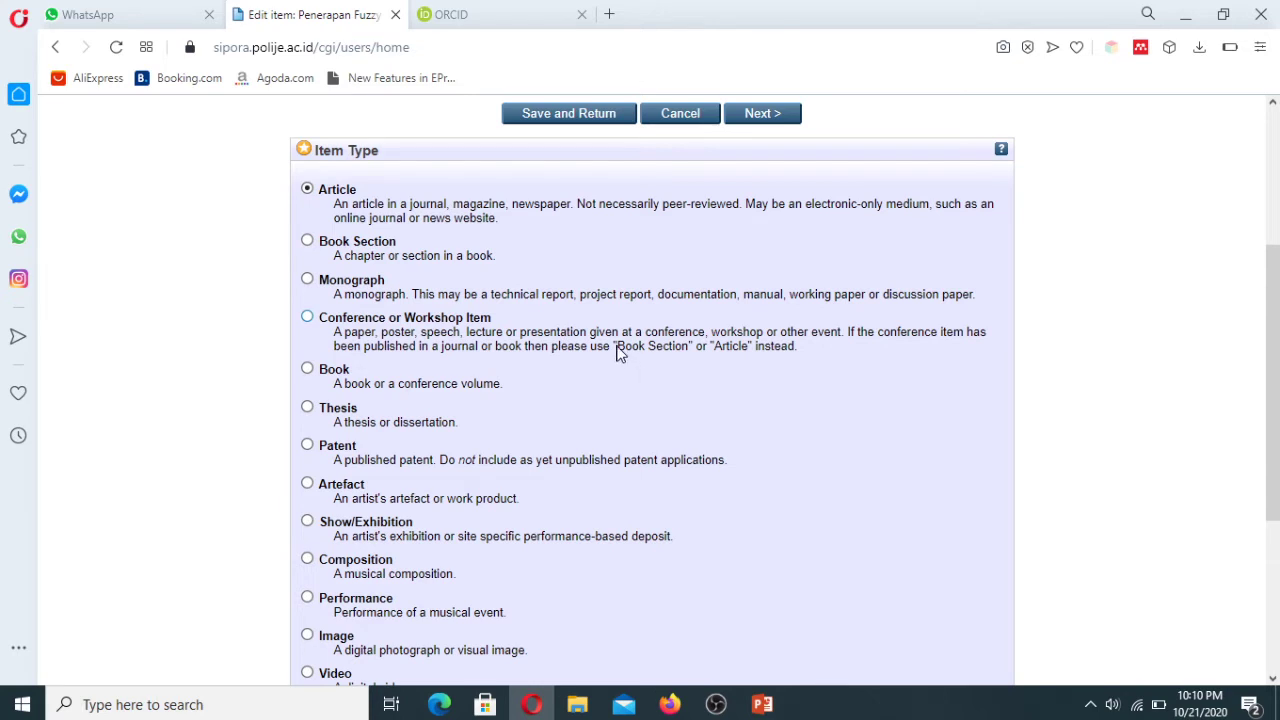
{"action": "left_click_drag", "start_coordinate": [617, 346], "coordinate": [737, 343]}
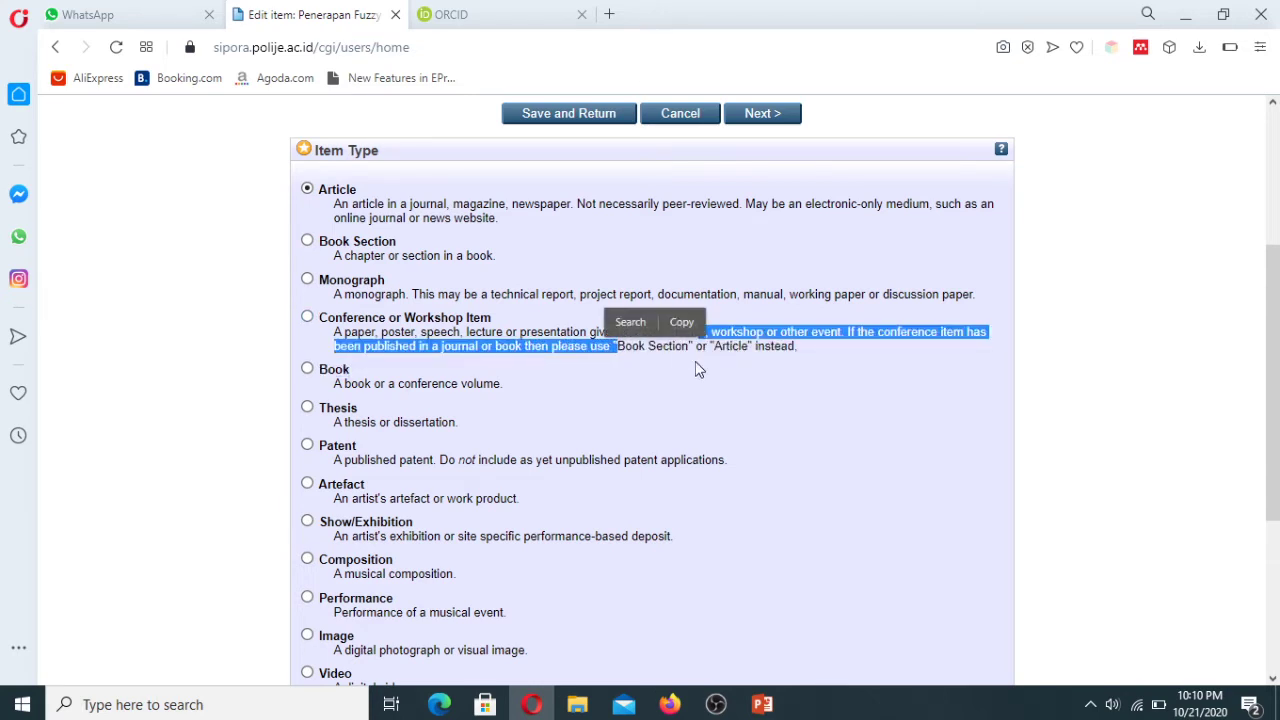
{"action": "left_click", "coordinate": [603, 377]}
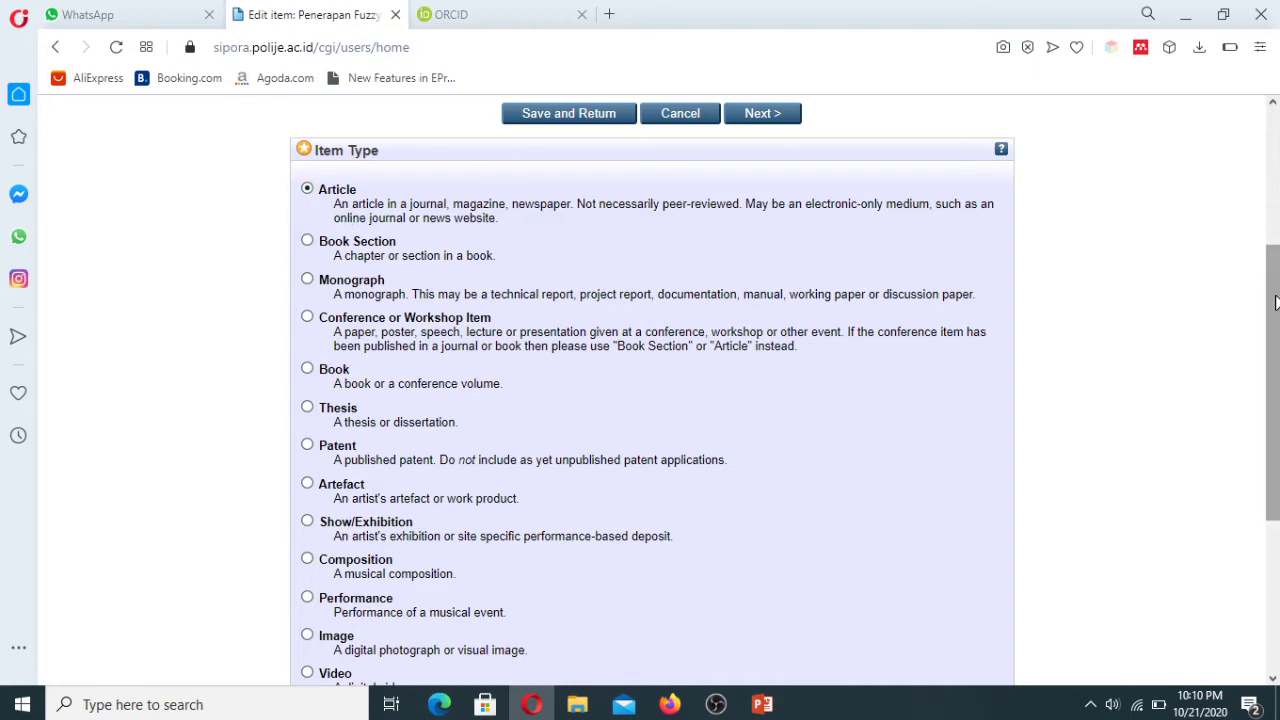
{"action": "scroll", "coordinate": [537, 108], "scroll_direction": "up", "scroll_amount": 2}
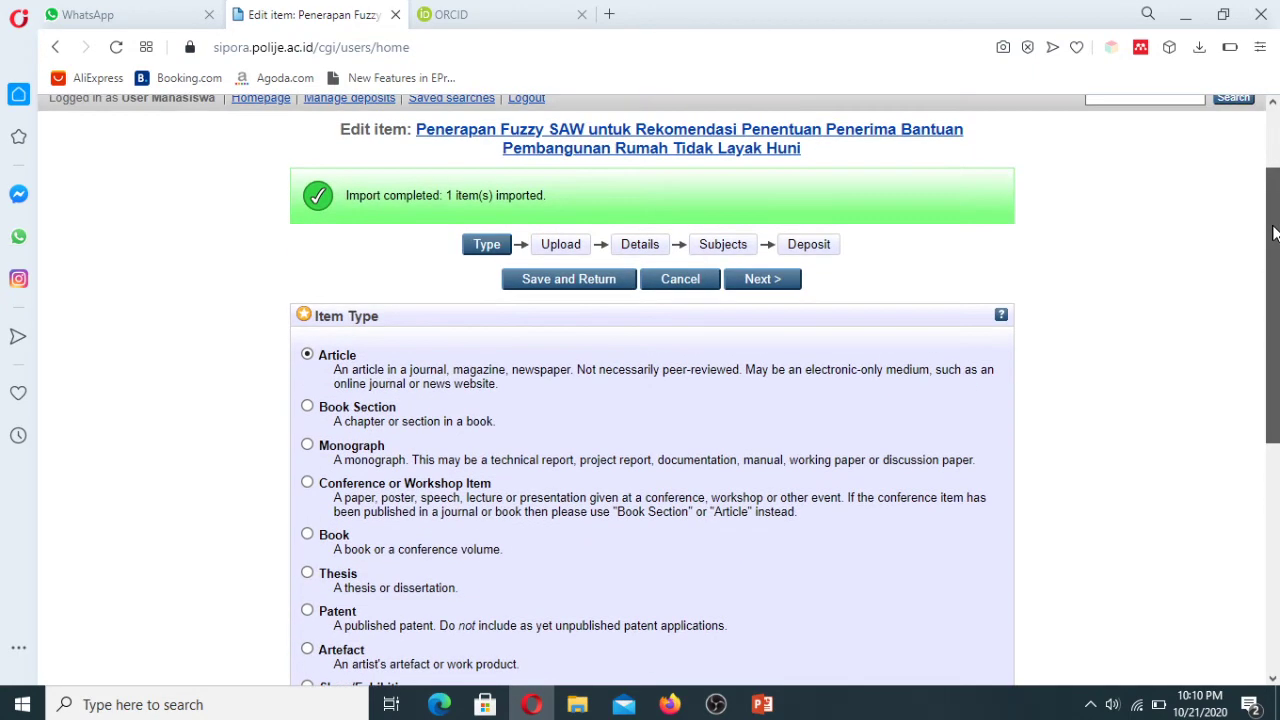
{"action": "left_click", "coordinate": [556, 248]}
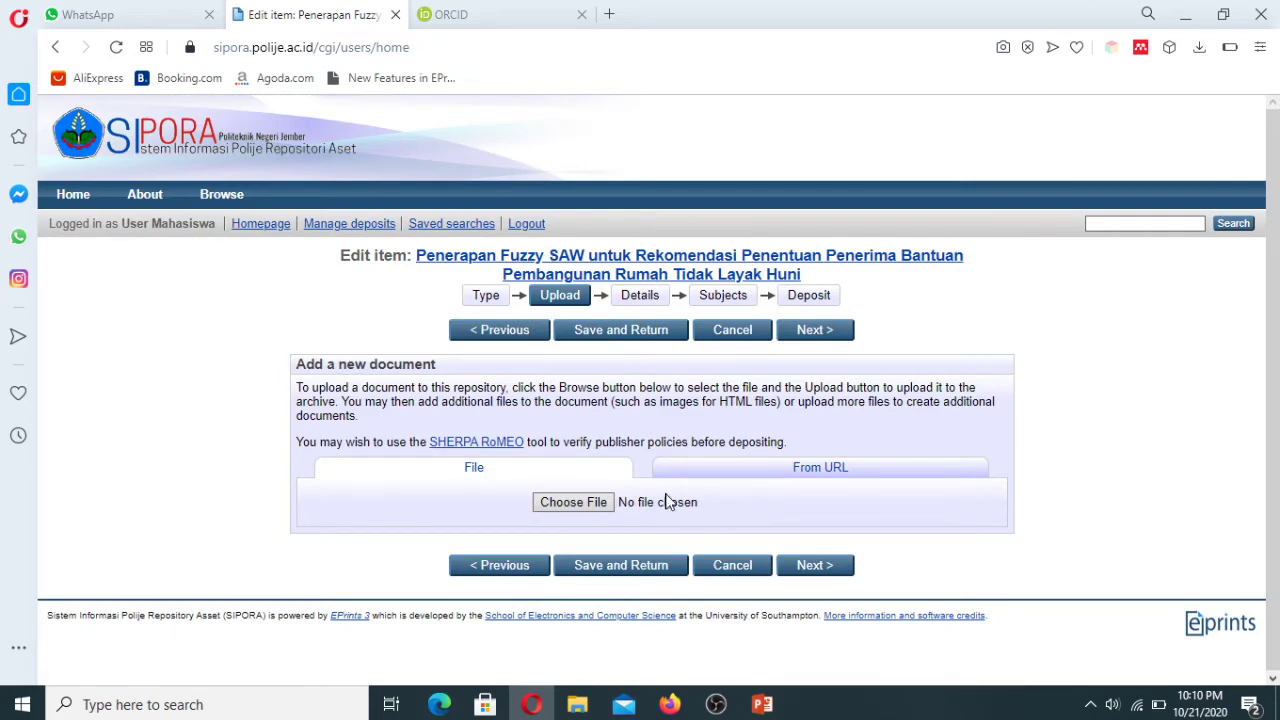
Upload the PDF "6. Hasil Cek Similarity 23%" from the Upload Sipora folder in Documents as a new document.
{"action": "left_click", "coordinate": [591, 510]}
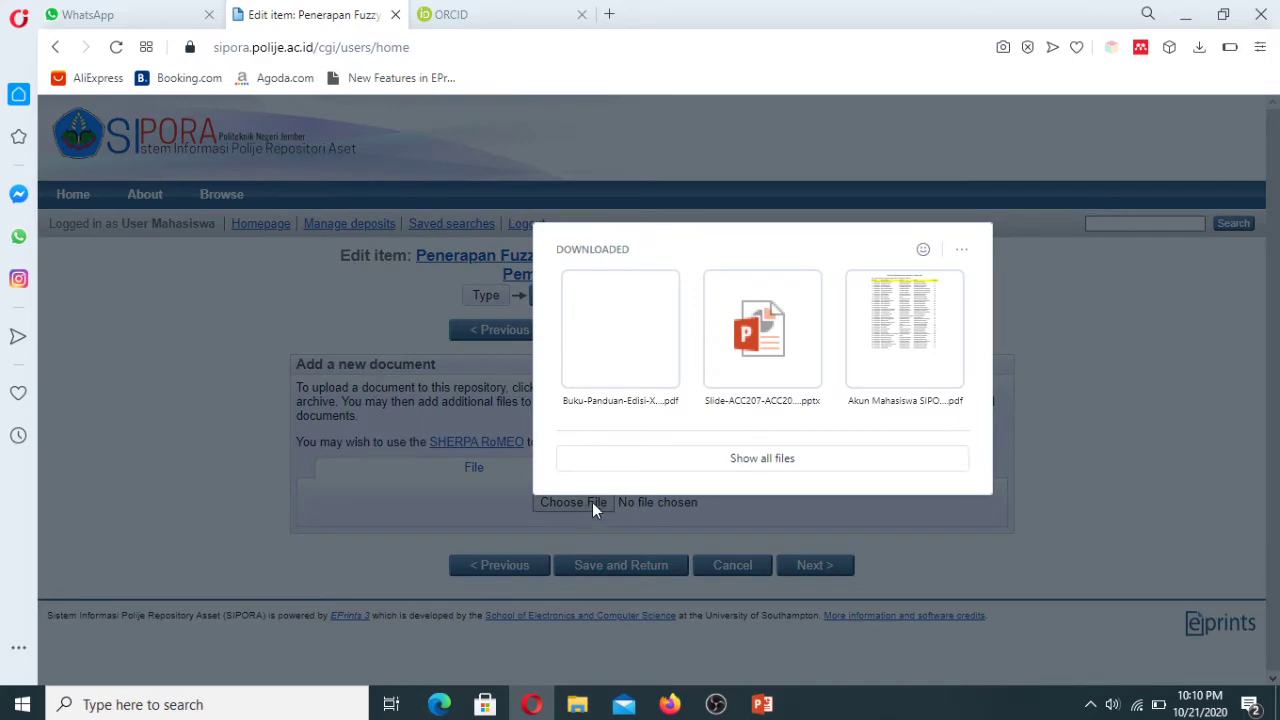
{"action": "left_click", "coordinate": [690, 464]}
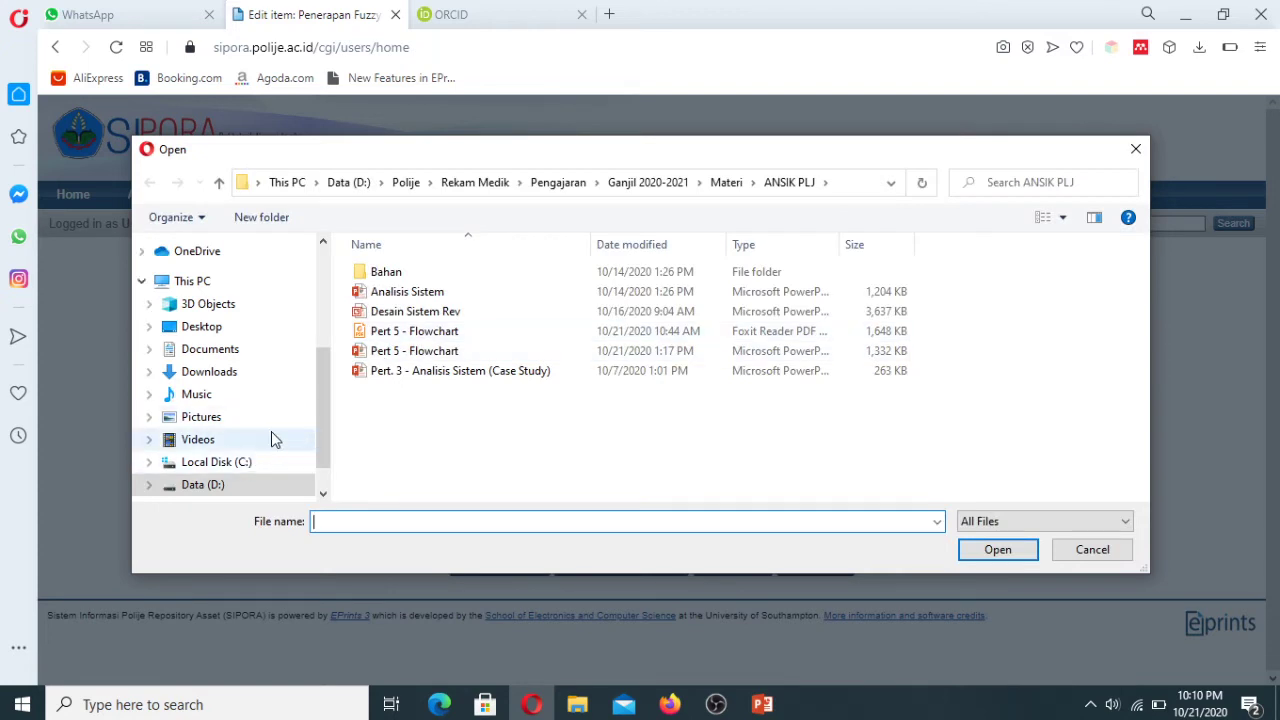
{"action": "left_click", "coordinate": [208, 355]}
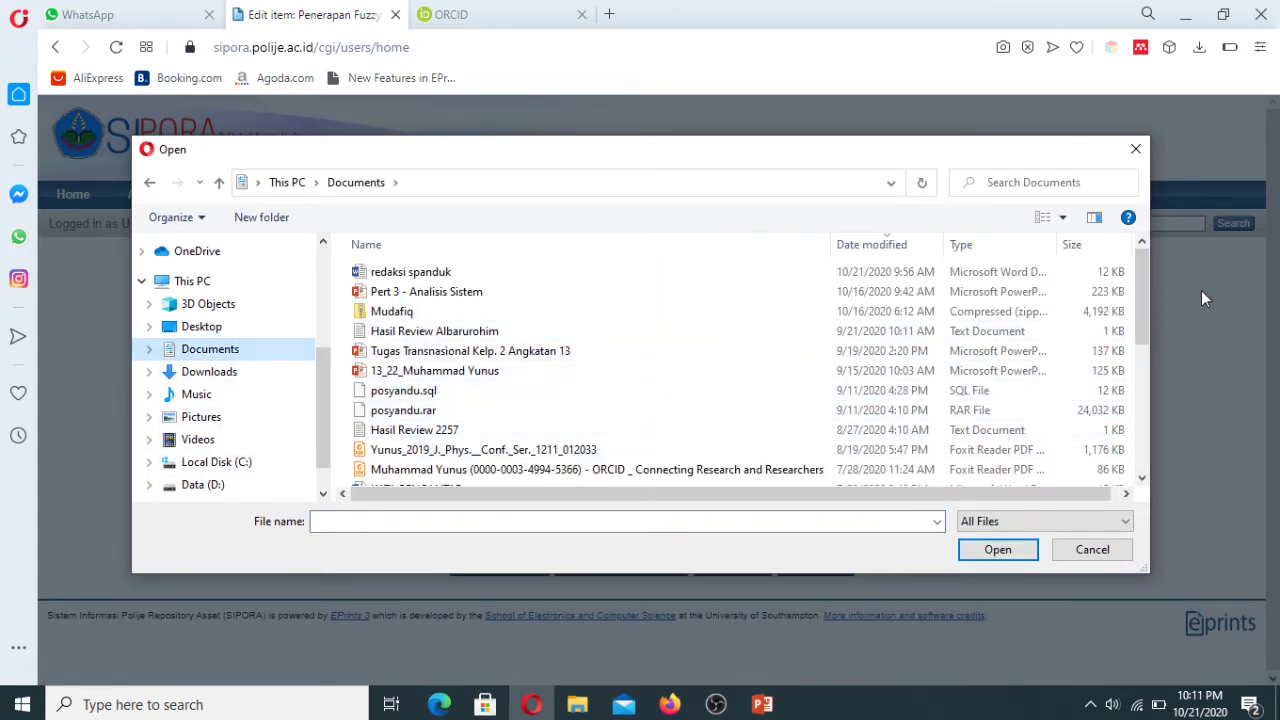
{"action": "left_click_drag", "start_coordinate": [1145, 318], "coordinate": [1142, 436]}
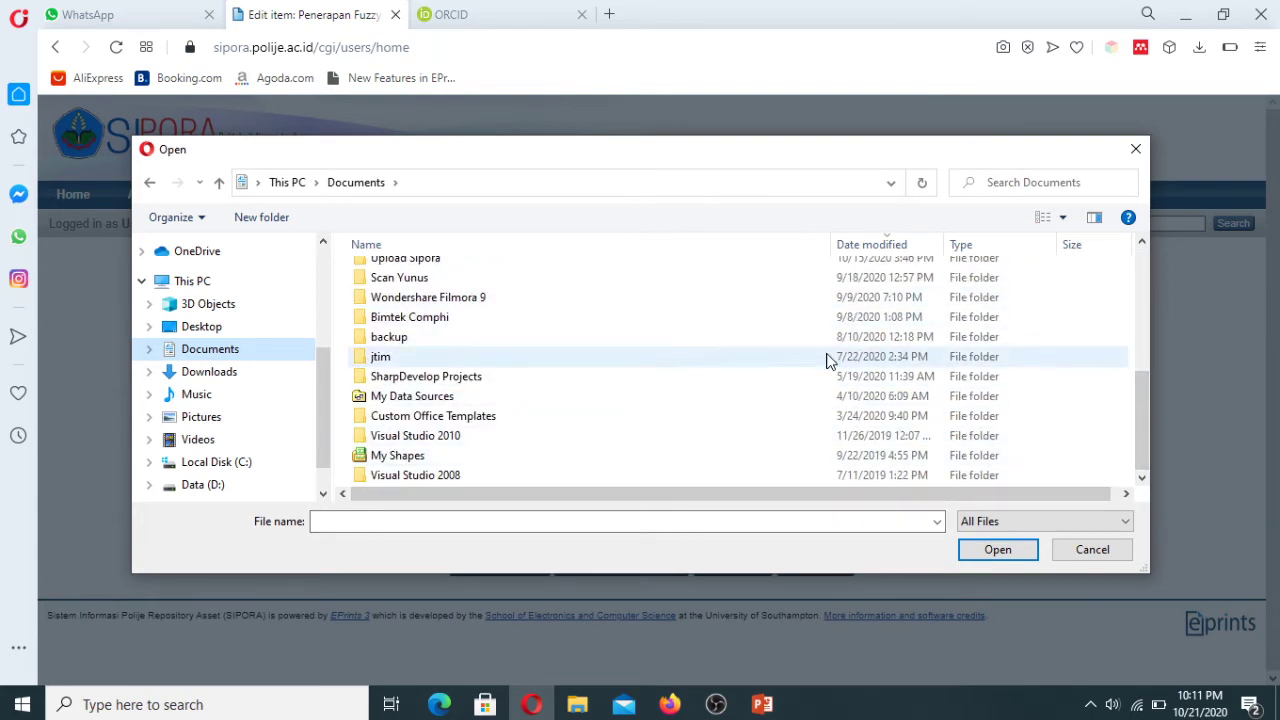
{"action": "double_click", "coordinate": [420, 260]}
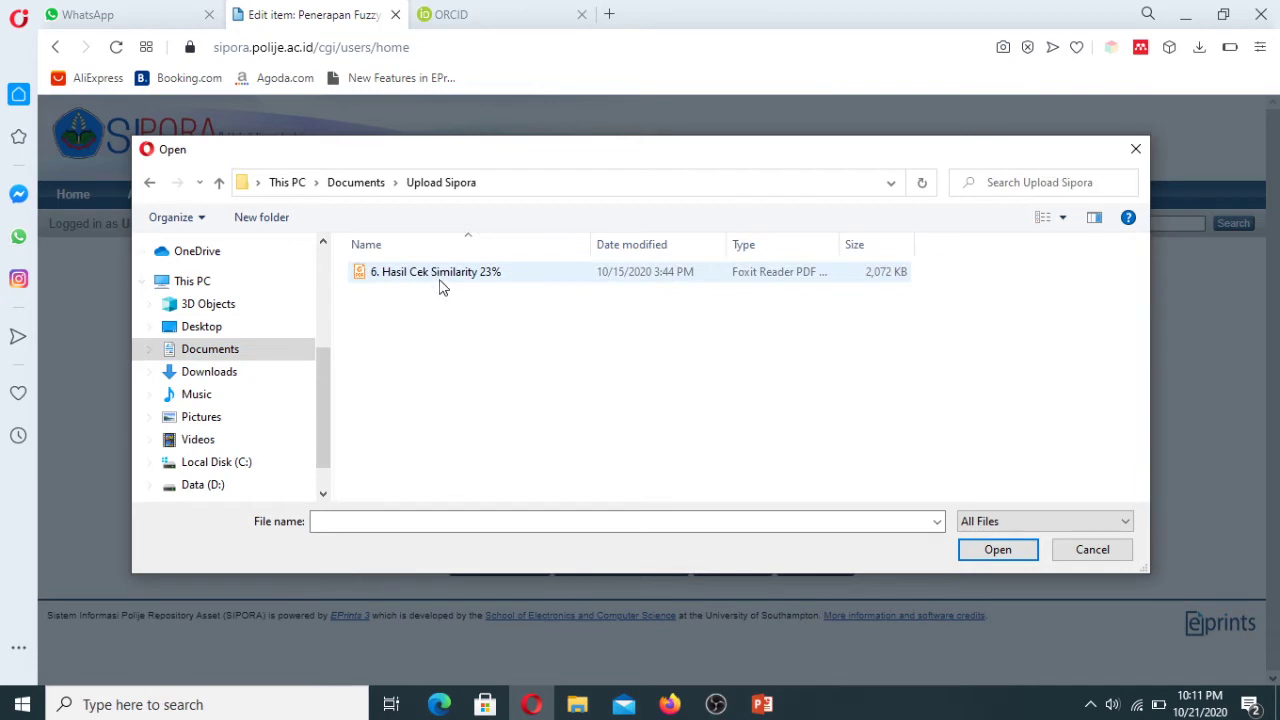
{"action": "double_click", "coordinate": [440, 278]}
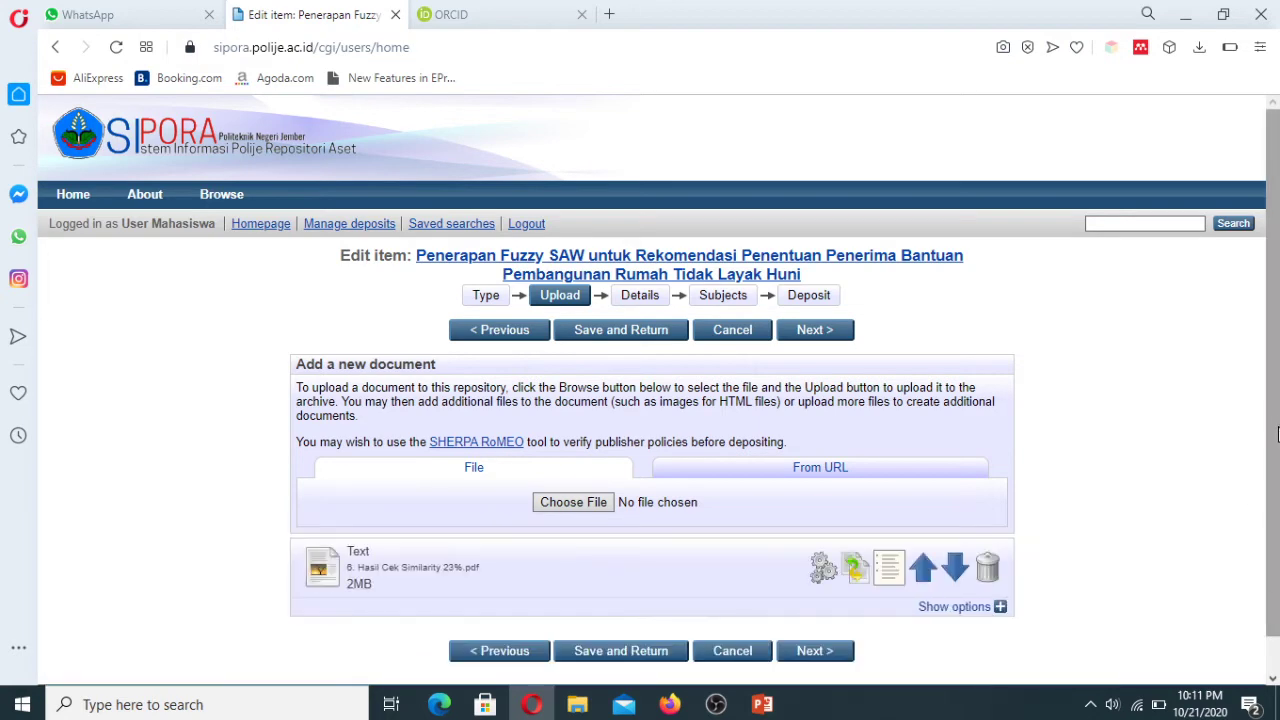
Set the uploaded document's content to Accepted Version and its description to "Hasil Cek Similarity", and continue to the Details stage.
{"action": "scroll", "coordinate": [1270, 440], "scroll_direction": "down", "scroll_amount": 1}
{"action": "left_click", "coordinate": [962, 567]}
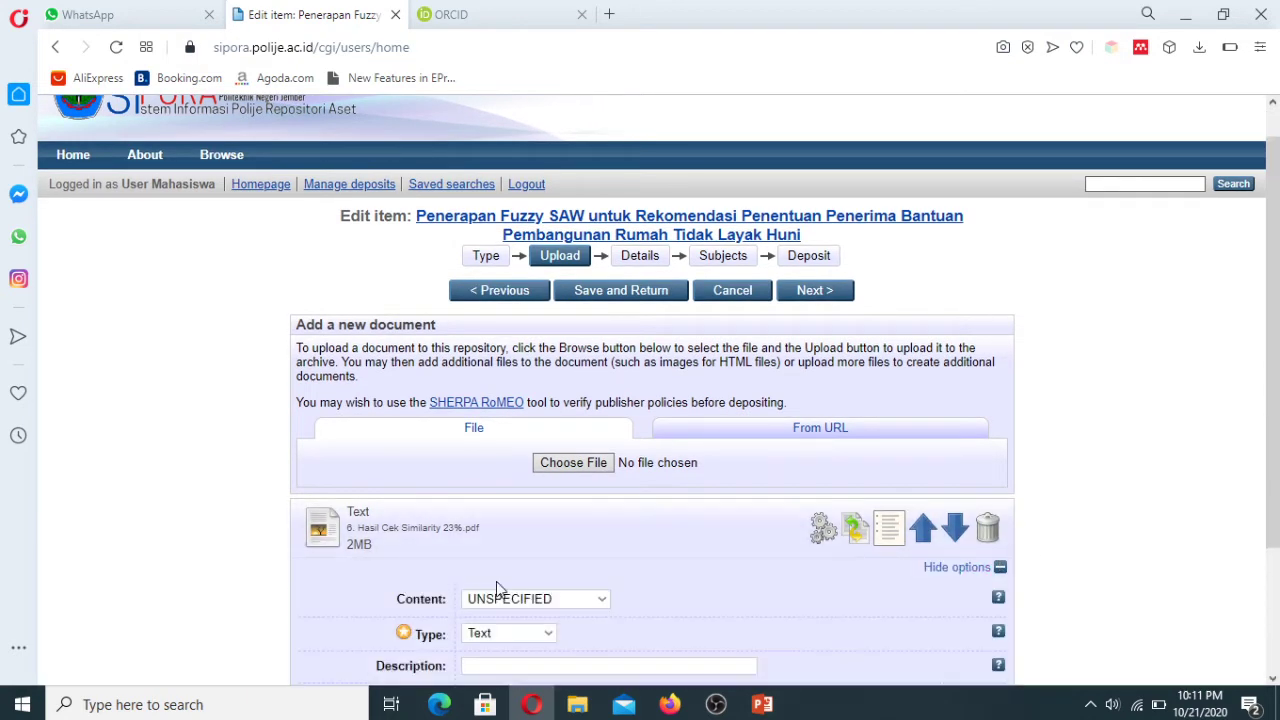
{"action": "scroll", "coordinate": [530, 500], "scroll_direction": "down", "scroll_amount": 3}
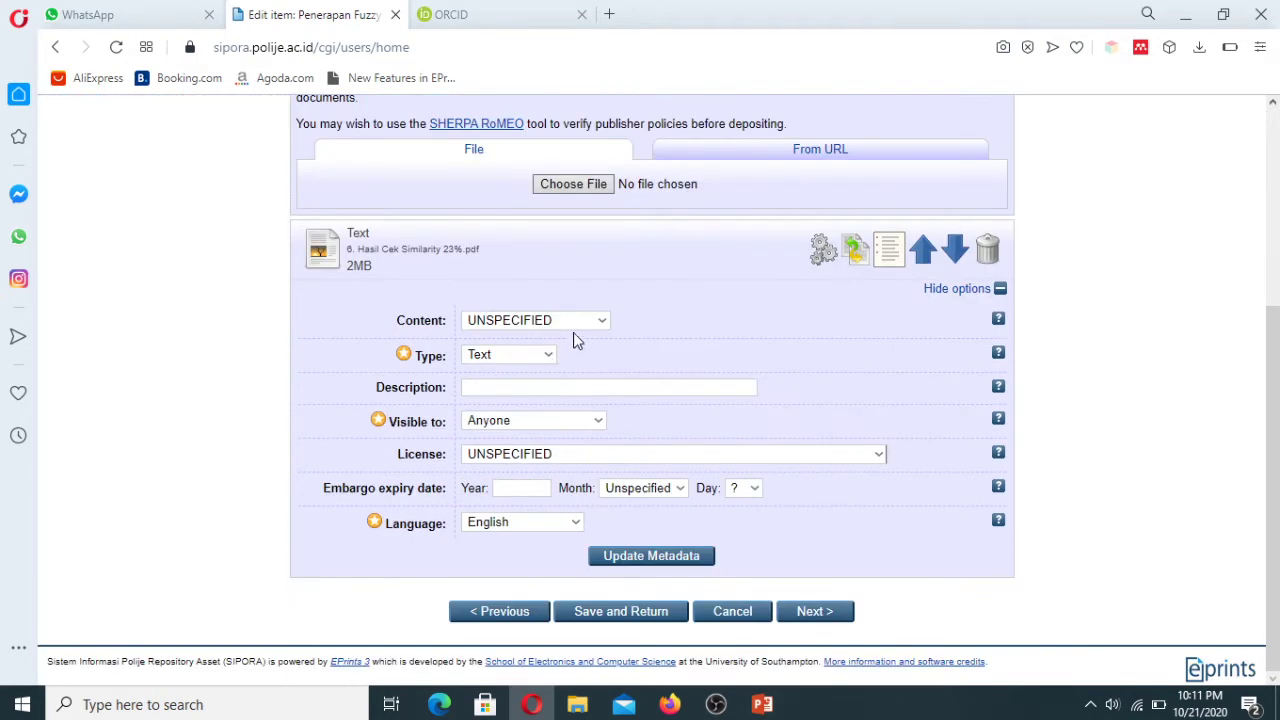
{"action": "left_click", "coordinate": [578, 322]}
{"action": "left_click", "coordinate": [525, 385]}
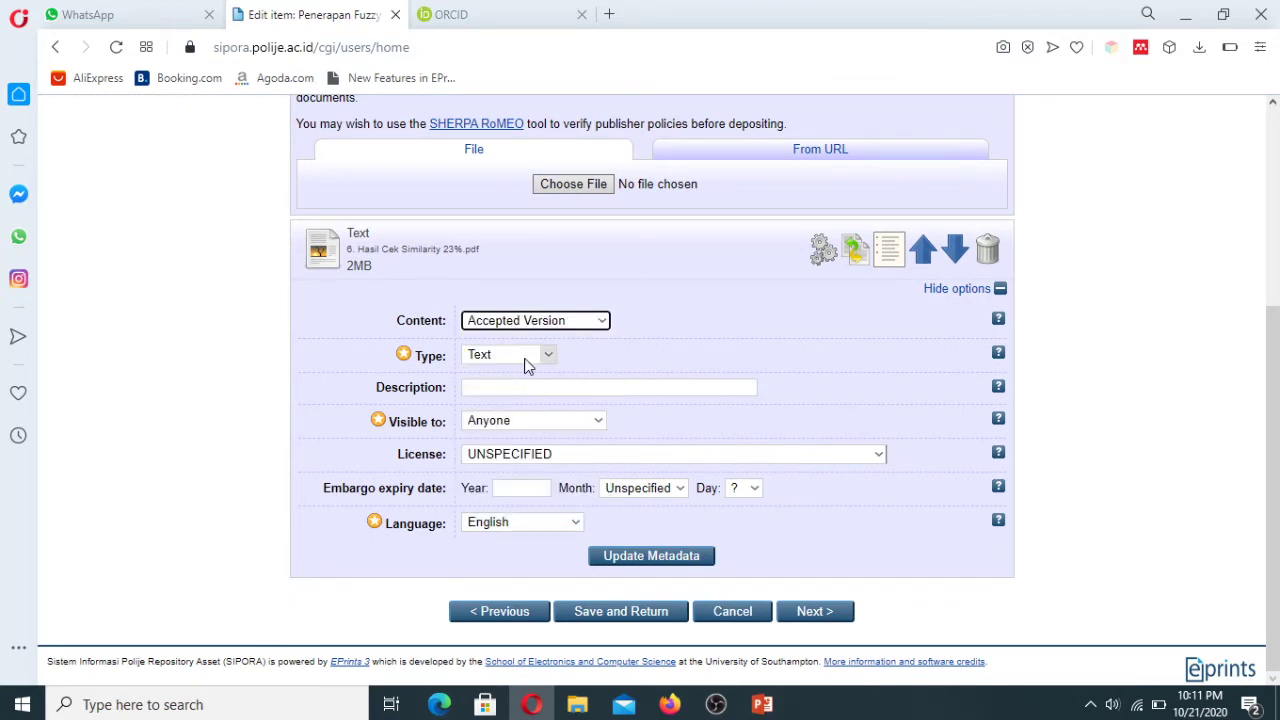
{"action": "left_click", "coordinate": [530, 389]}
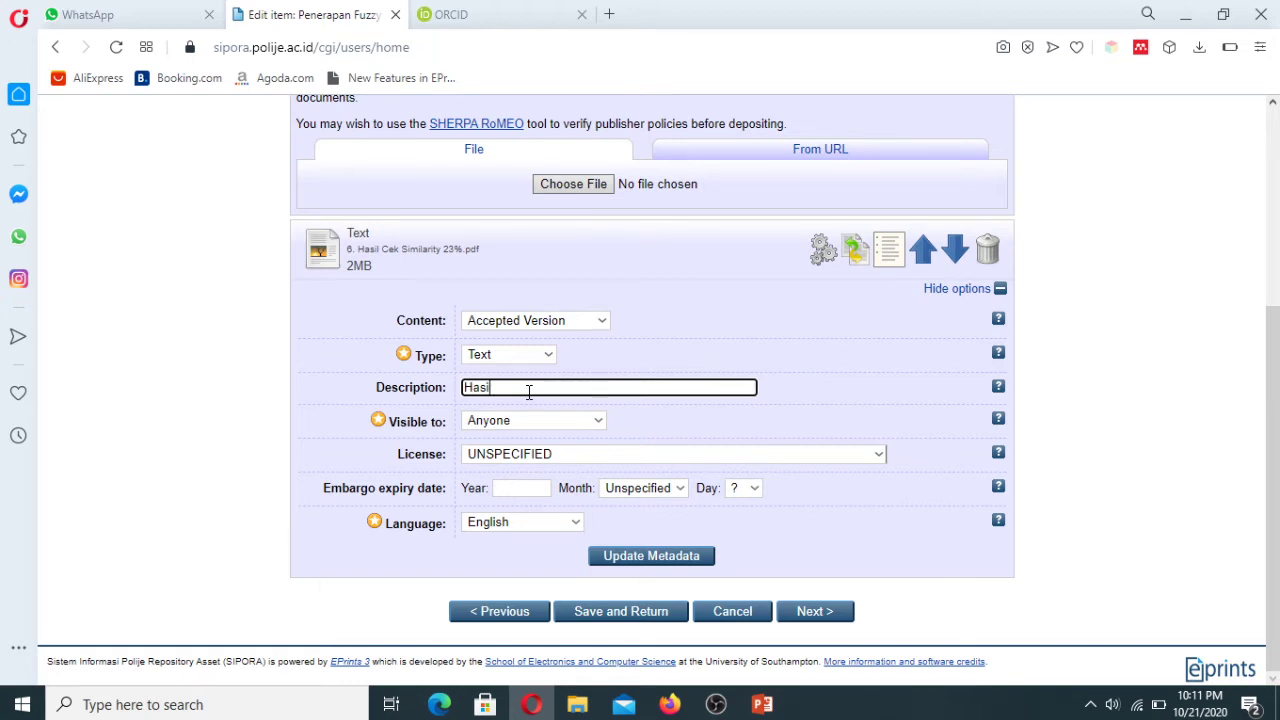
{"action": "type", "text": "Hasil Cek Similarity"}
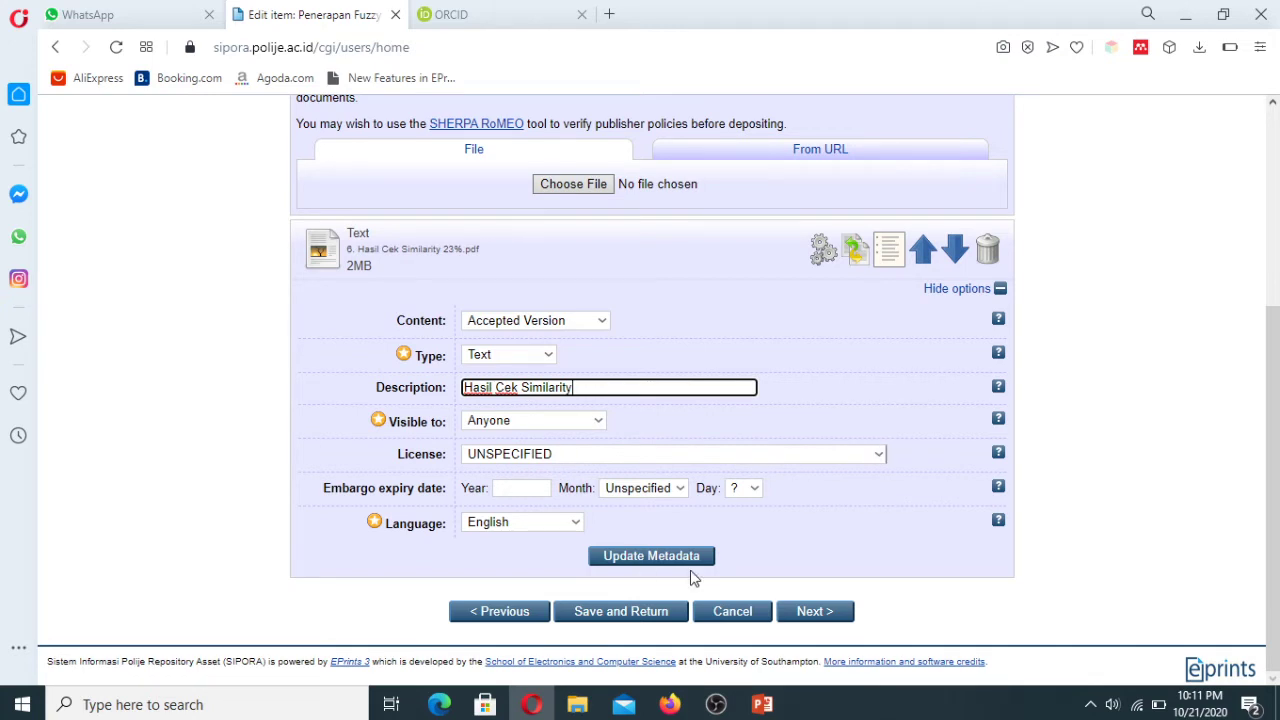
{"action": "left_click", "coordinate": [822, 616]}
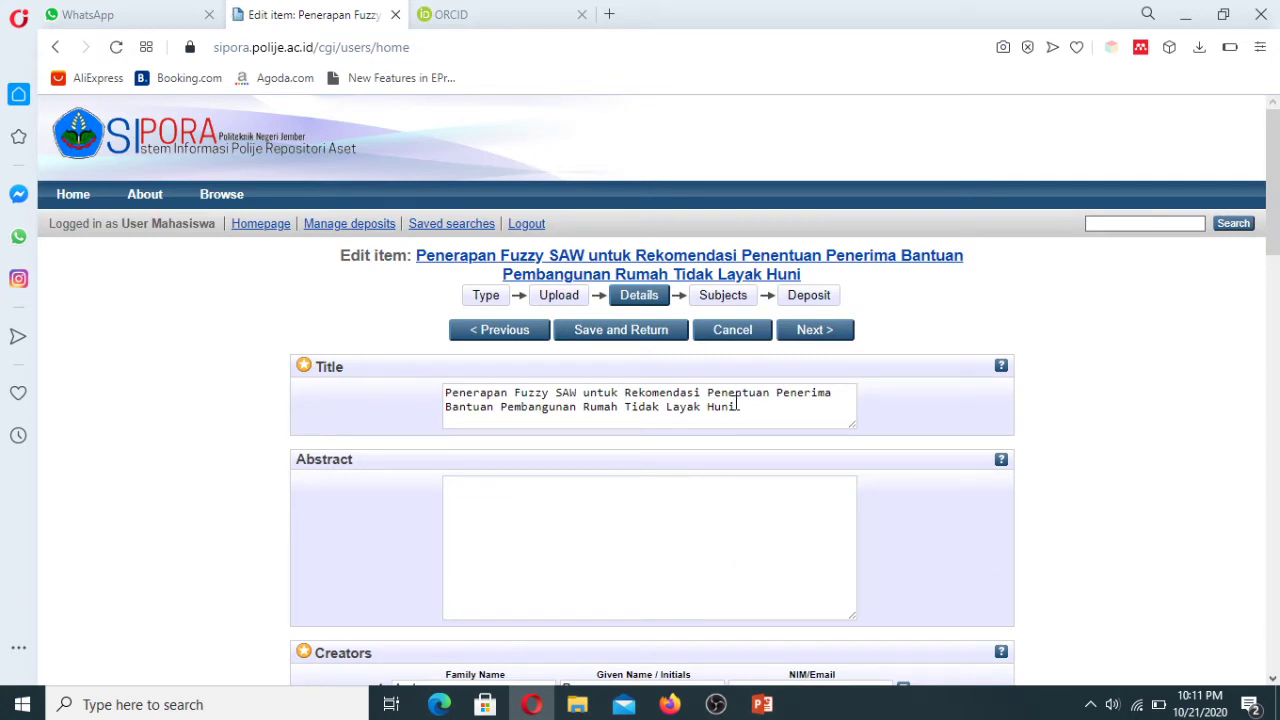
{"action": "left_click_drag", "start_coordinate": [737, 402], "coordinate": [445, 392]}
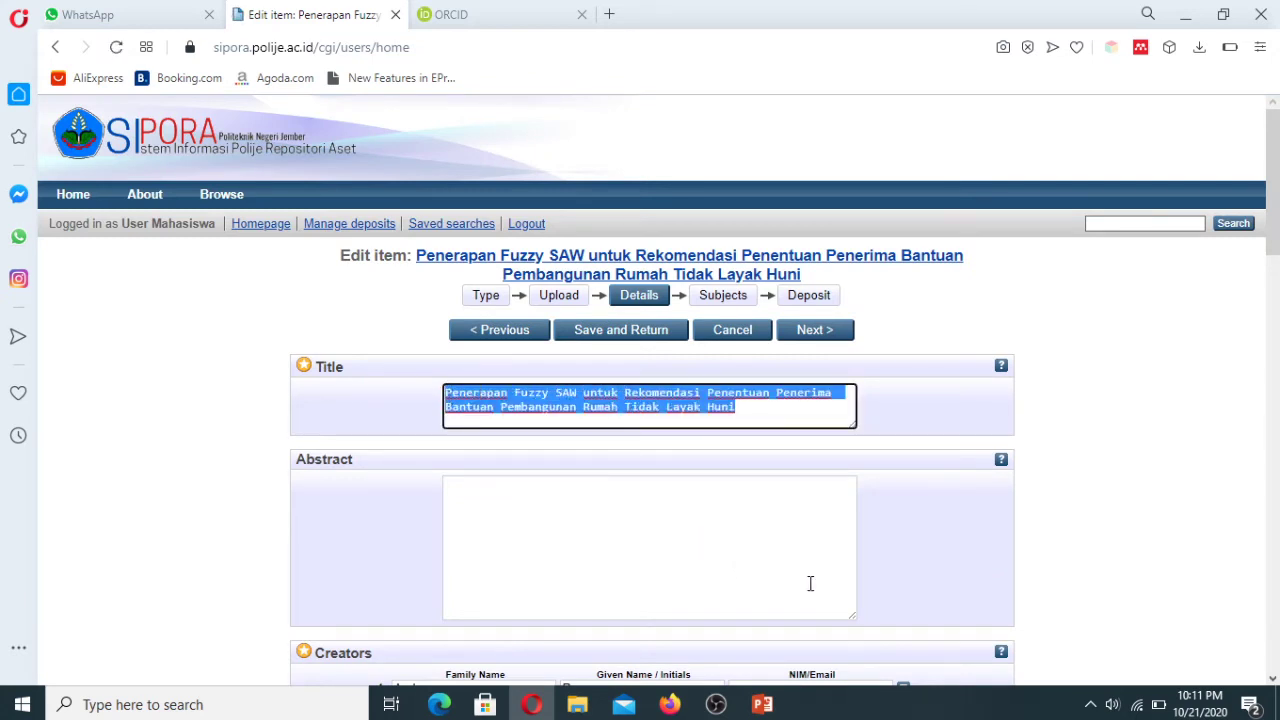
{"action": "left_click", "coordinate": [810, 583]}
{"action": "scroll", "coordinate": [748, 248], "scroll_direction": "down", "scroll_amount": 2}
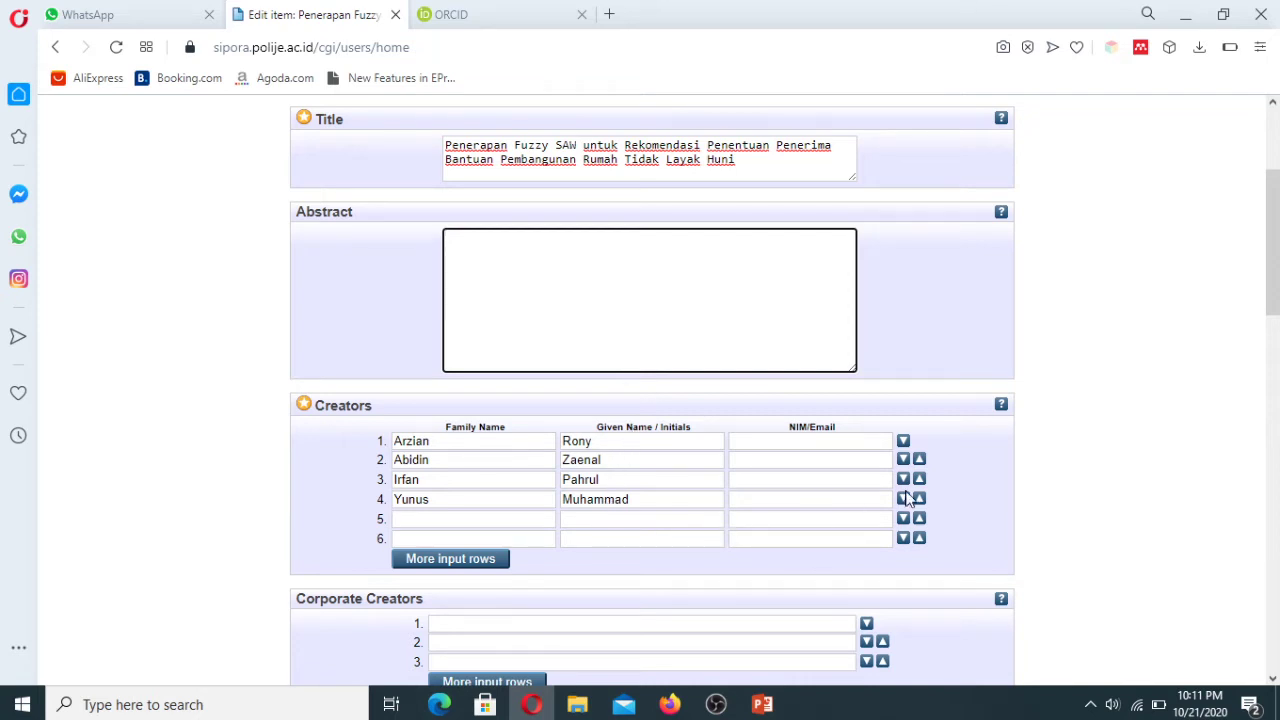
{"action": "left_click", "coordinate": [860, 445]}
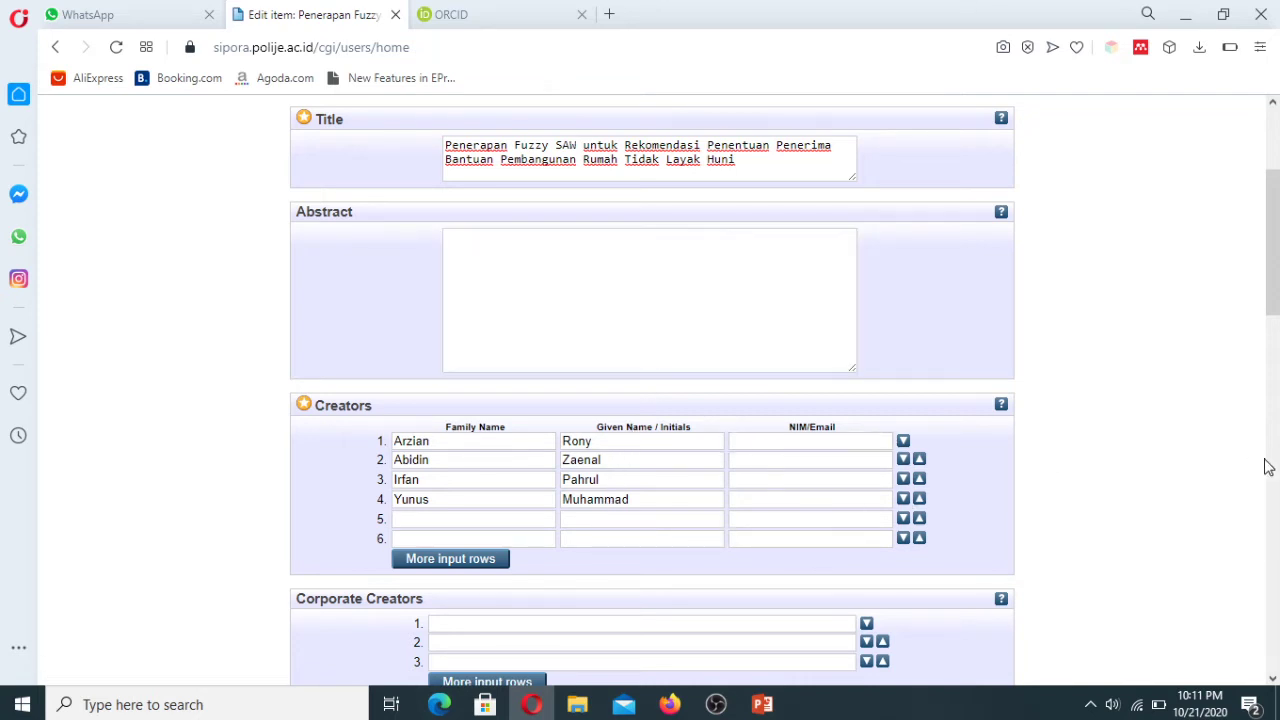
{"action": "left_click_drag", "start_coordinate": [1274, 290], "coordinate": [1274, 250]}
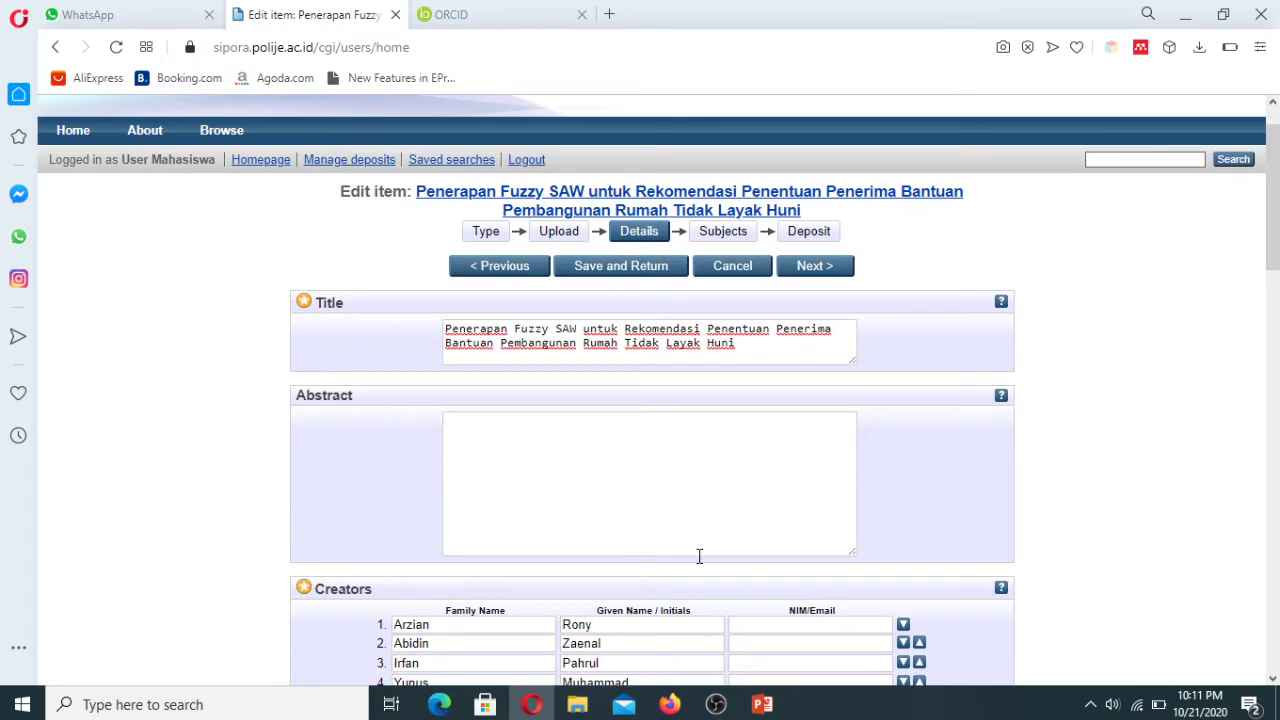
Open the journal page of the Fuzzy SAW article through its DOI link in ORCID and copy the full abstract text.
{"action": "left_click", "coordinate": [444, 12]}
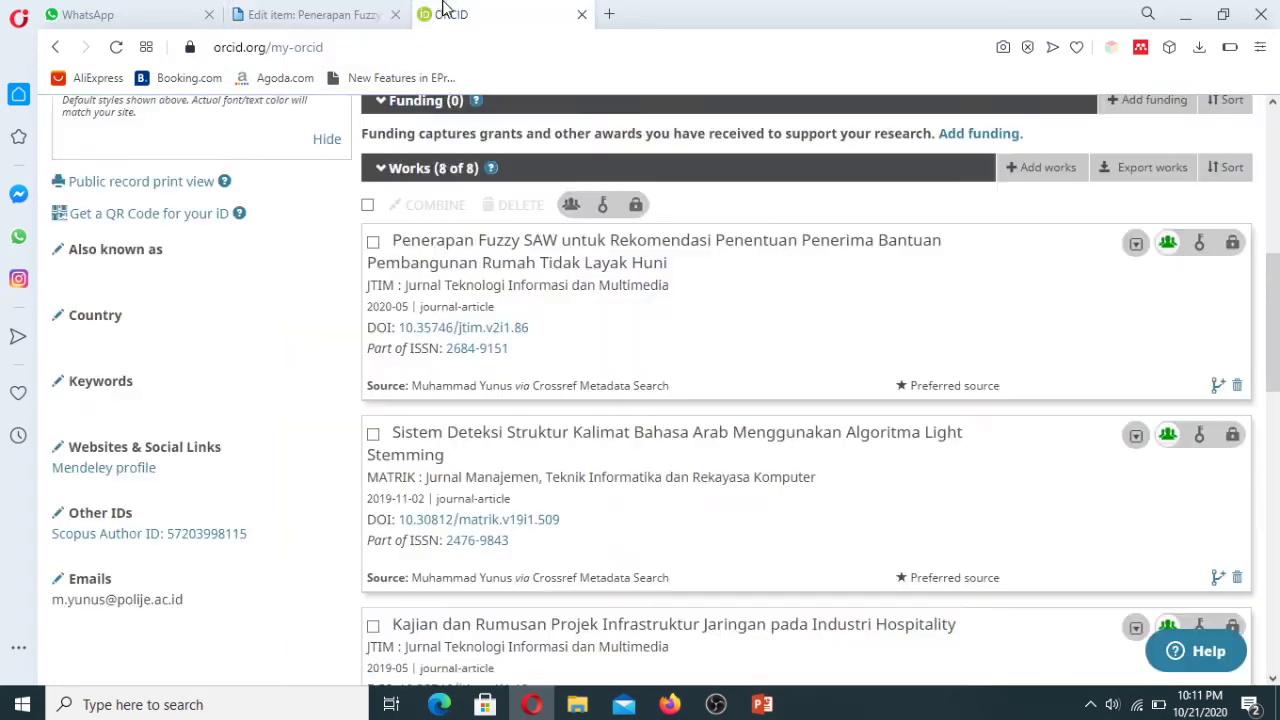
{"action": "left_click", "coordinate": [475, 333]}
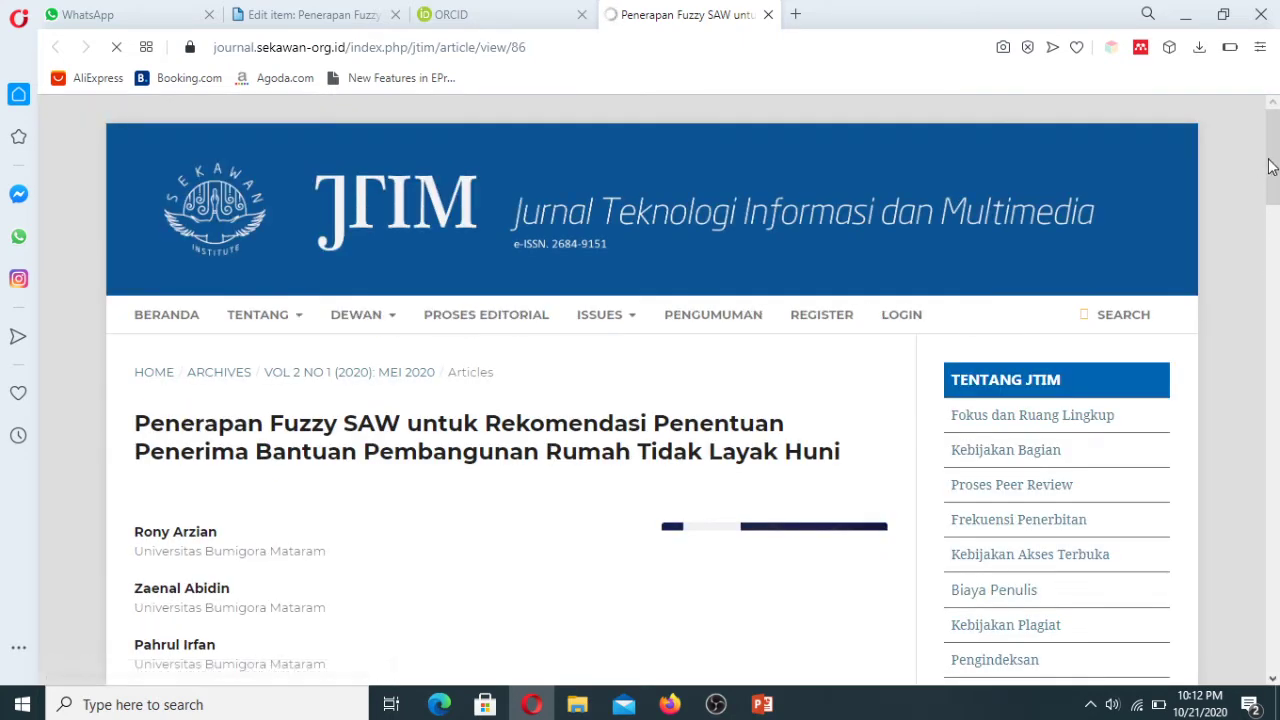
{"action": "left_click_drag", "start_coordinate": [1270, 165], "coordinate": [1270, 298]}
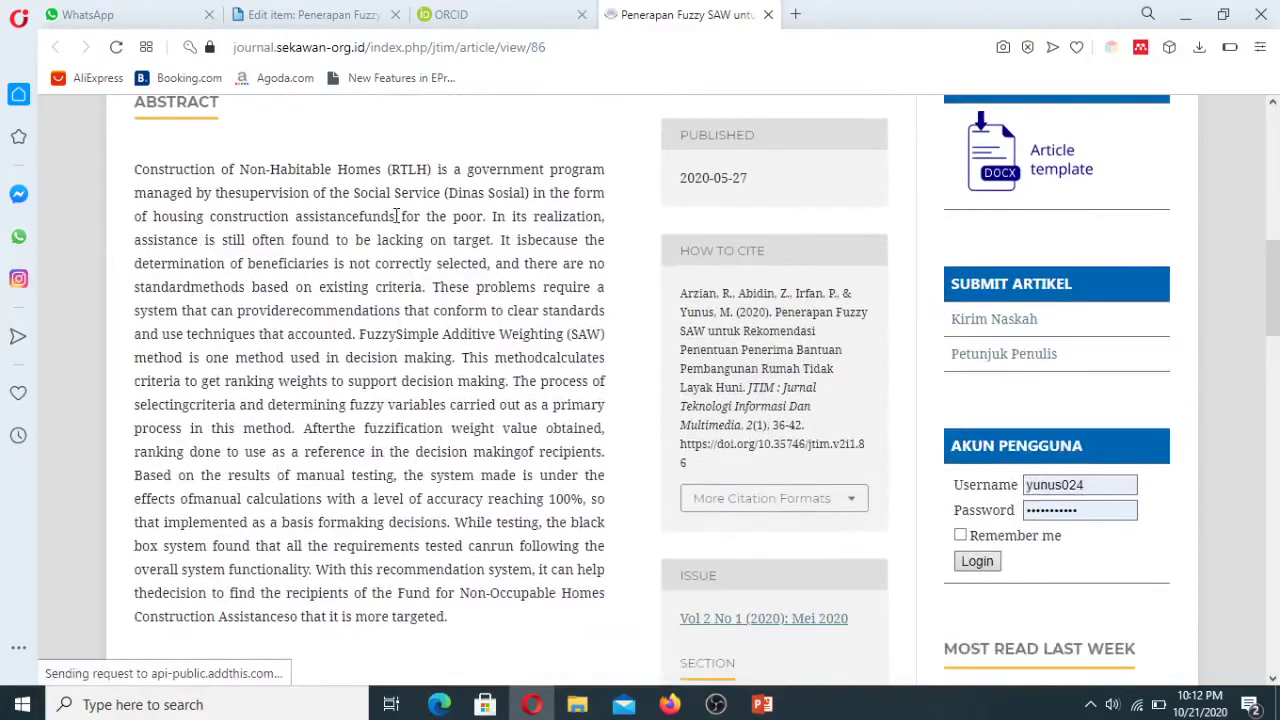
{"action": "left_click_drag", "start_coordinate": [136, 162], "coordinate": [502, 622]}
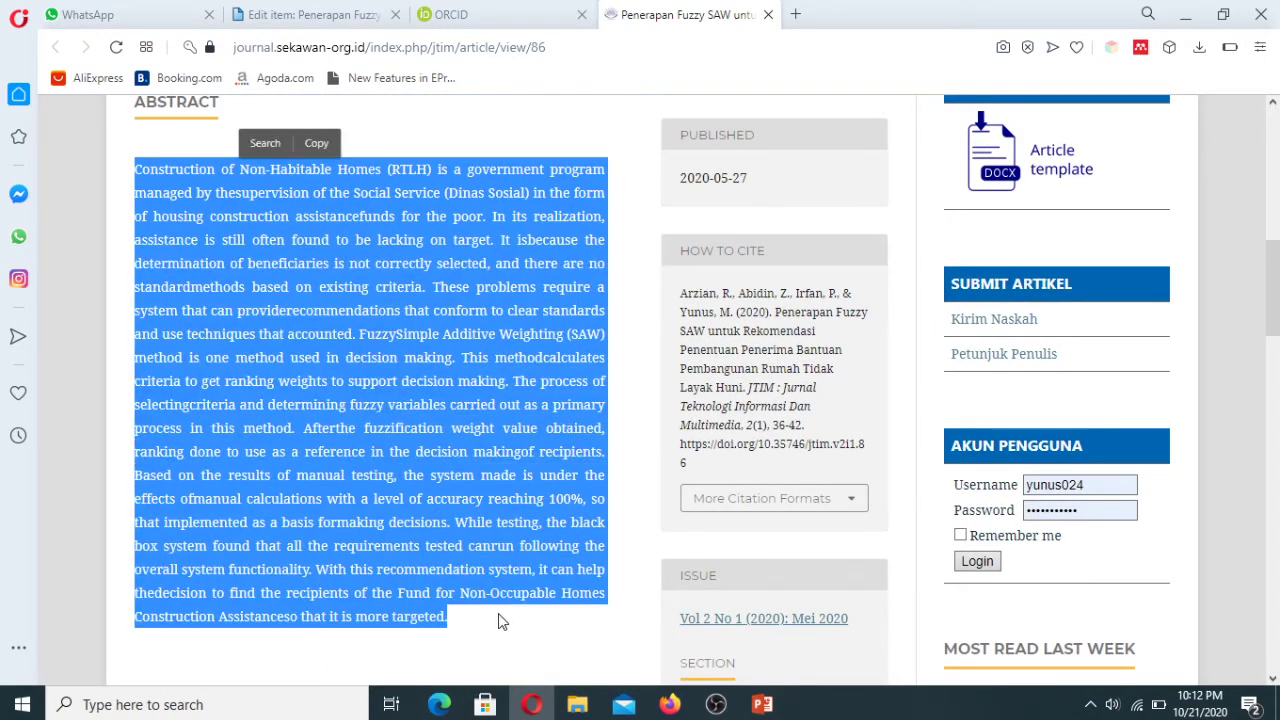
{"action": "right_click", "coordinate": [460, 558]}
{"action": "left_click", "coordinate": [505, 433]}
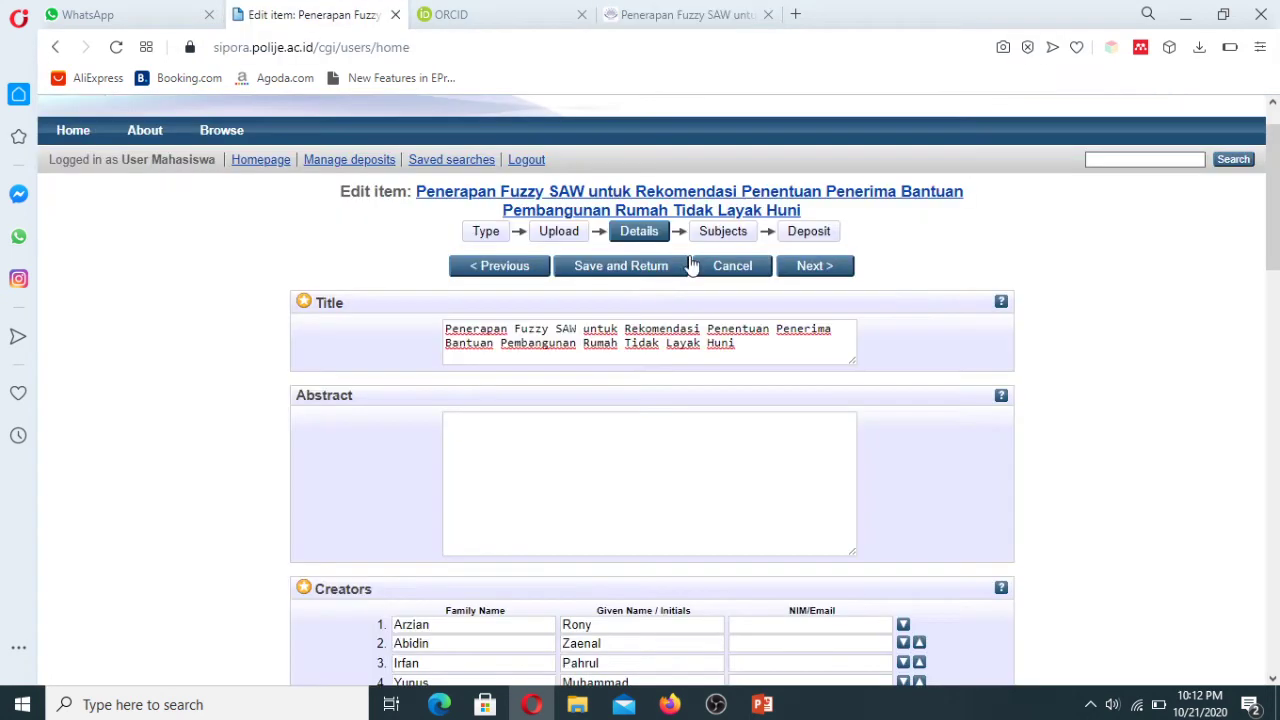
Paste the copied abstract into the Abstract field of the SIPORA item.
{"action": "left_click", "coordinate": [365, 12]}
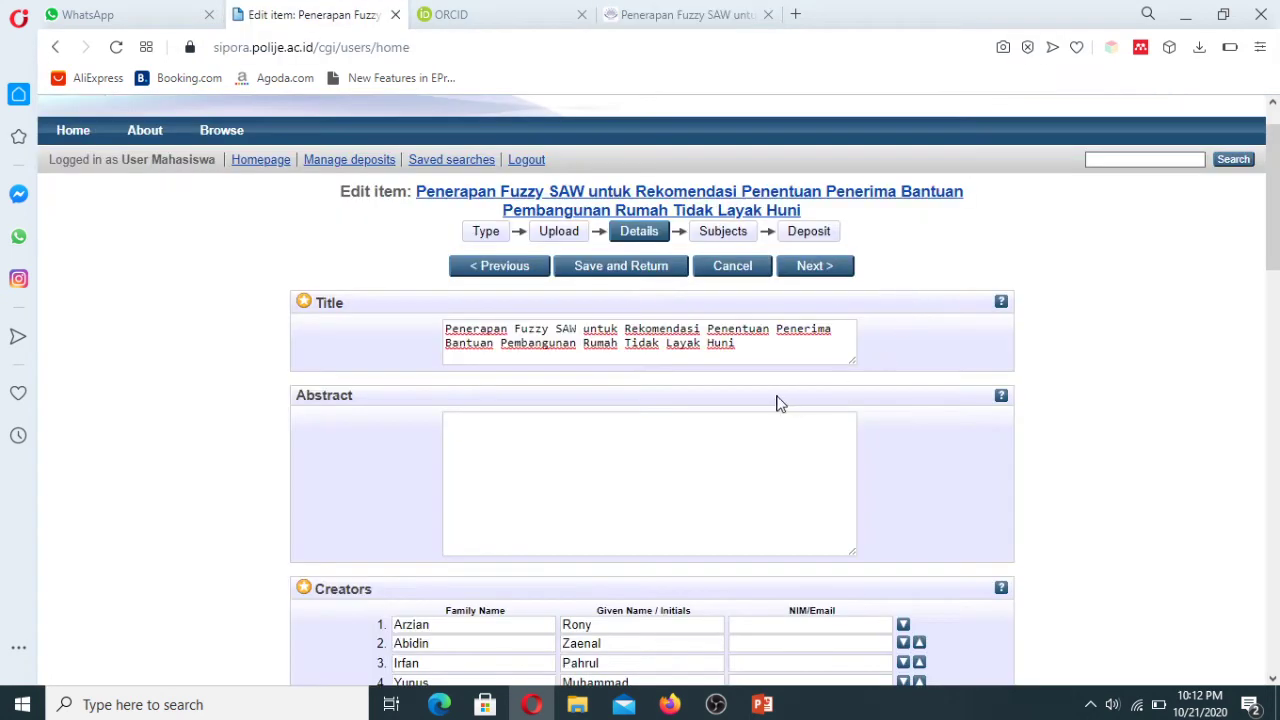
{"action": "left_click", "coordinate": [715, 433]}
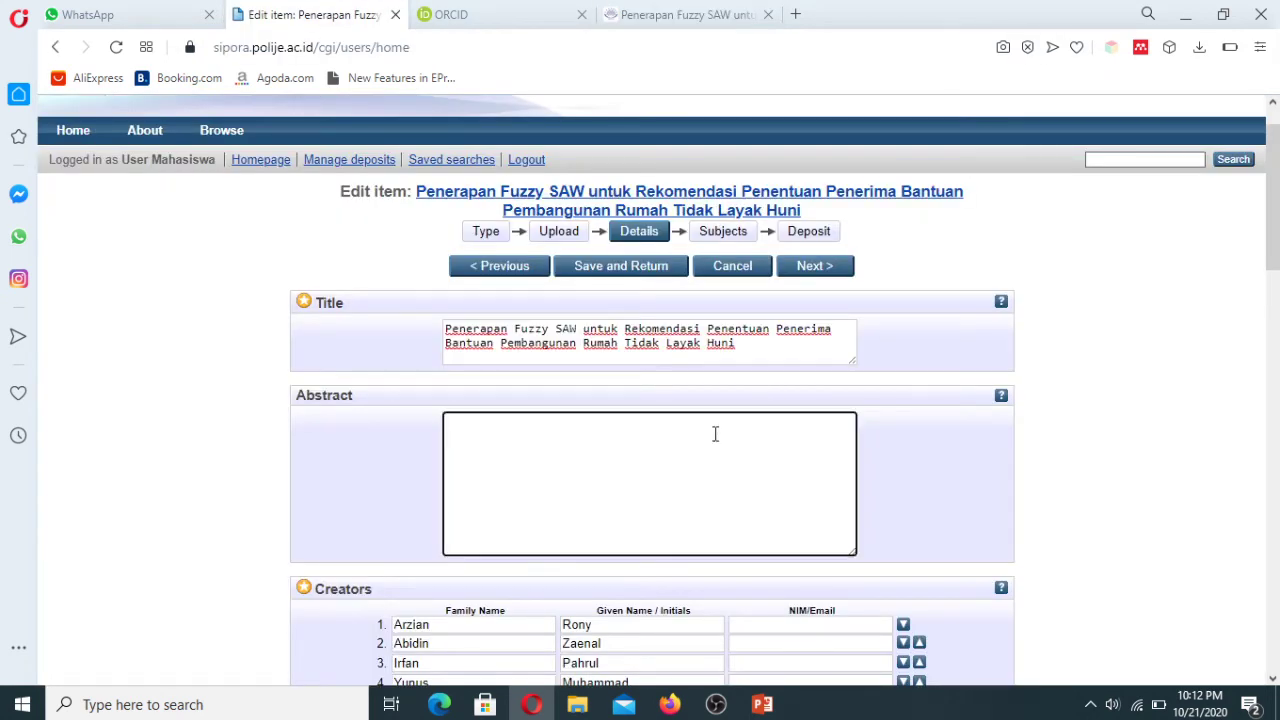
{"action": "key", "text": "ctrl+v"}
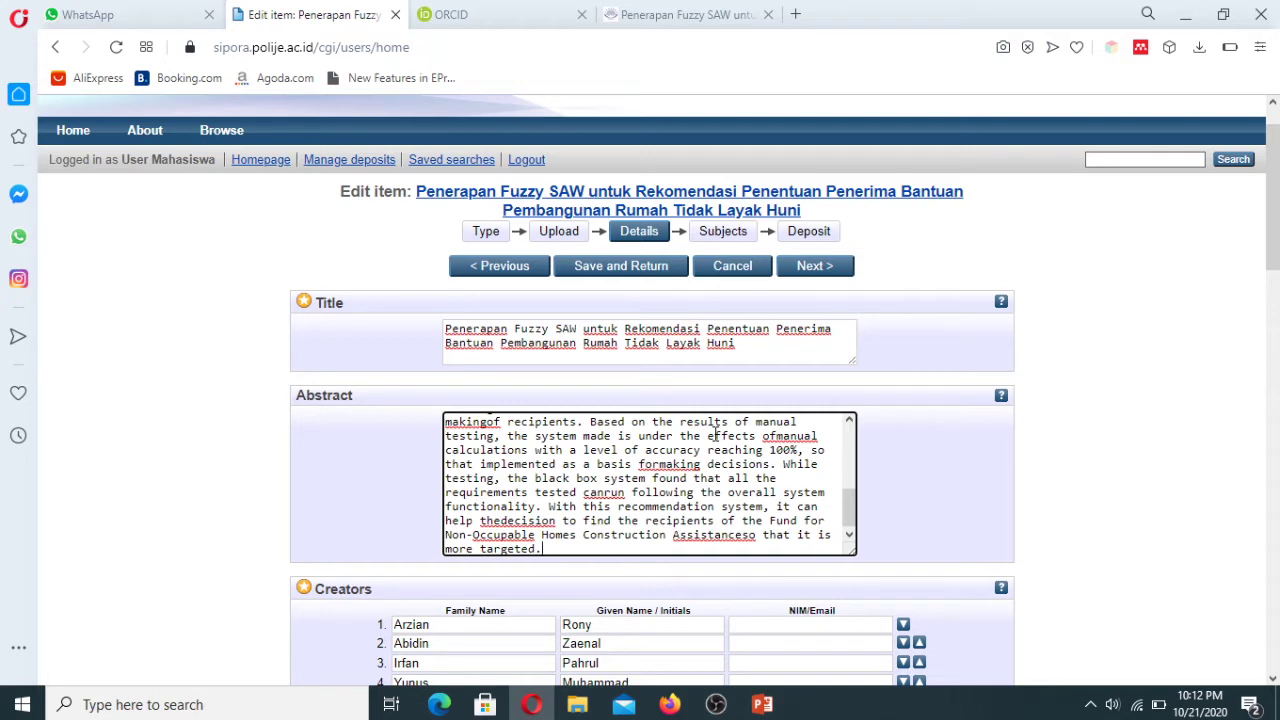
Assign the item to the division "Jurusan Kesehatan: Prodi D4 Rekam Medik: Publikasi".
{"action": "left_click", "coordinate": [1270, 290]}
{"action": "mouse_move", "coordinate": [1273, 320]}
{"action": "left_mouse_down"}
{"action": "mouse_move", "coordinate": [1273, 398]}
{"action": "mouse_move", "coordinate": [1273, 345]}
{"action": "left_mouse_up"}
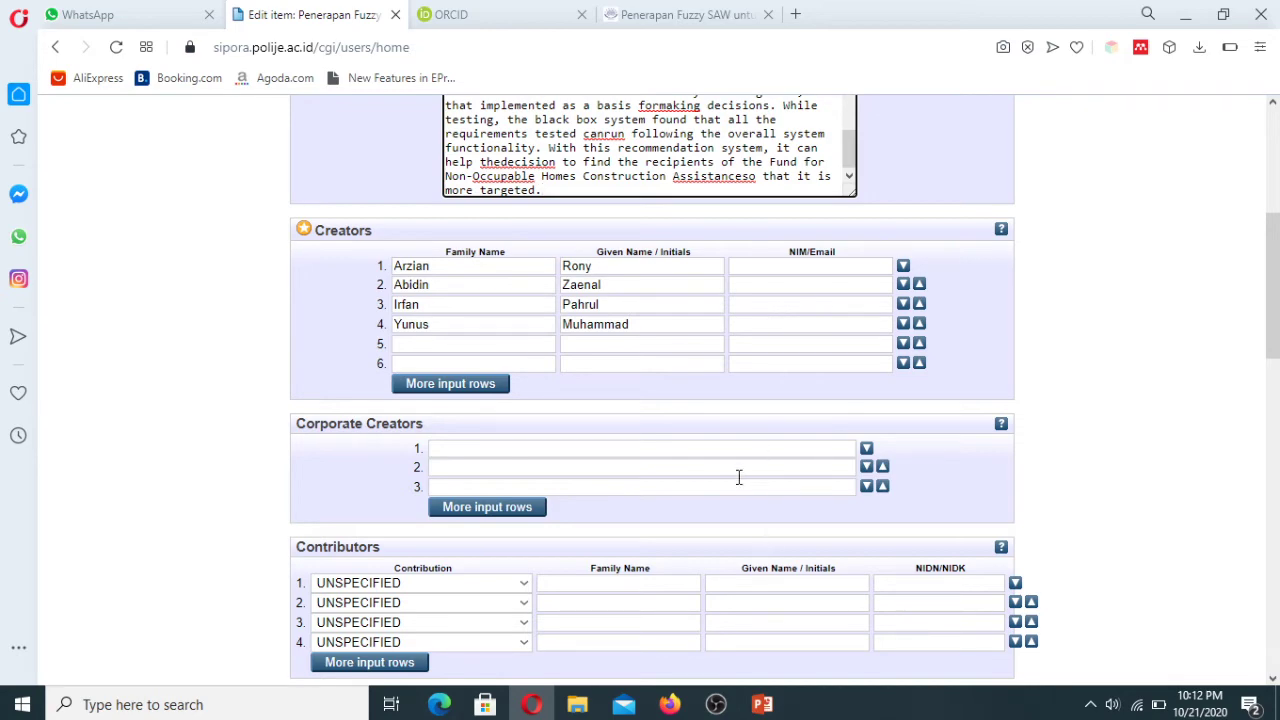
{"action": "left_click_drag", "start_coordinate": [1274, 328], "coordinate": [1274, 361]}
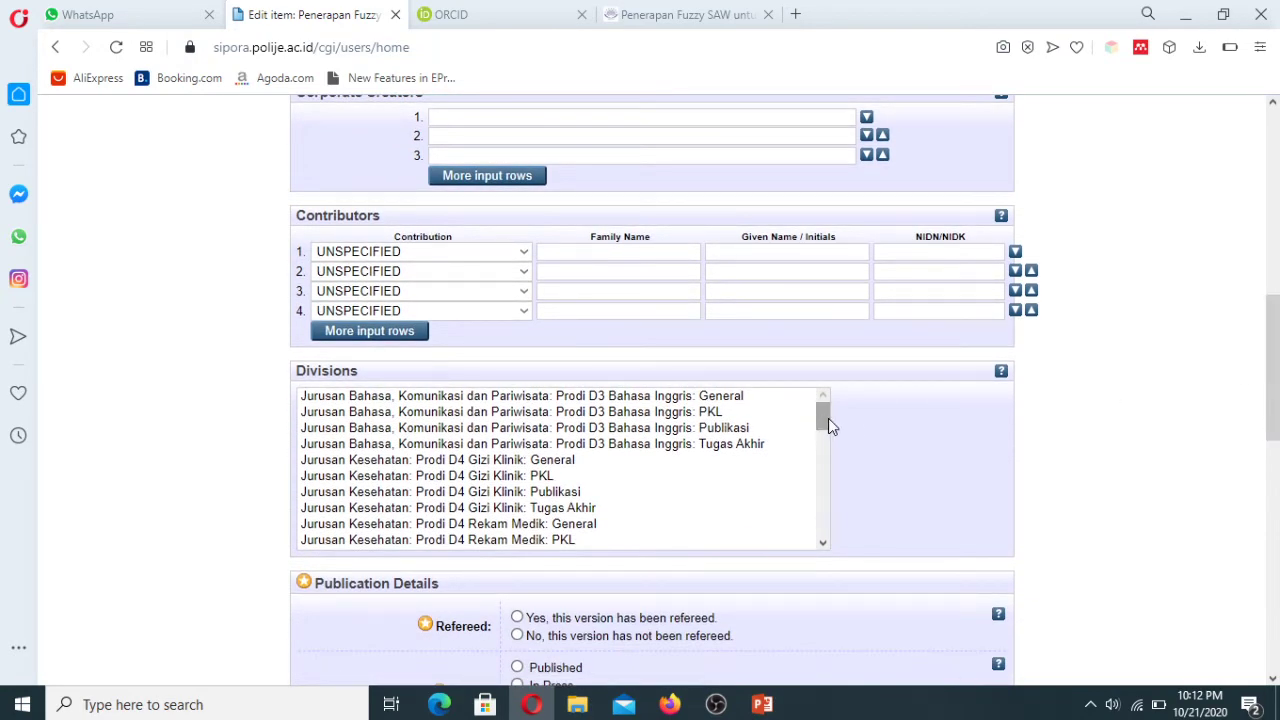
{"action": "left_click", "coordinate": [828, 422]}
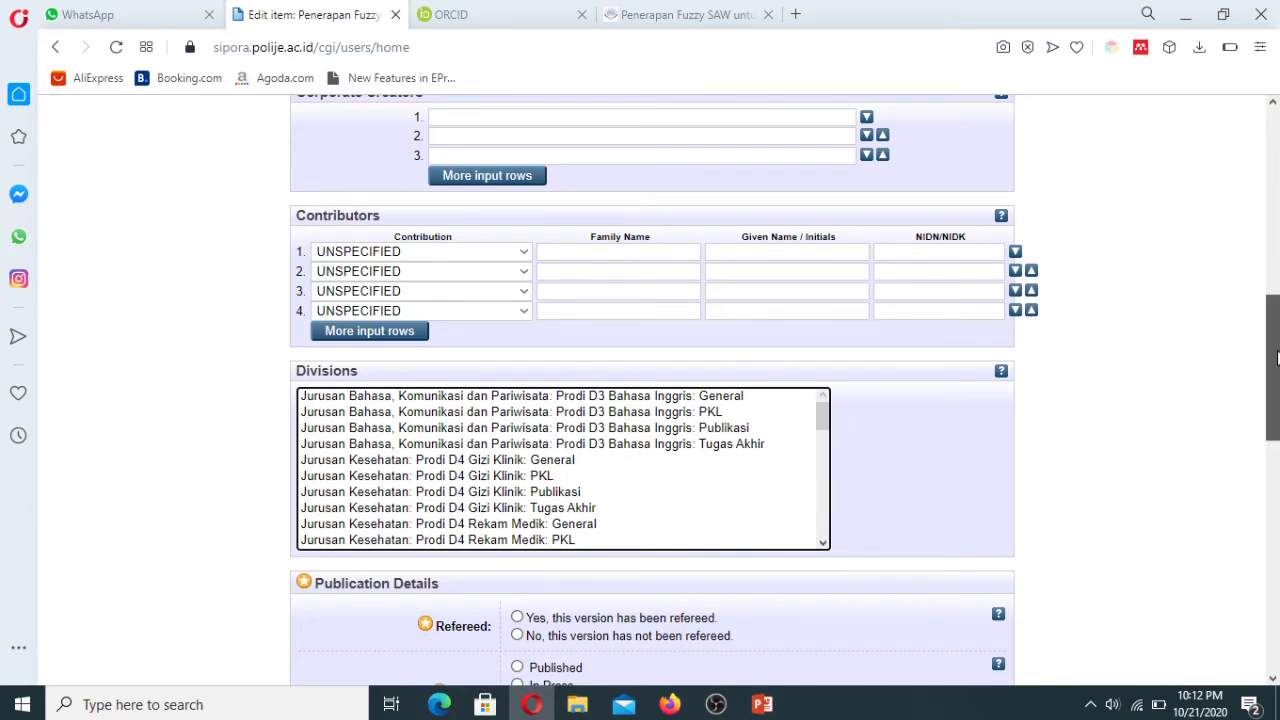
{"action": "left_click_drag", "start_coordinate": [1273, 360], "coordinate": [1273, 382]}
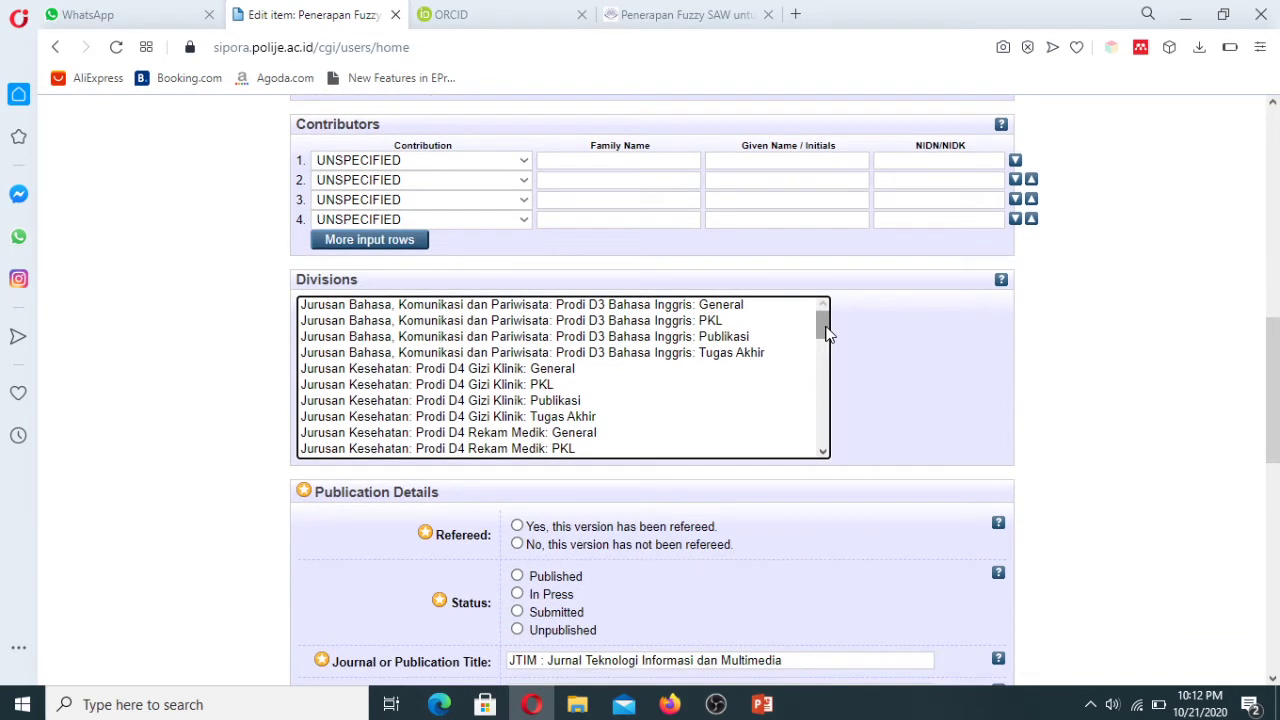
{"action": "mouse_move", "coordinate": [826, 334]}
{"action": "left_mouse_down"}
{"action": "mouse_move", "coordinate": [835, 362]}
{"action": "mouse_move", "coordinate": [835, 333]}
{"action": "left_mouse_up"}
{"action": "scroll", "coordinate": [640, 415], "scroll_direction": "down", "scroll_amount": 3}
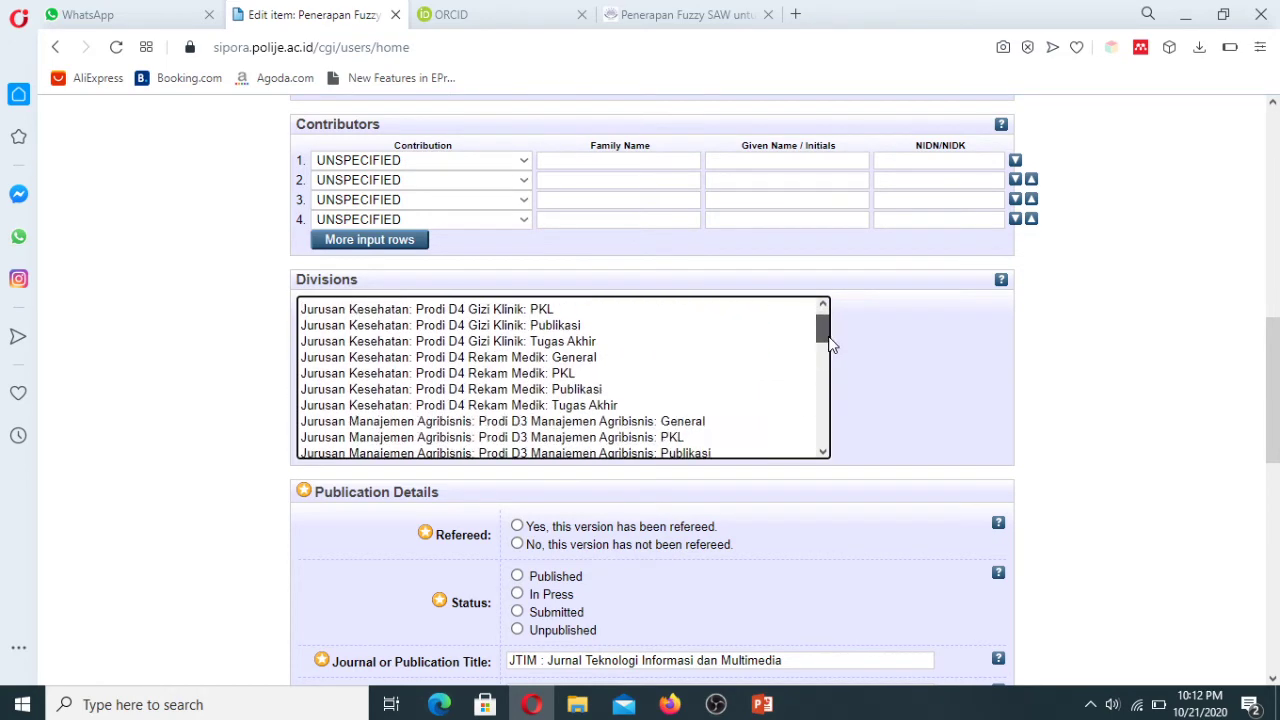
{"action": "left_click", "coordinate": [583, 392]}
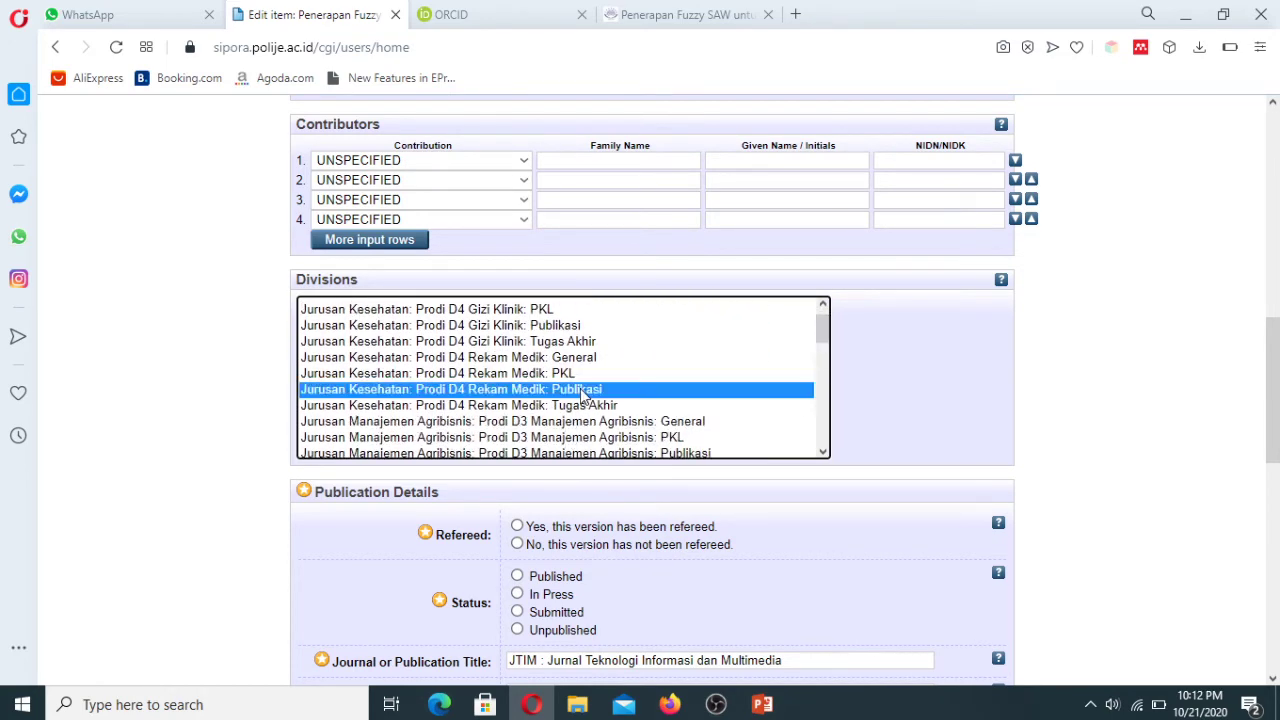
{"action": "left_click", "coordinate": [578, 373]}
{"action": "left_click", "coordinate": [572, 358]}
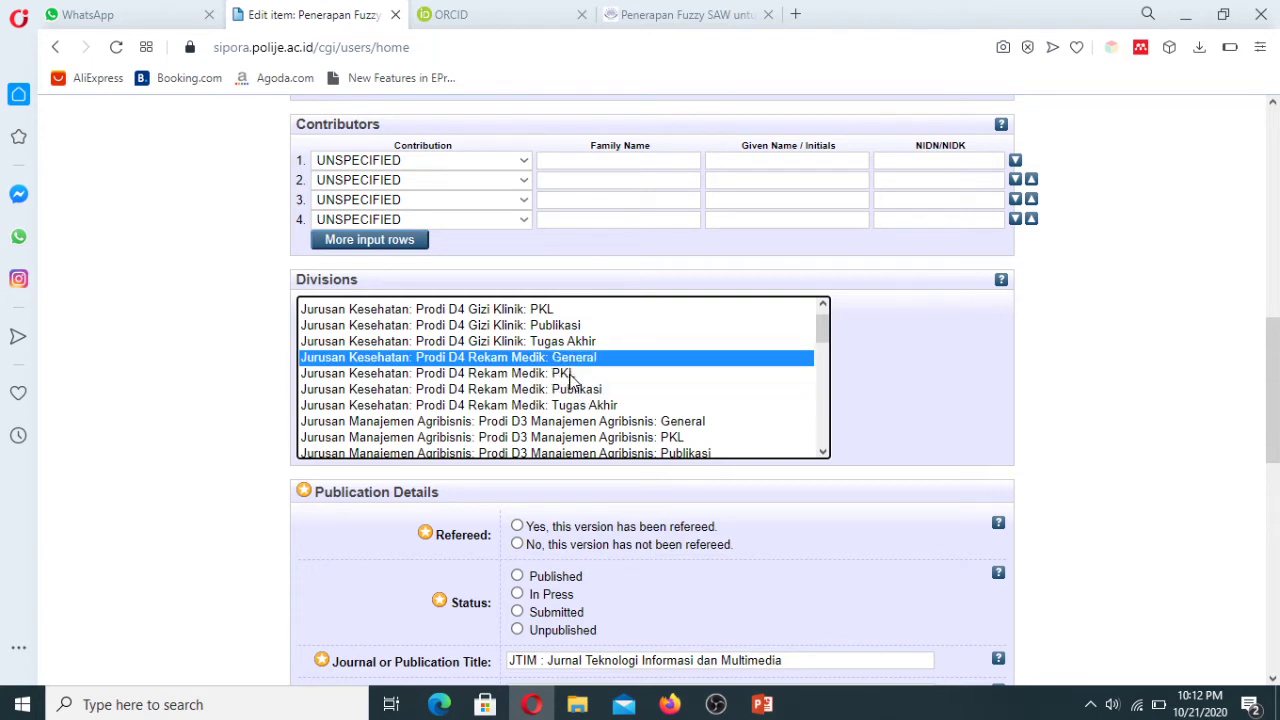
{"action": "left_click", "coordinate": [575, 373]}
{"action": "left_click", "coordinate": [578, 391]}
{"action": "left_click", "coordinate": [586, 405]}
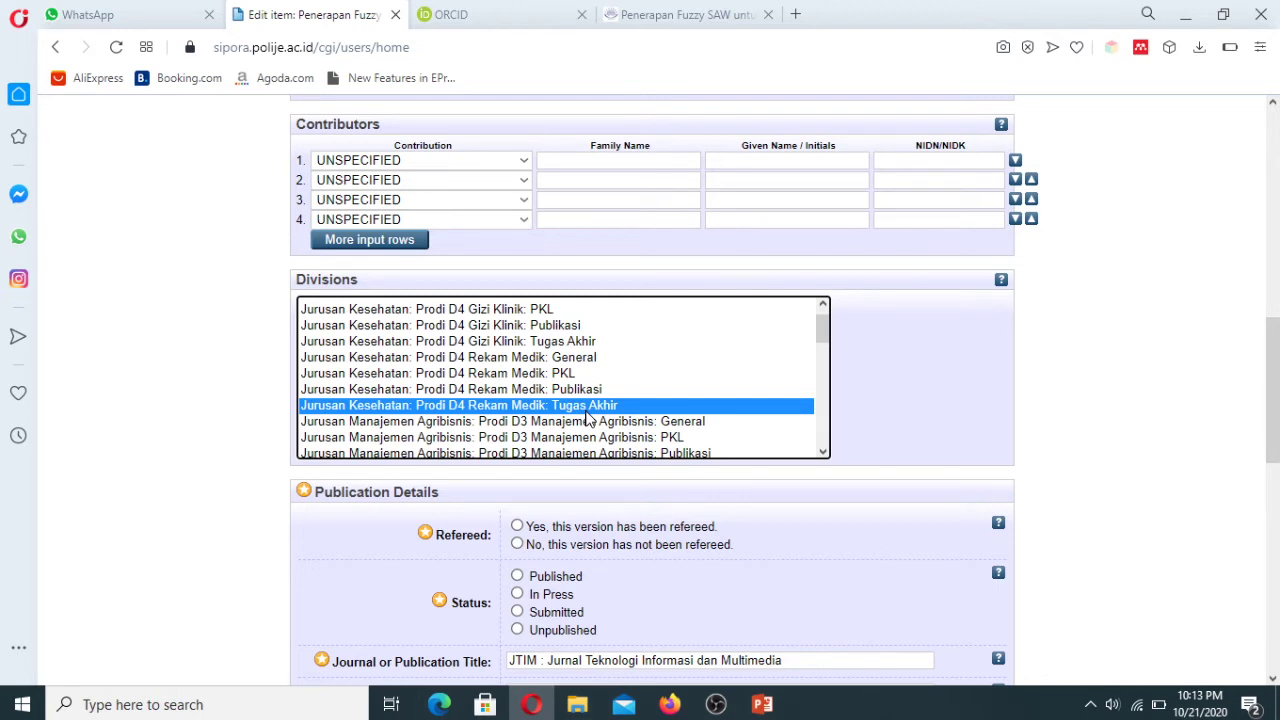
{"action": "left_click", "coordinate": [550, 392]}
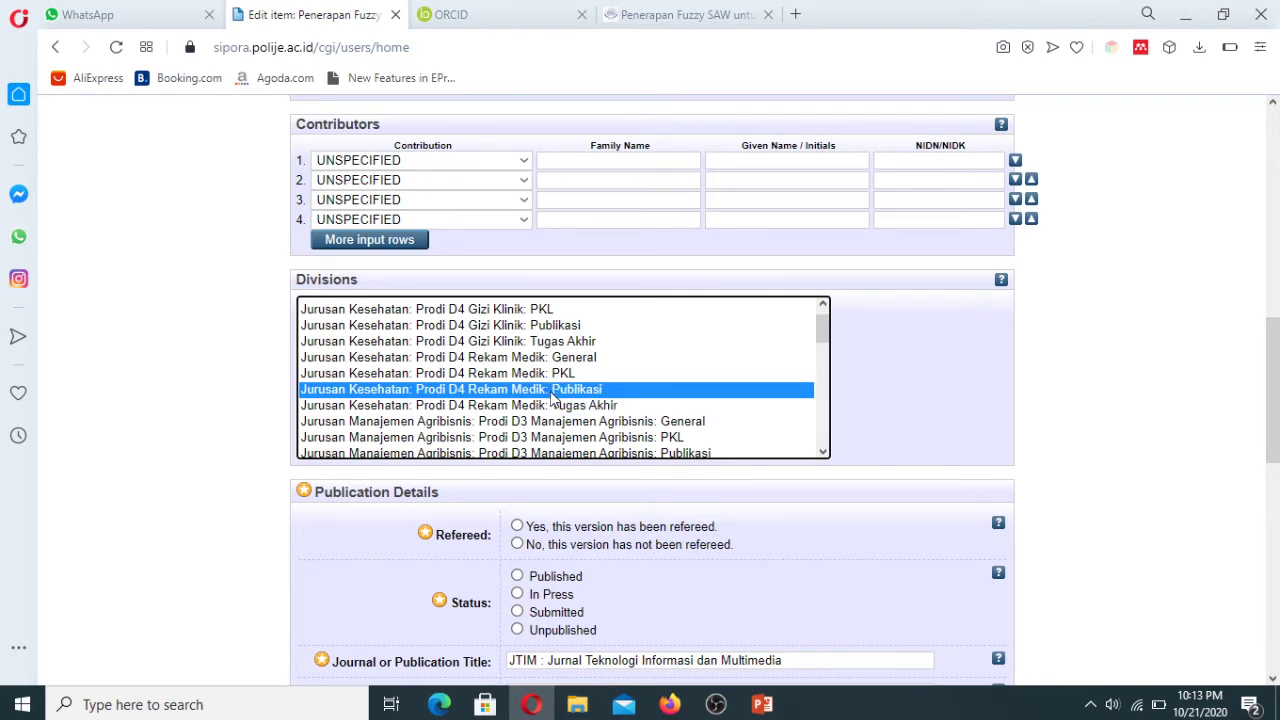
Mark the article as refereed with status Published and set its publisher to "Puslitbang Sekawan Institute".
{"action": "scroll", "coordinate": [1272, 350], "scroll_direction": "down", "scroll_amount": 3}
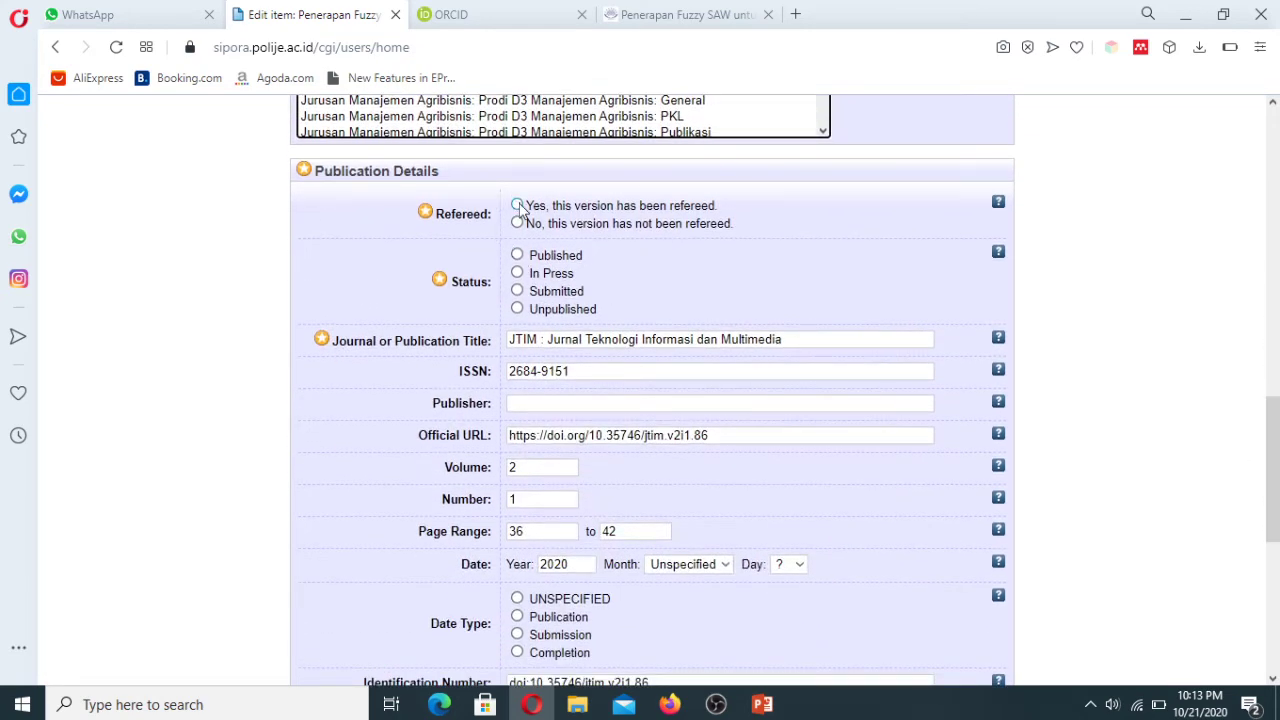
{"action": "left_click", "coordinate": [519, 208]}
{"action": "left_click", "coordinate": [521, 259]}
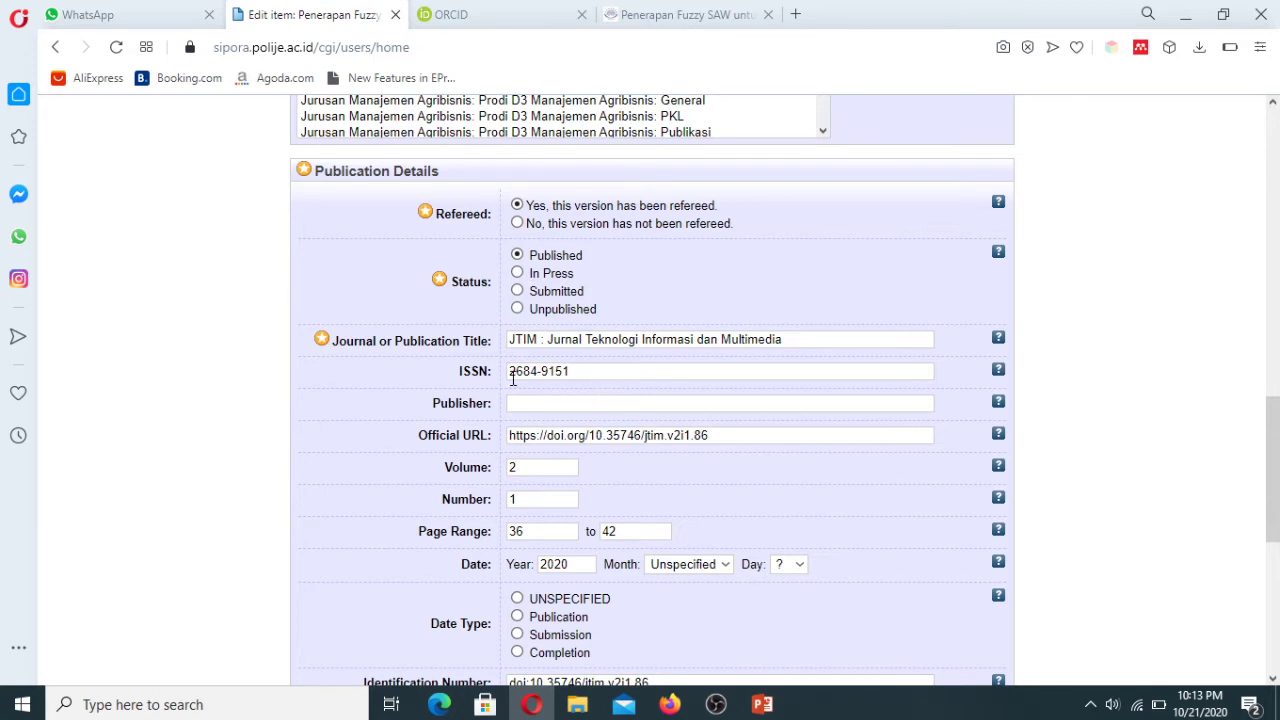
{"action": "left_click", "coordinate": [591, 399]}
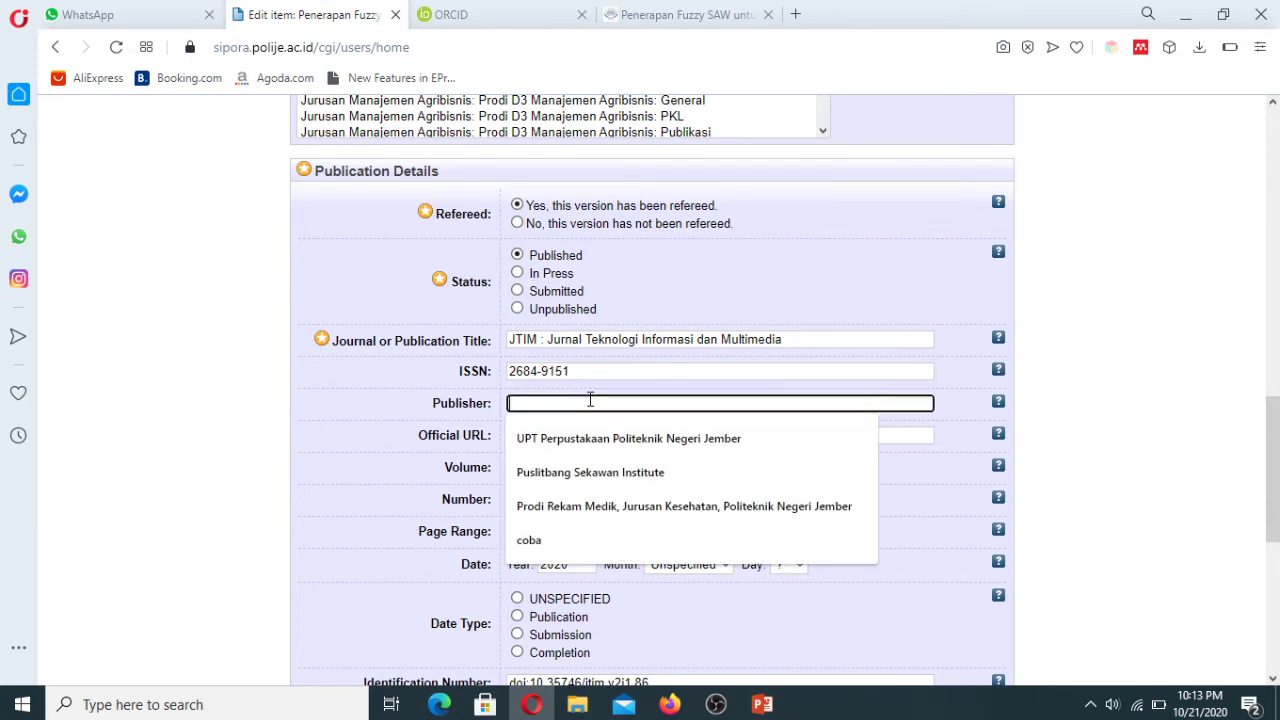
{"action": "left_click", "coordinate": [588, 470]}
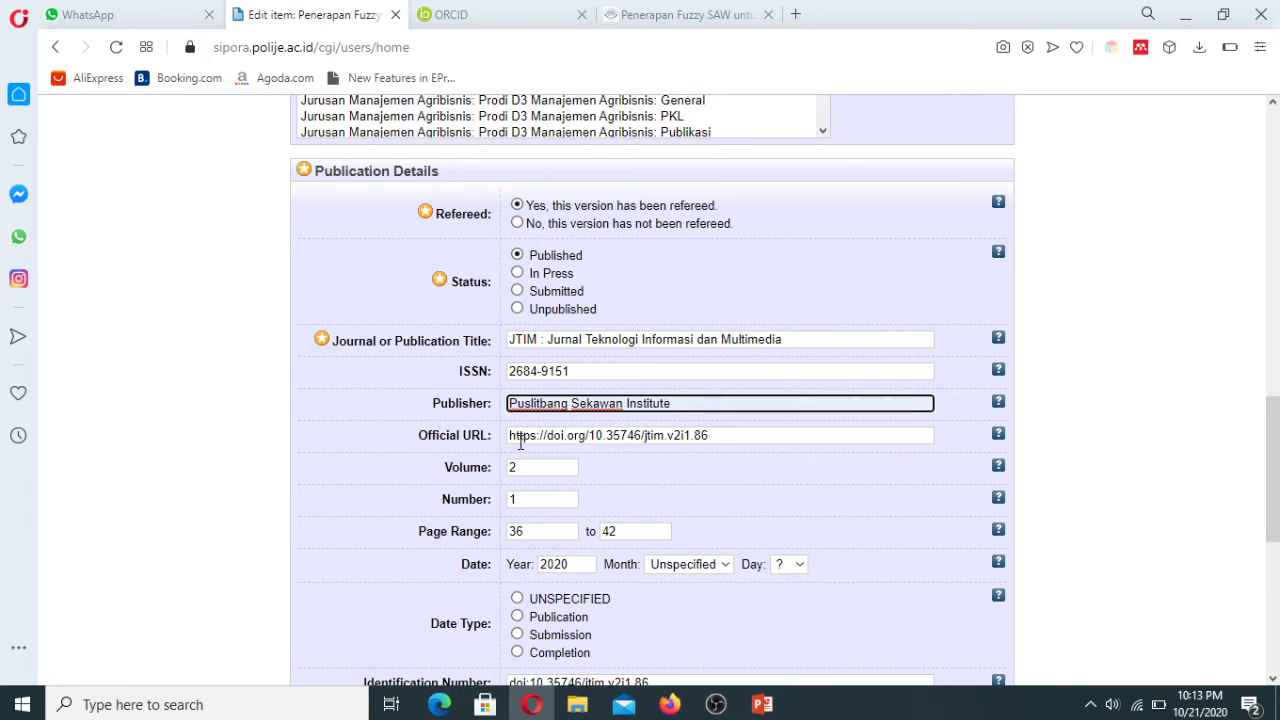
Replace the item's Official URL with the address of the article's PDF link copied from the journal page.
{"action": "left_click_drag", "start_coordinate": [722, 435], "coordinate": [451, 430]}
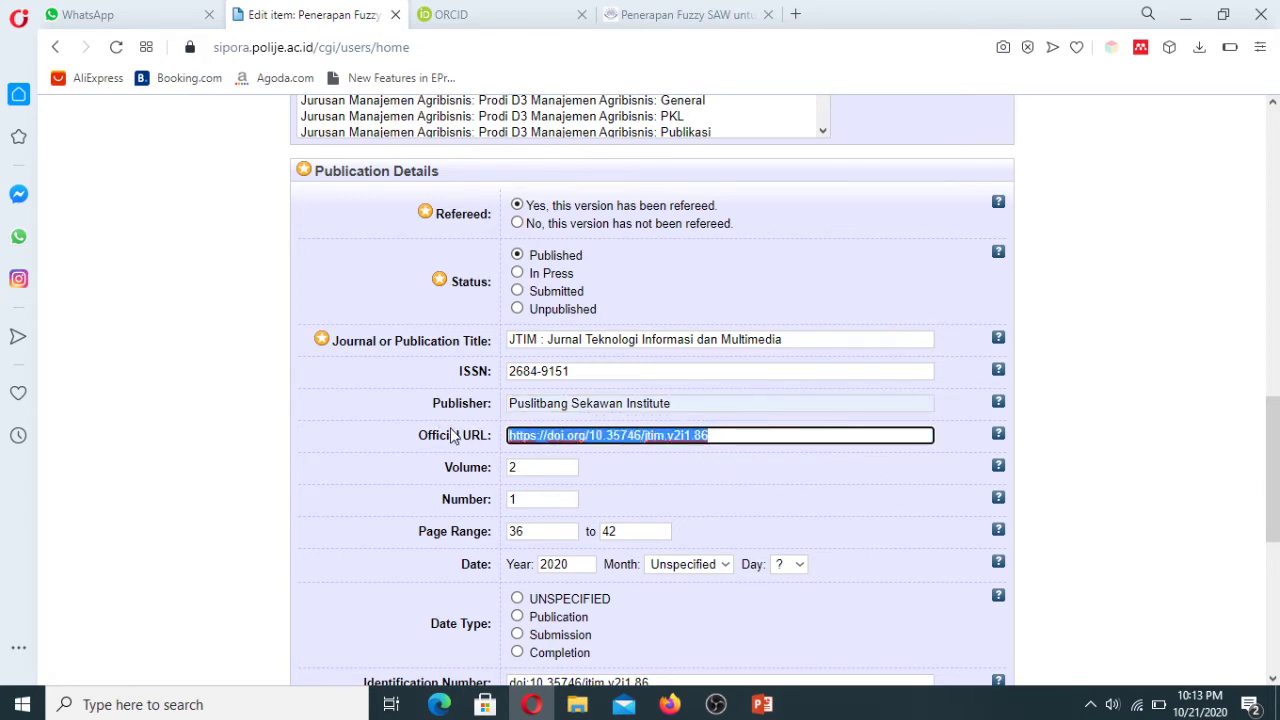
{"action": "key", "text": "BackSpace"}
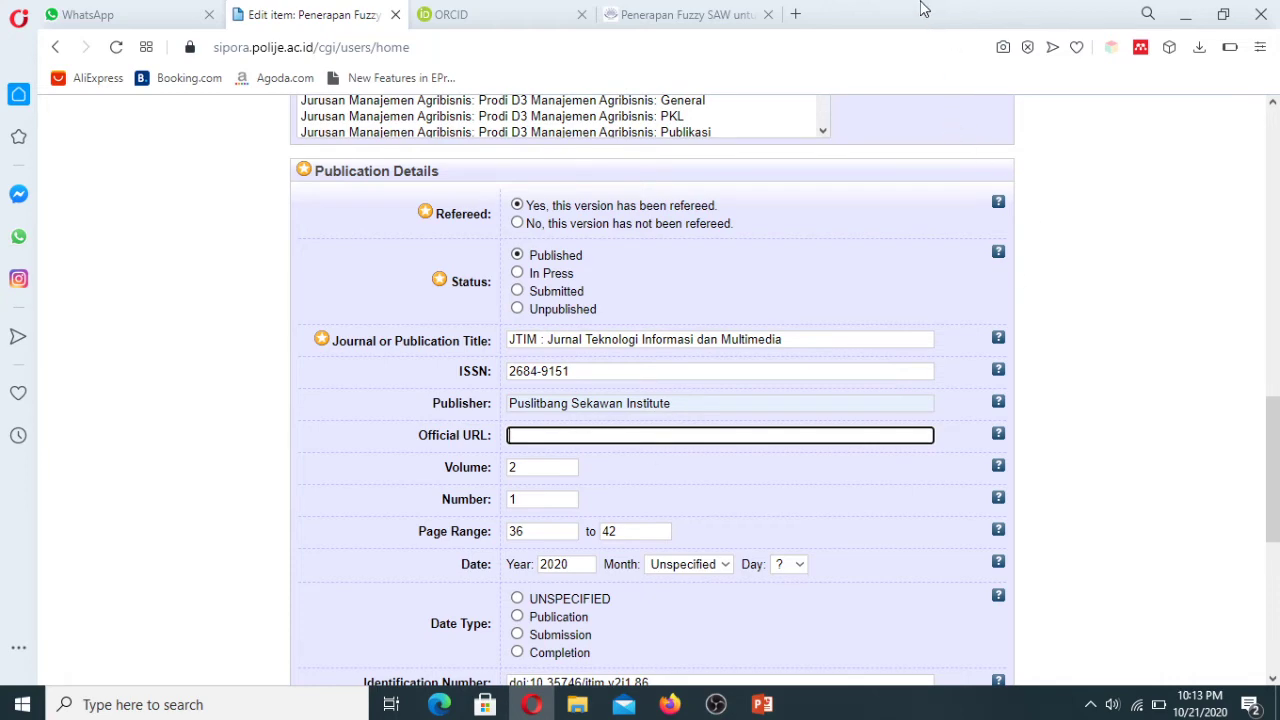
{"action": "left_click", "coordinate": [663, 13]}
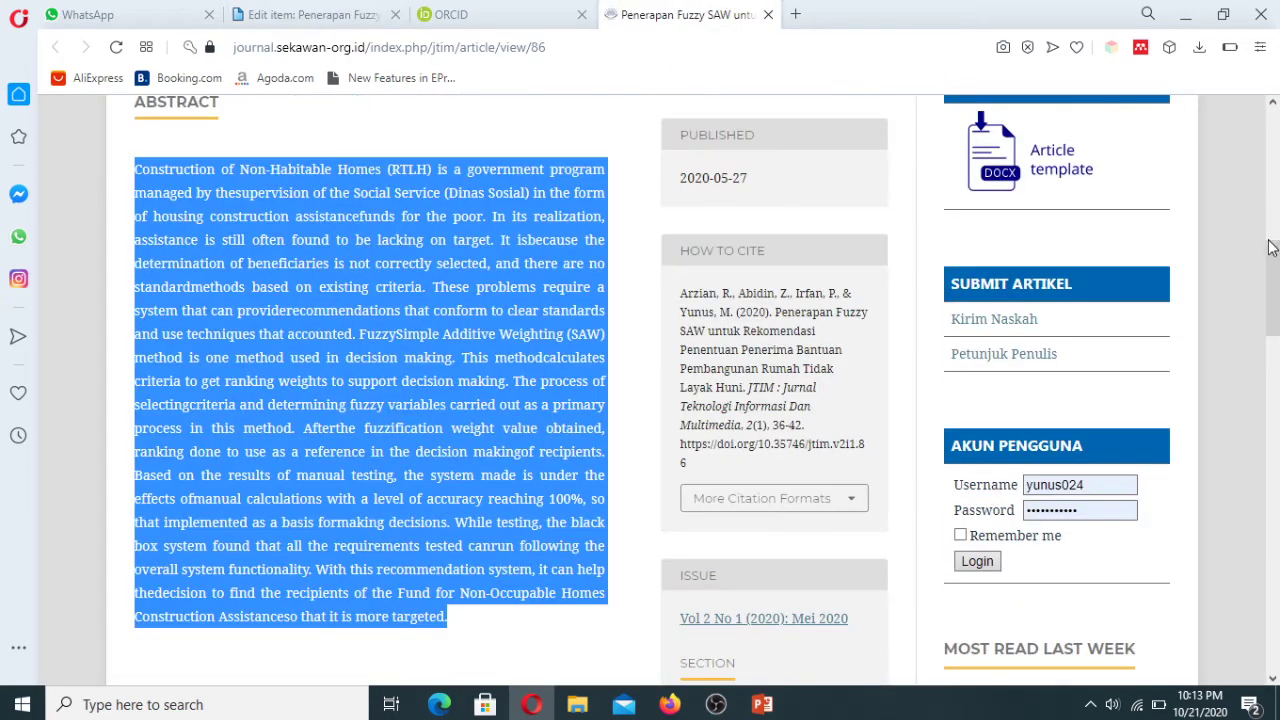
{"action": "scroll", "coordinate": [1270, 247], "scroll_direction": "up", "scroll_amount": 2}
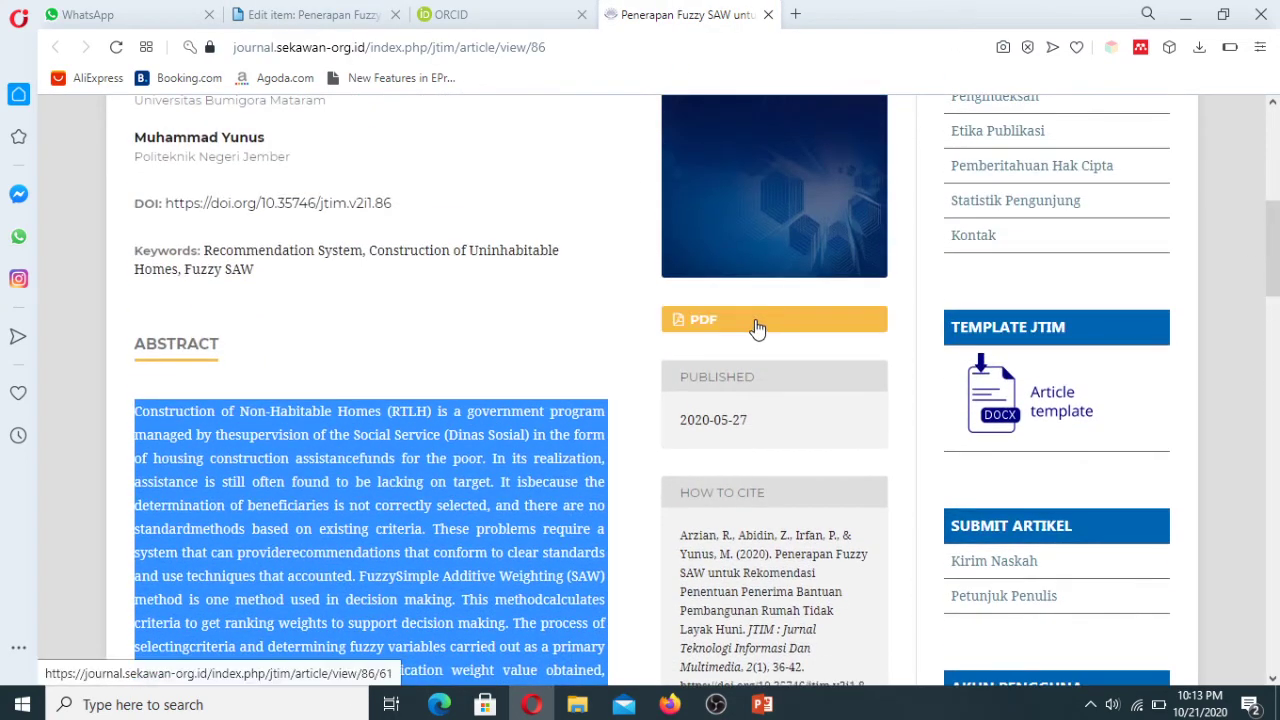
{"action": "right_click", "coordinate": [757, 329]}
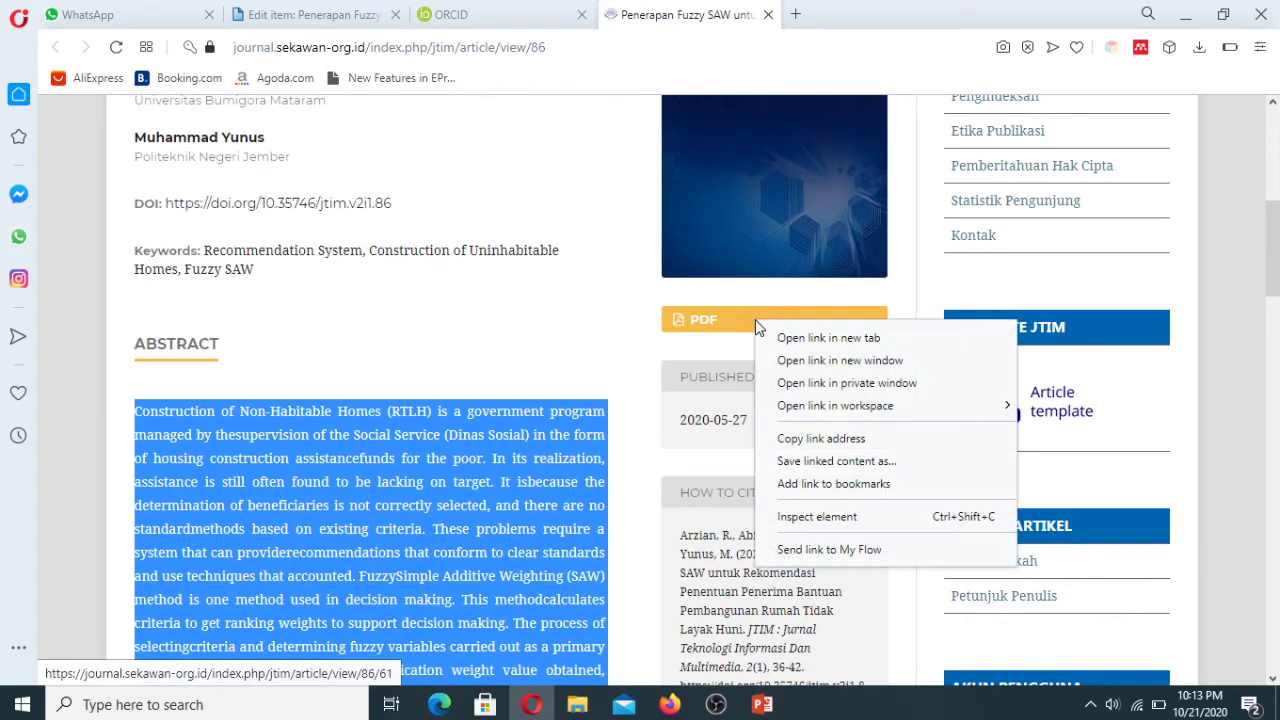
{"action": "left_click", "coordinate": [806, 440]}
{"action": "left_click", "coordinate": [368, 10]}
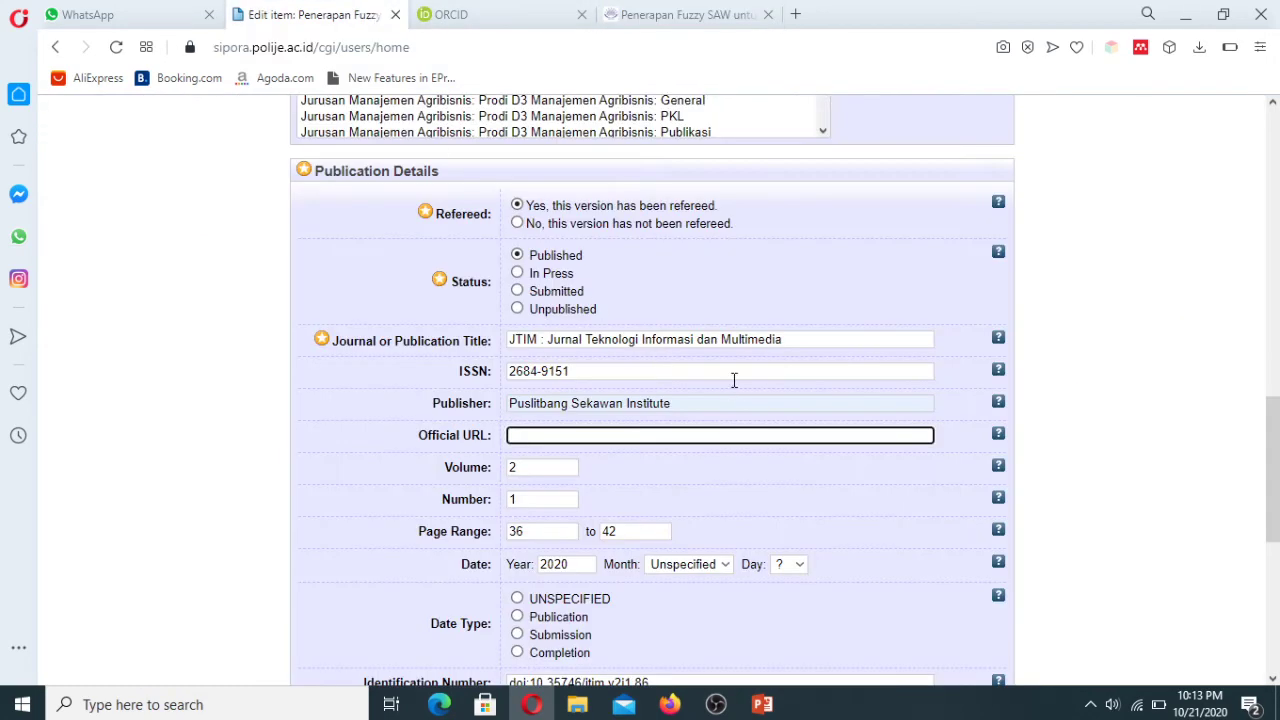
{"action": "left_click", "coordinate": [645, 435]}
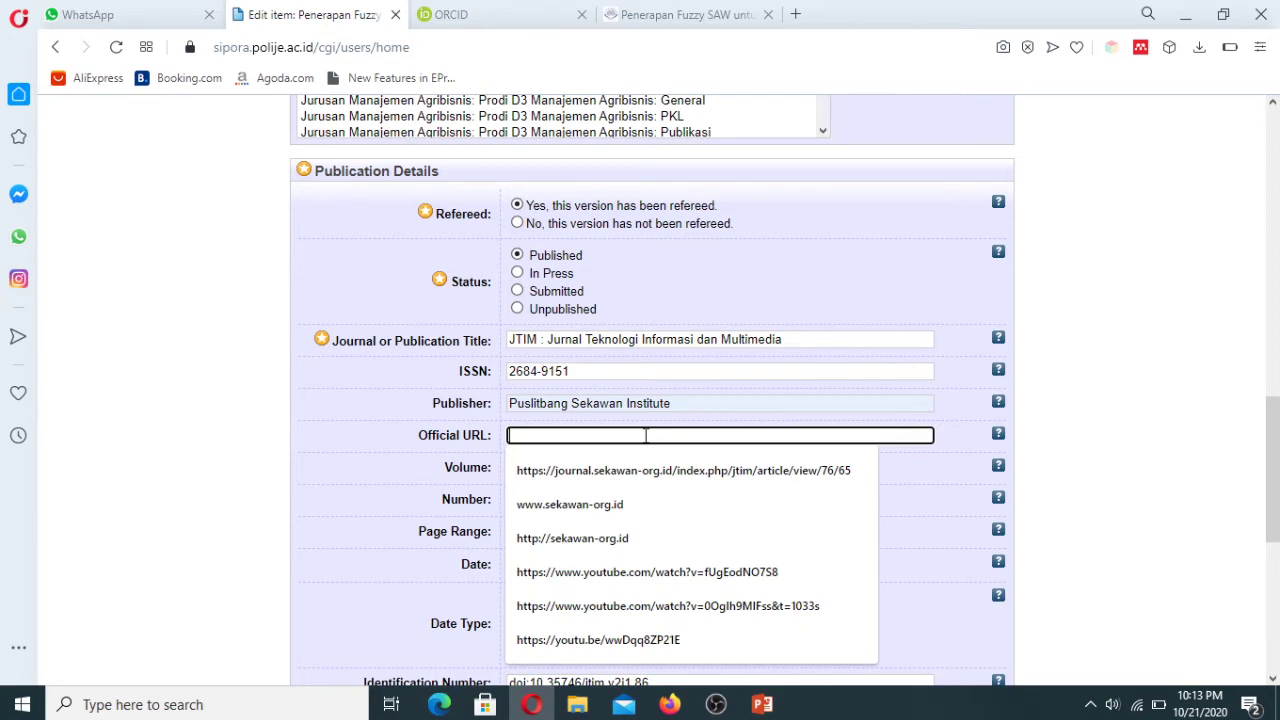
{"action": "key", "text": "ctrl+v"}
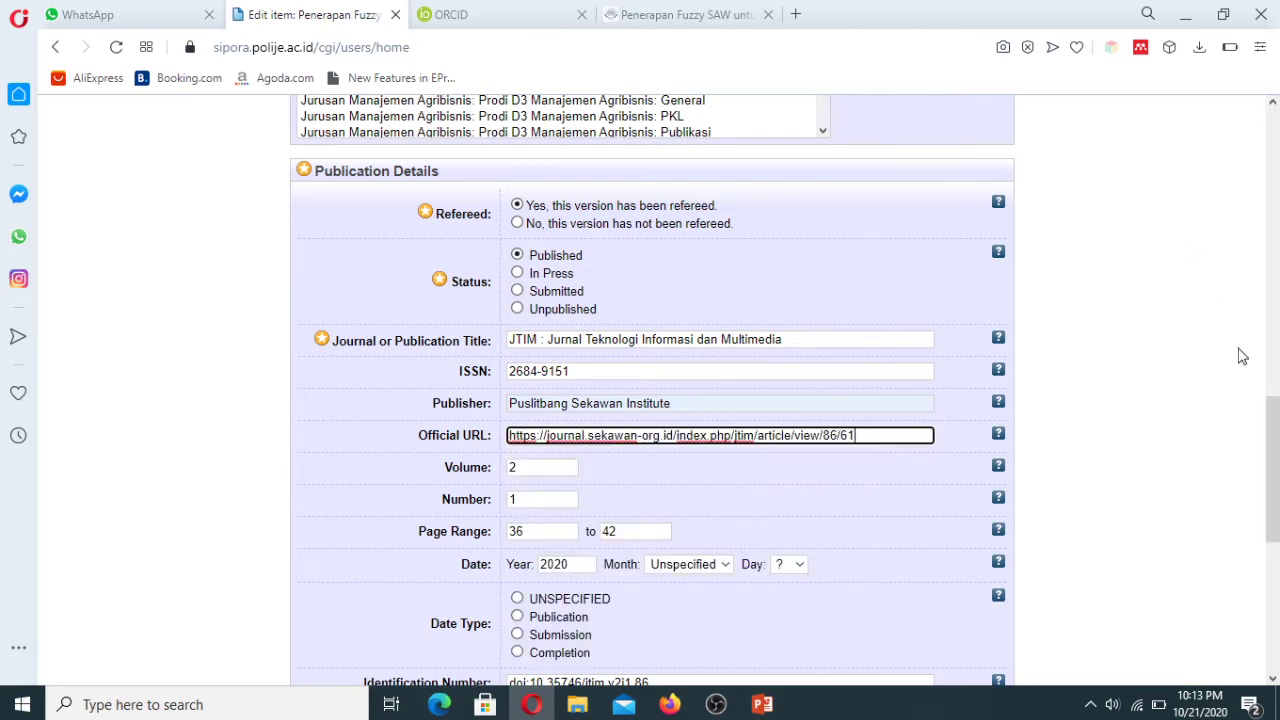
Check the publication date on the journal page, set the item's date to May 27, and continue to the Subjects stage.
{"action": "left_click_drag", "start_coordinate": [1271, 410], "coordinate": [1271, 510]}
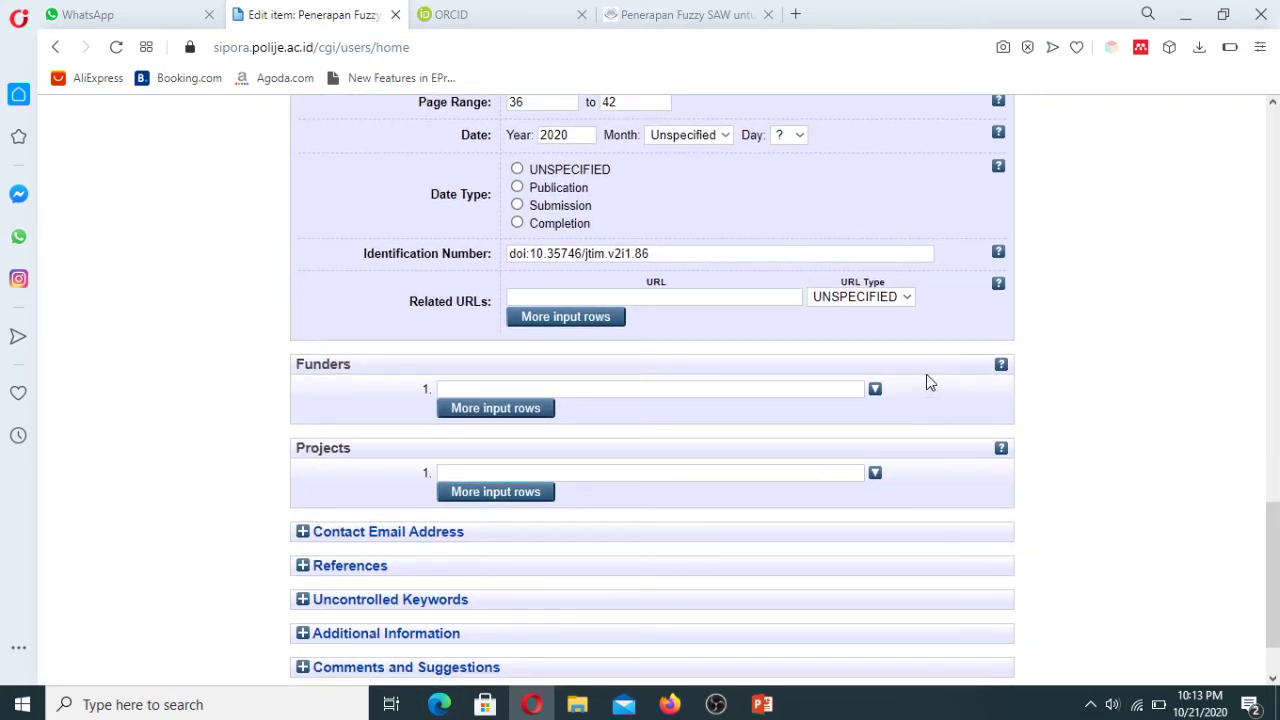
{"action": "left_click", "coordinate": [522, 706]}
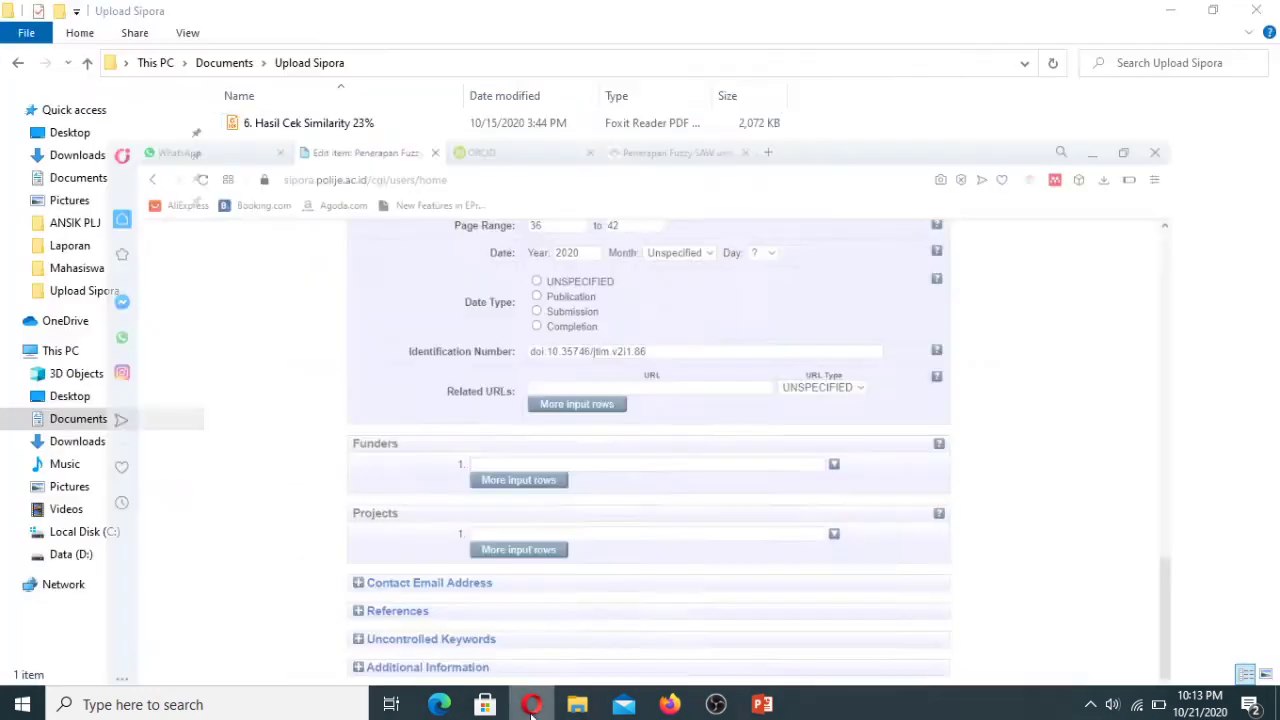
{"action": "left_click", "coordinate": [531, 704]}
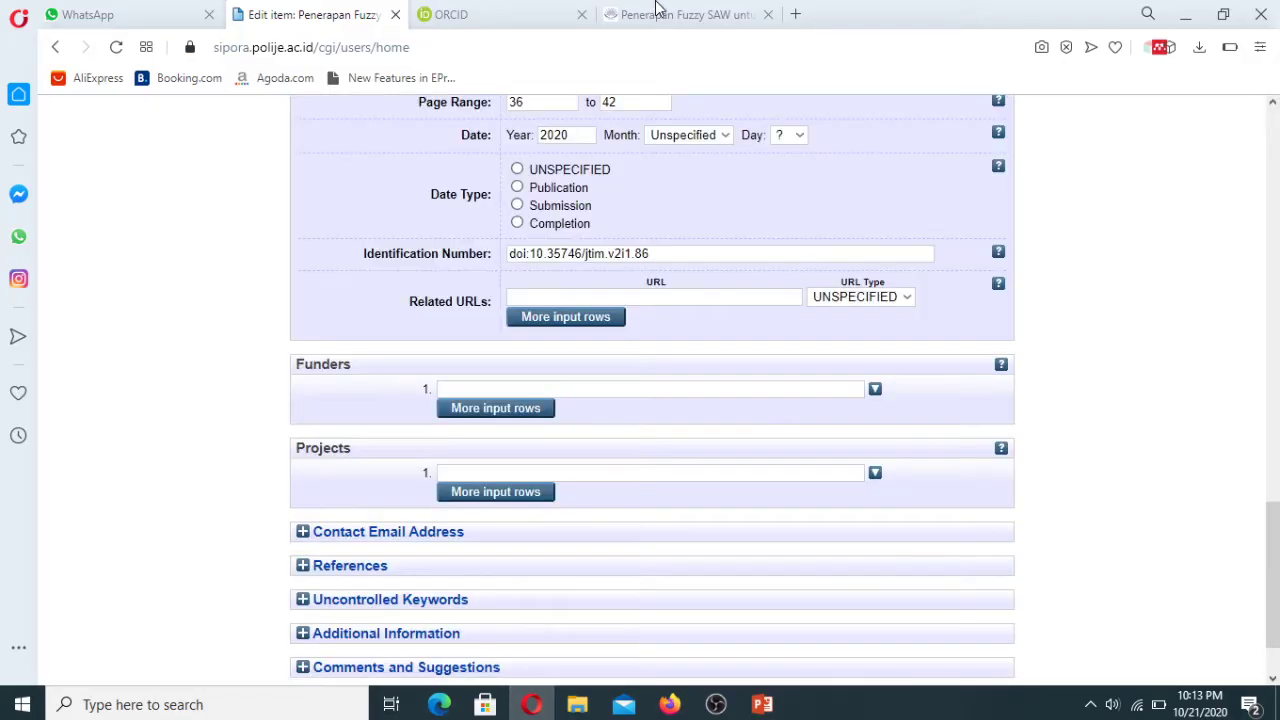
{"action": "left_click", "coordinate": [660, 14]}
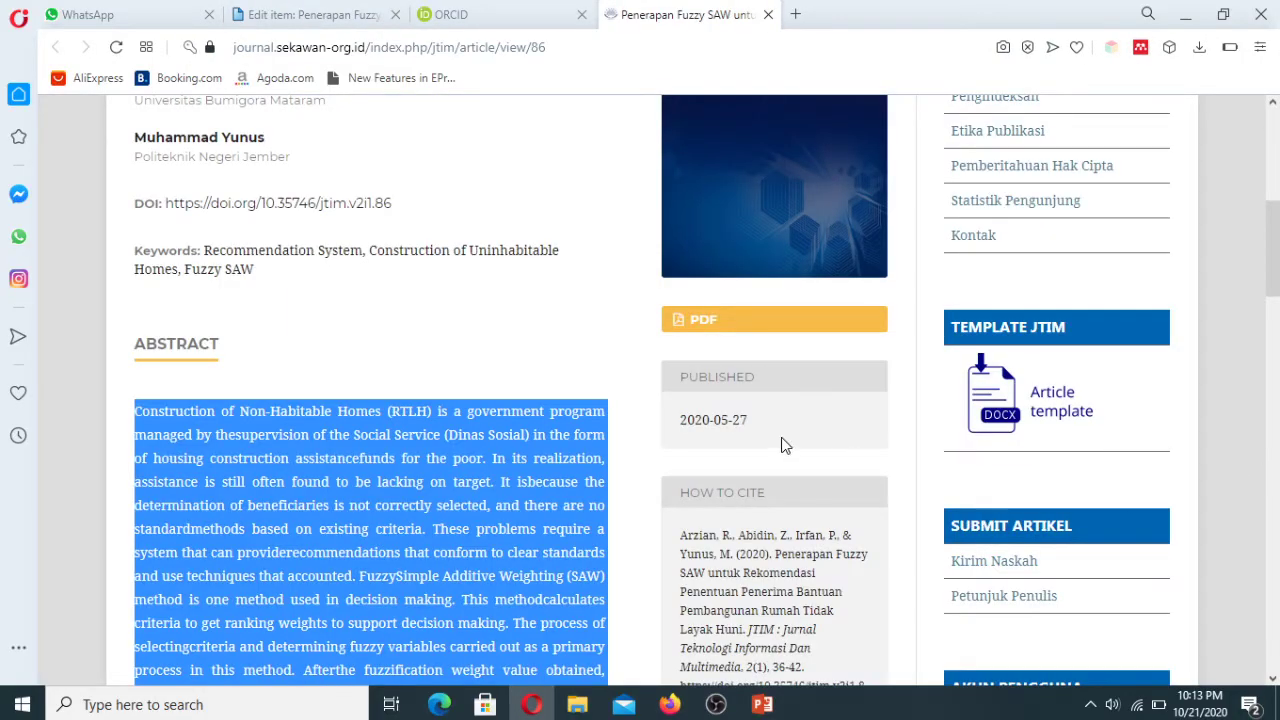
{"action": "left_click", "coordinate": [327, 12]}
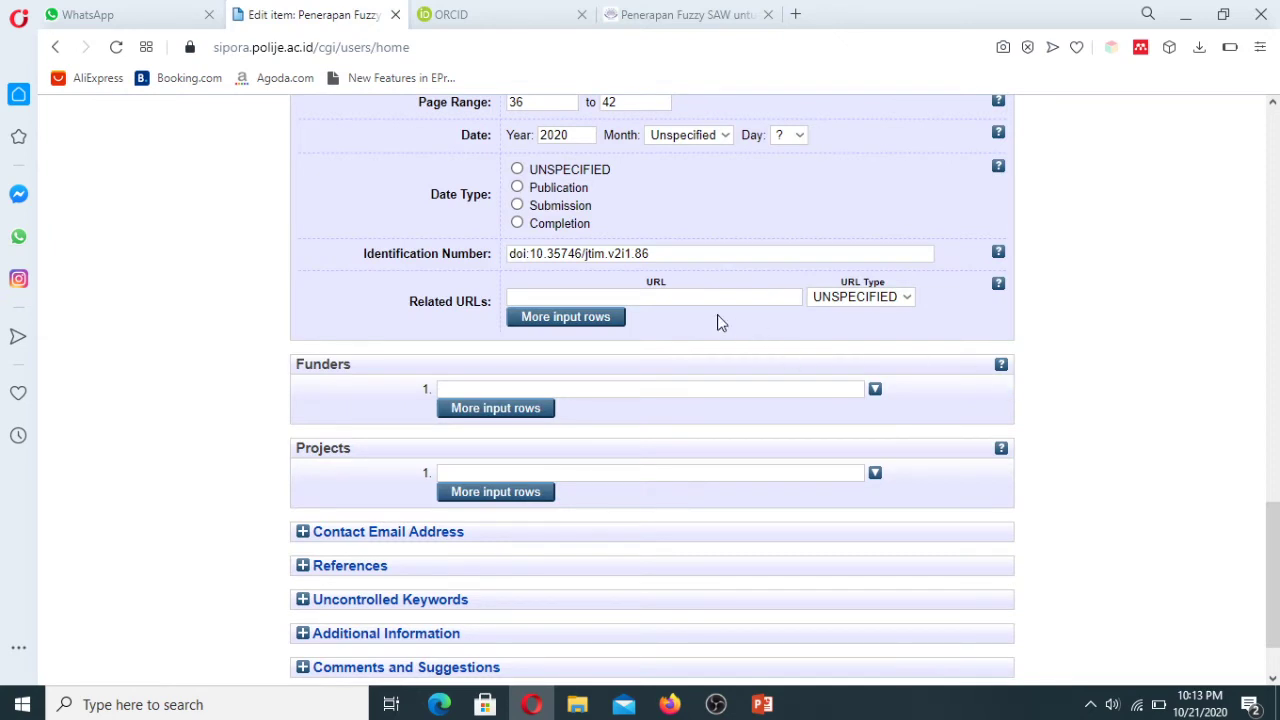
{"action": "left_click", "coordinate": [682, 134]}
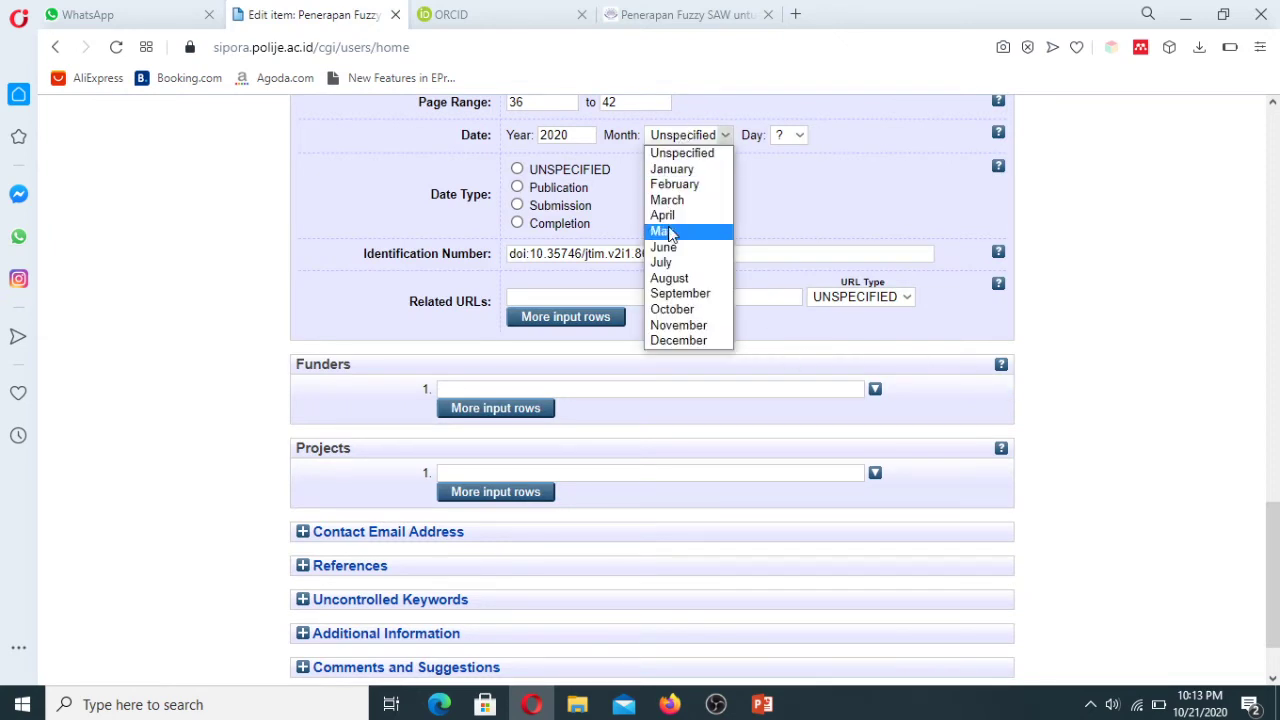
{"action": "left_click", "coordinate": [662, 232]}
{"action": "left_click", "coordinate": [801, 135]}
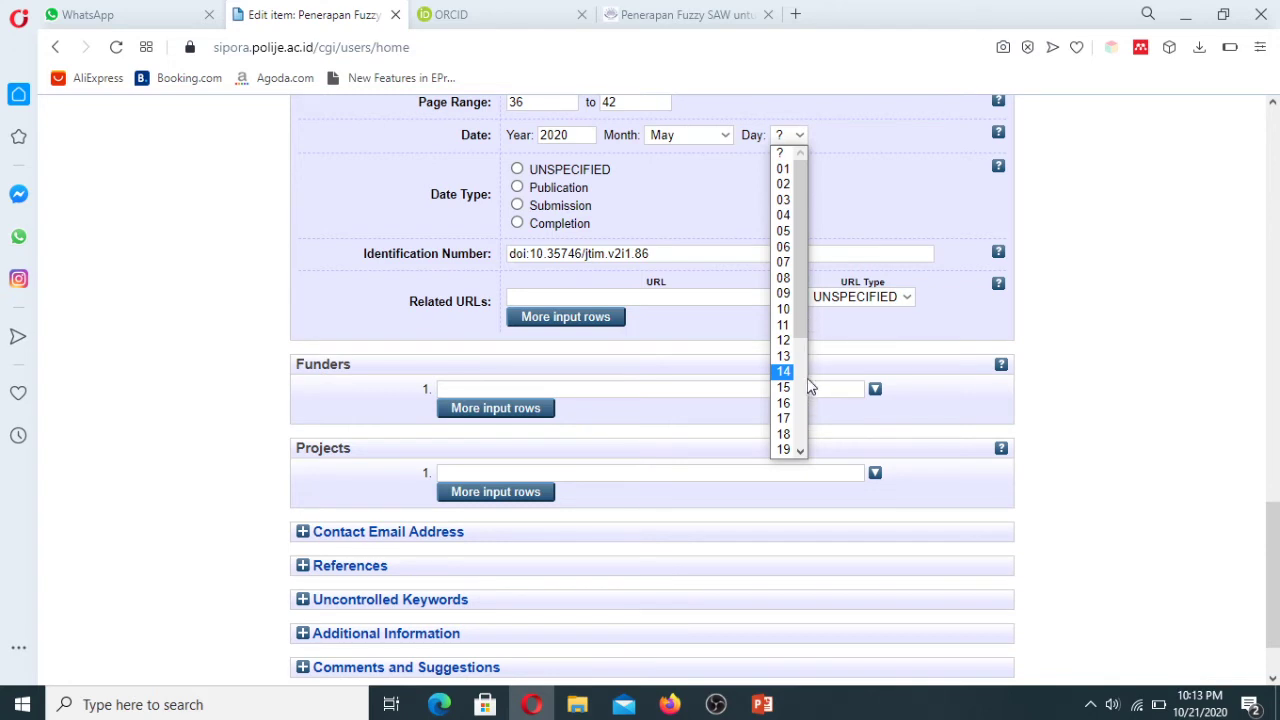
{"action": "left_click_drag", "start_coordinate": [801, 328], "coordinate": [806, 432]}
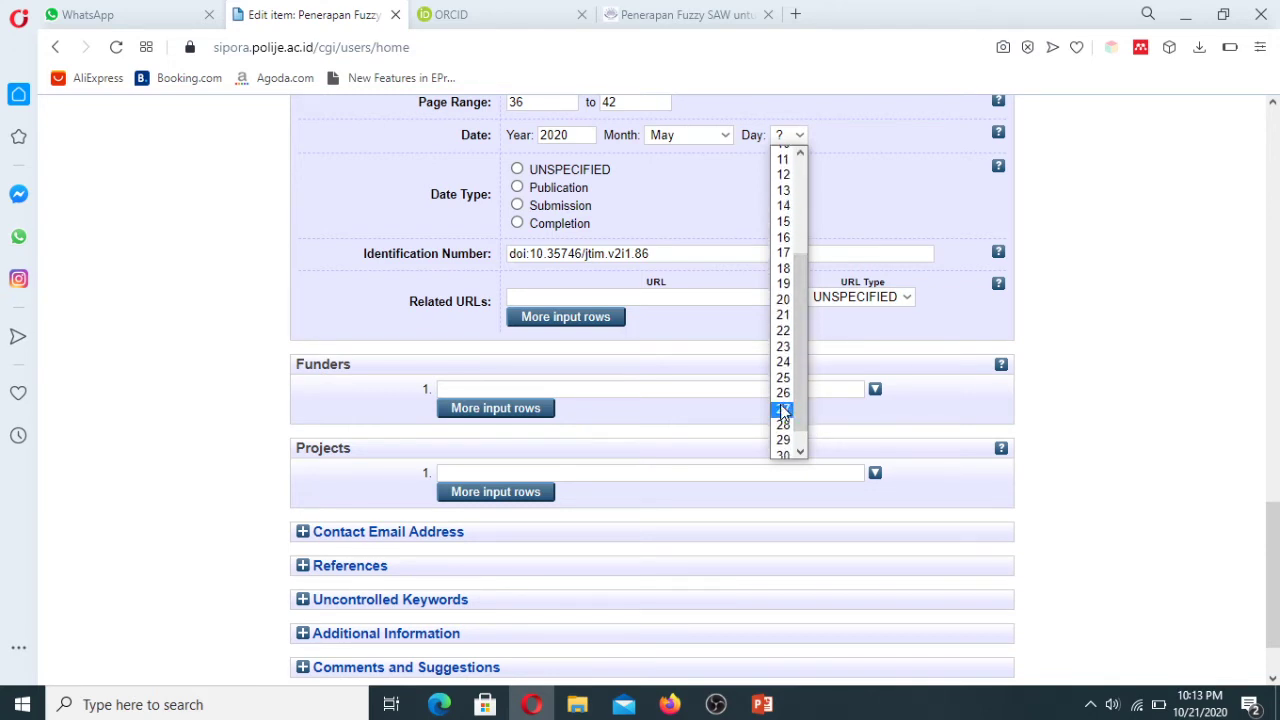
{"action": "left_click", "coordinate": [783, 411]}
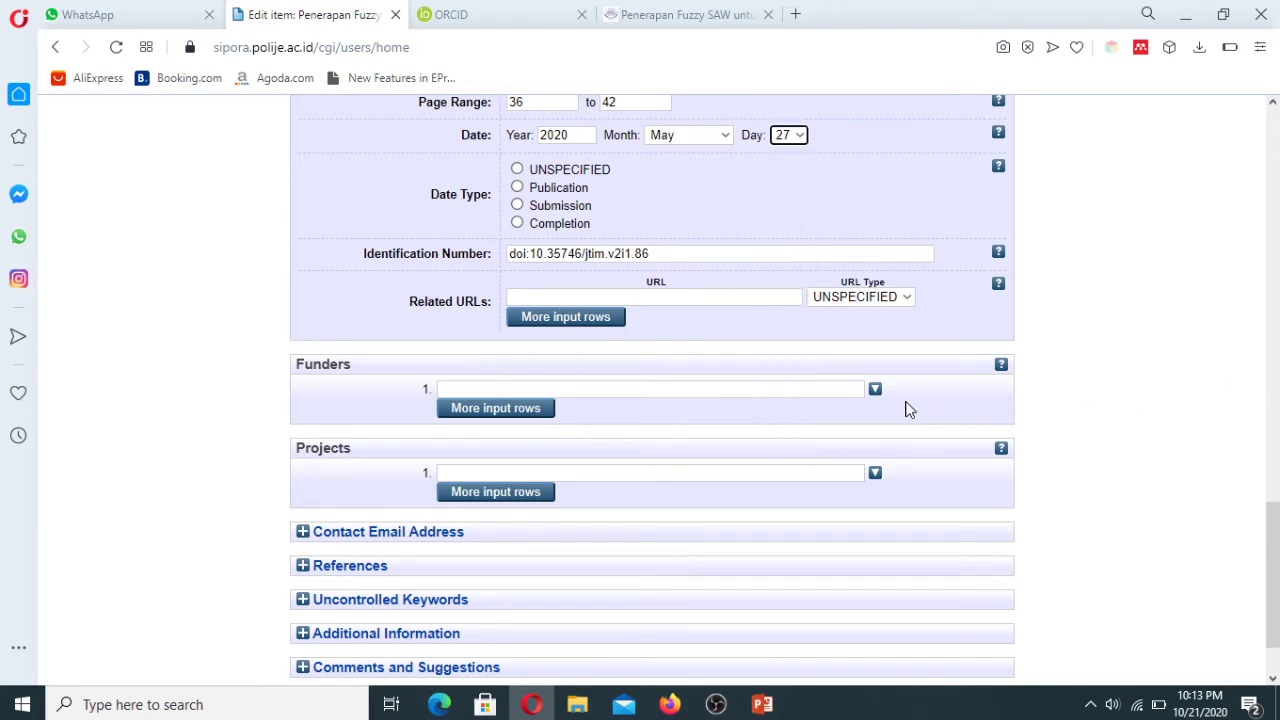
{"action": "left_click_drag", "start_coordinate": [1277, 546], "coordinate": [1277, 571]}
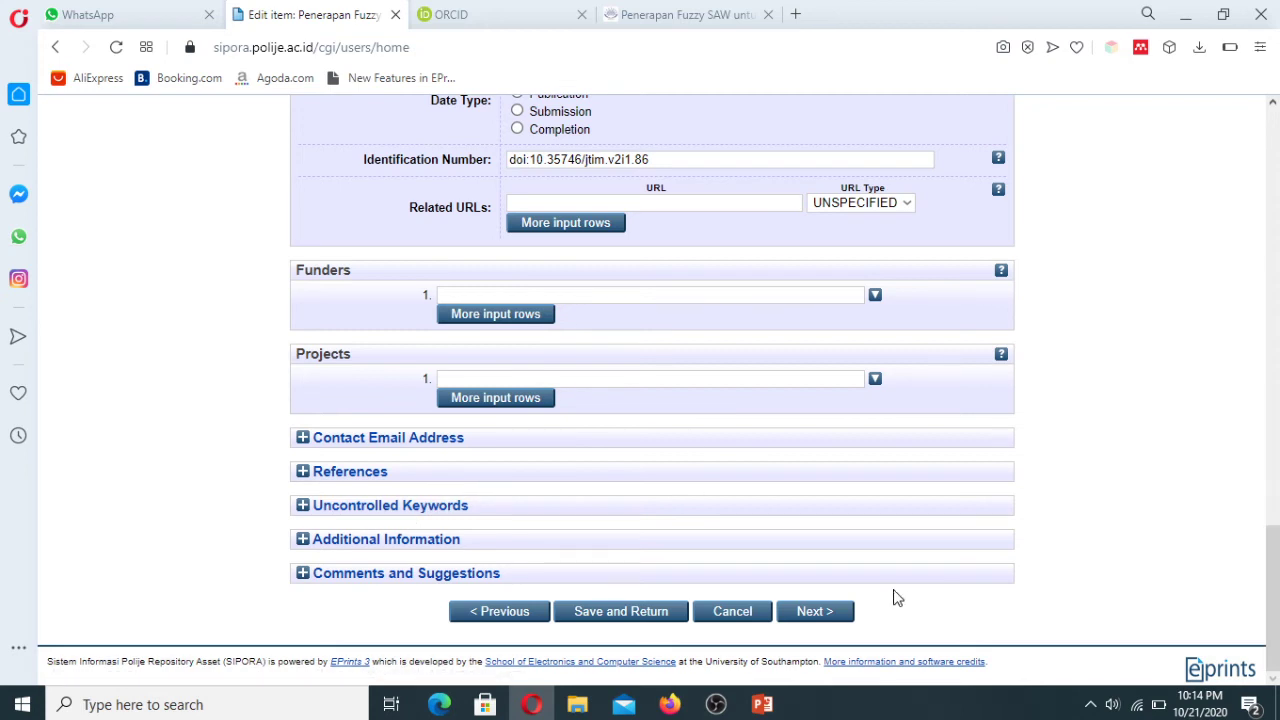
{"action": "left_click", "coordinate": [818, 618]}
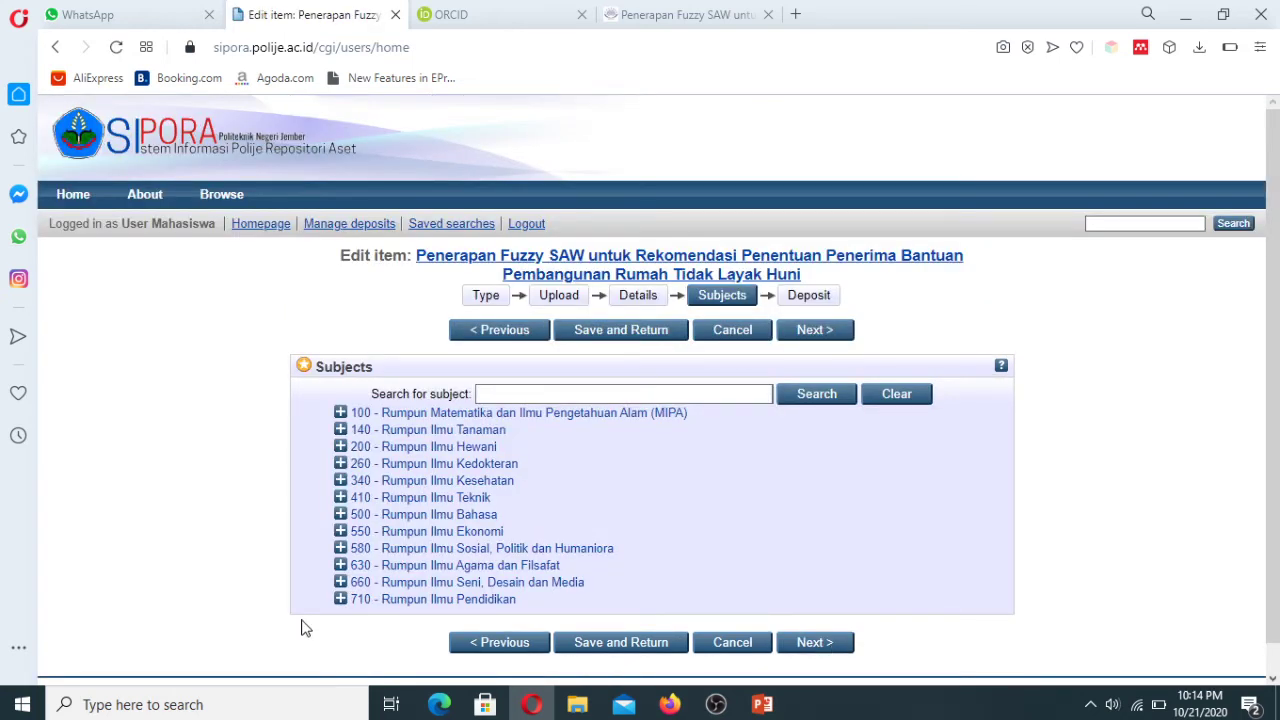
{"action": "left_click", "coordinate": [340, 481]}
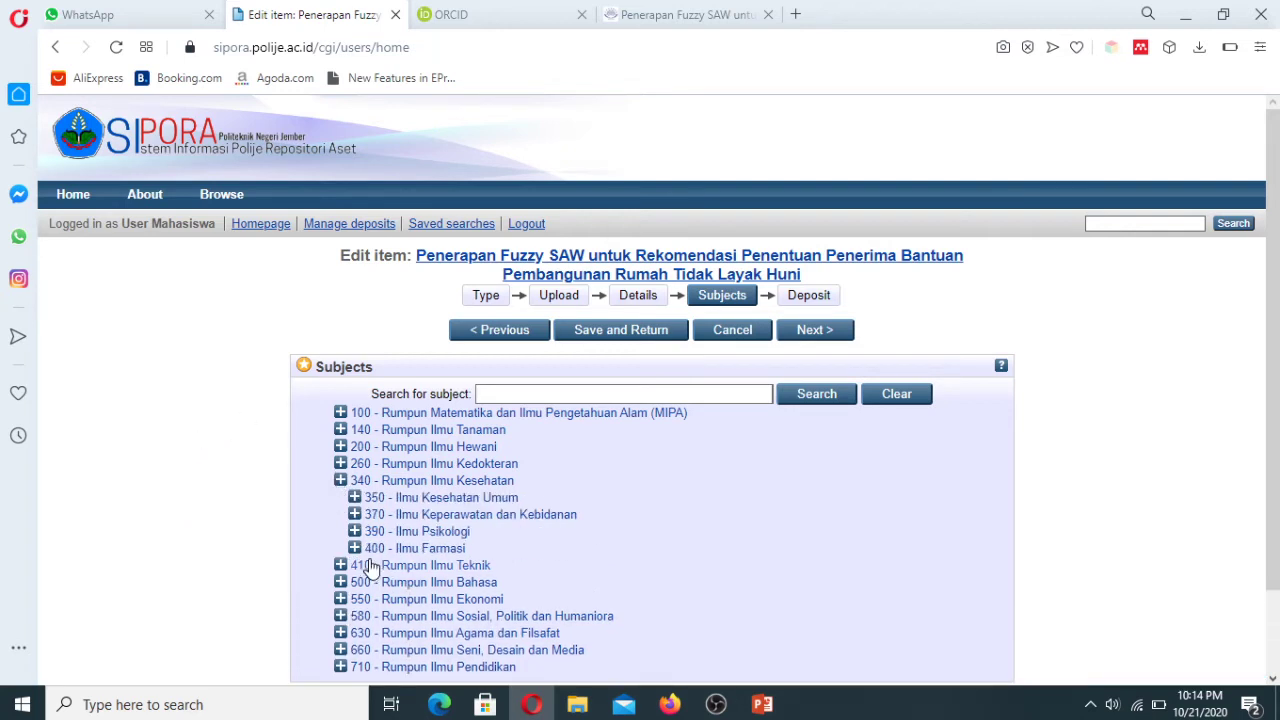
{"action": "left_click", "coordinate": [354, 497]}
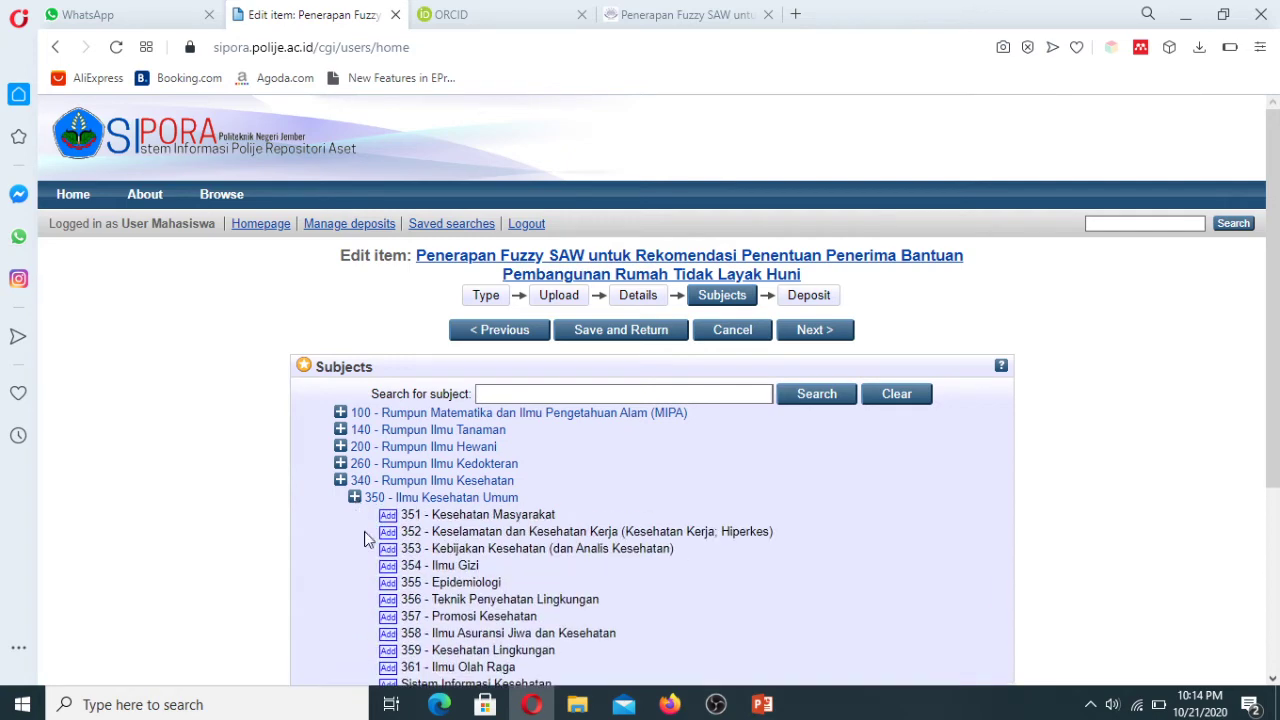
{"action": "scroll", "coordinate": [467, 484], "scroll_direction": "down", "scroll_amount": 2}
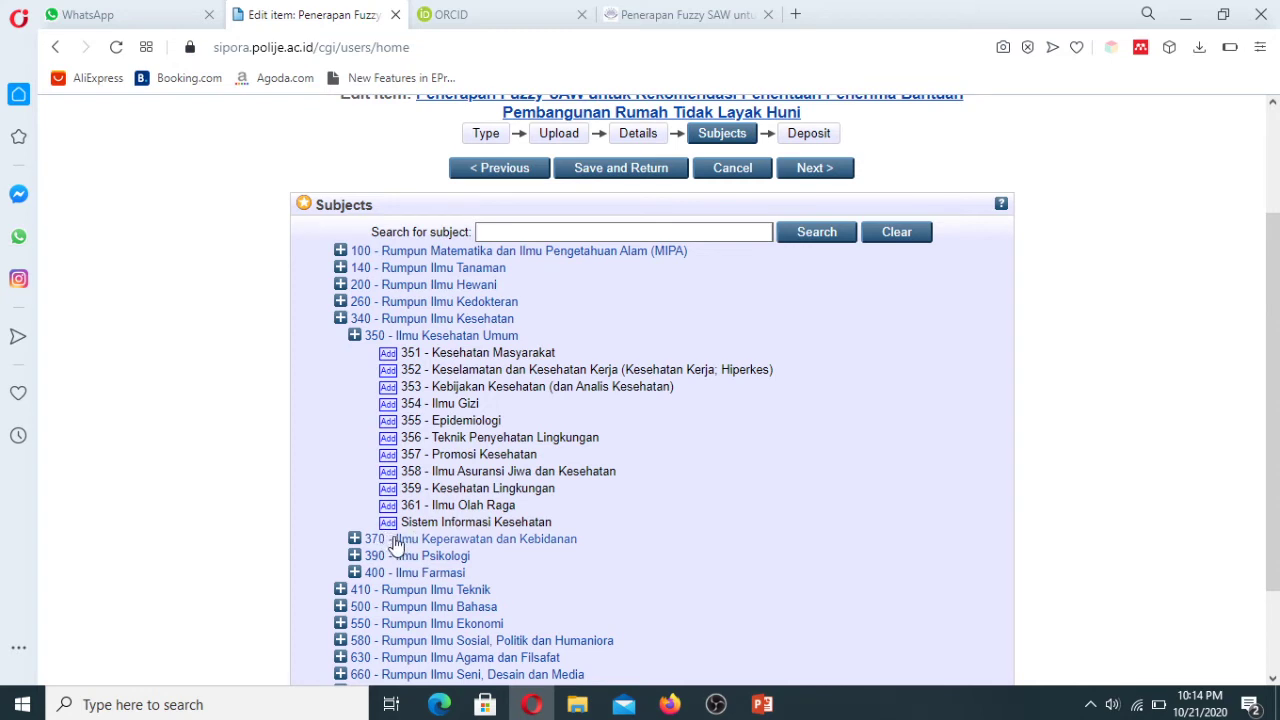
{"action": "scroll", "coordinate": [1273, 445], "scroll_direction": "up", "scroll_amount": 2}
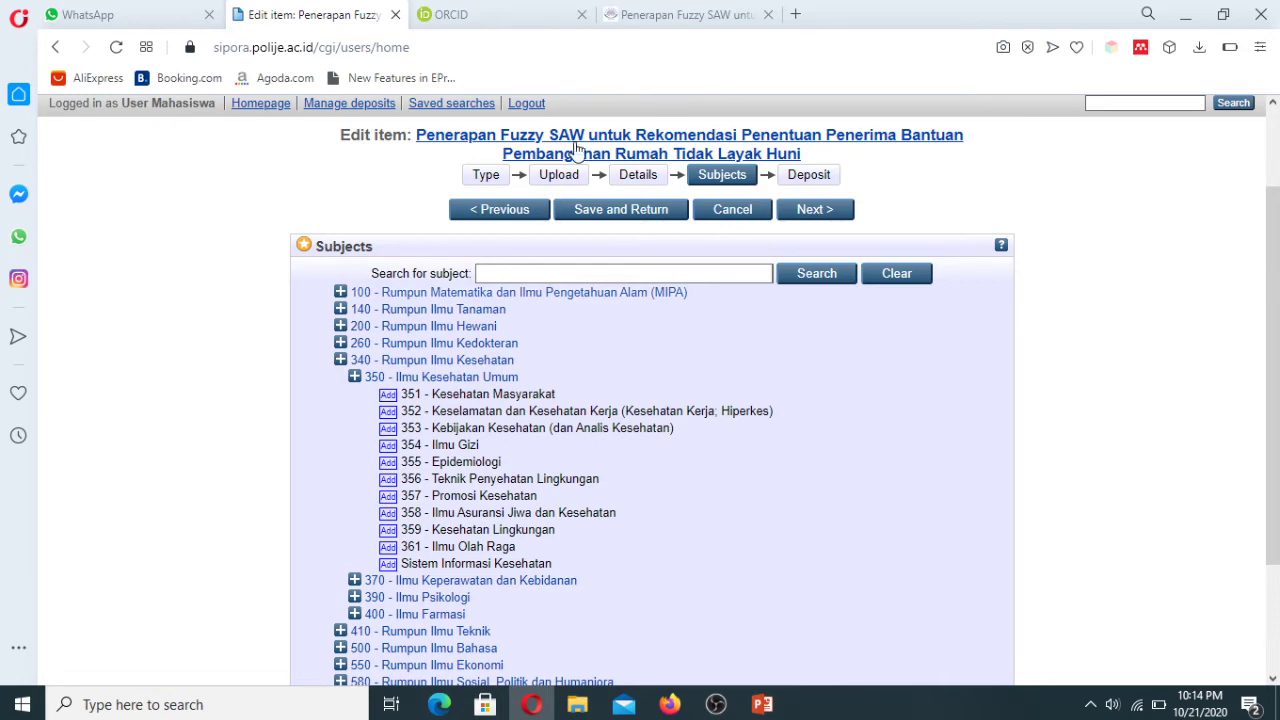
{"action": "left_click", "coordinate": [341, 360]}
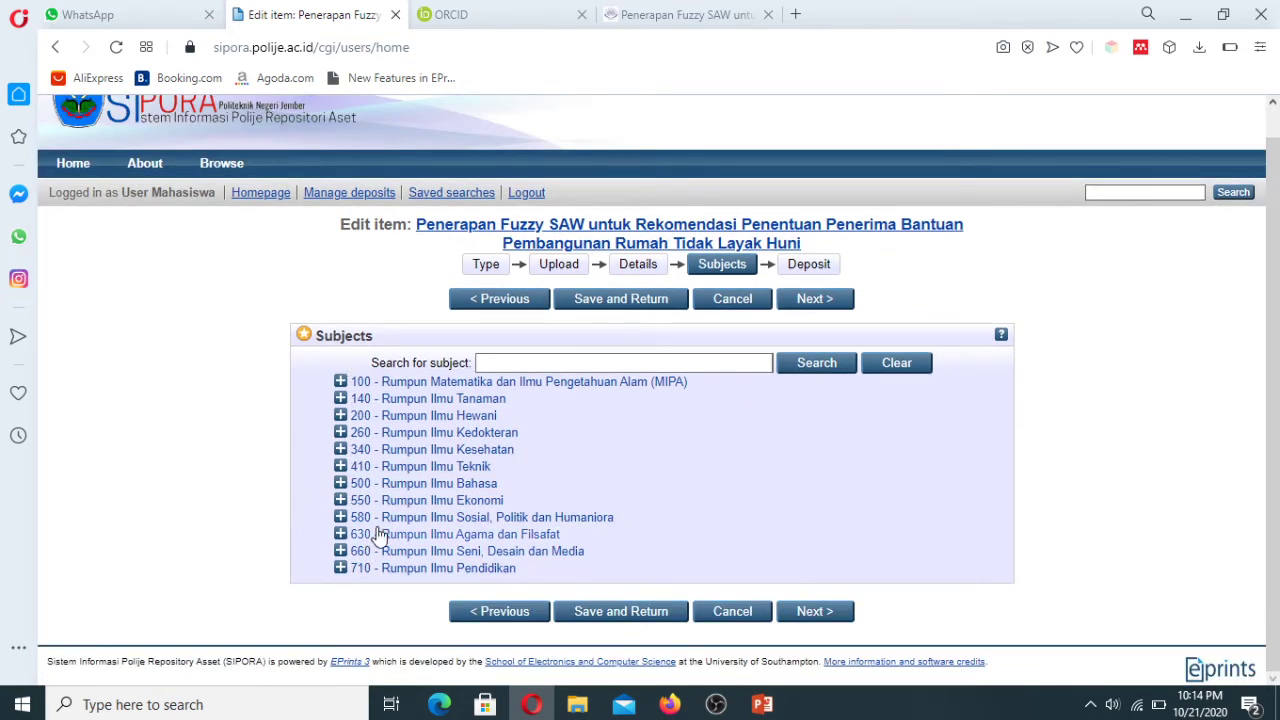
Add the subject "458 - Teknik Informatika" from "450 - Teknik Elektro dan Informatika" under "410 - Rumpun Ilmu Teknik" and continue to the Deposit stage.
{"action": "left_click", "coordinate": [341, 466]}
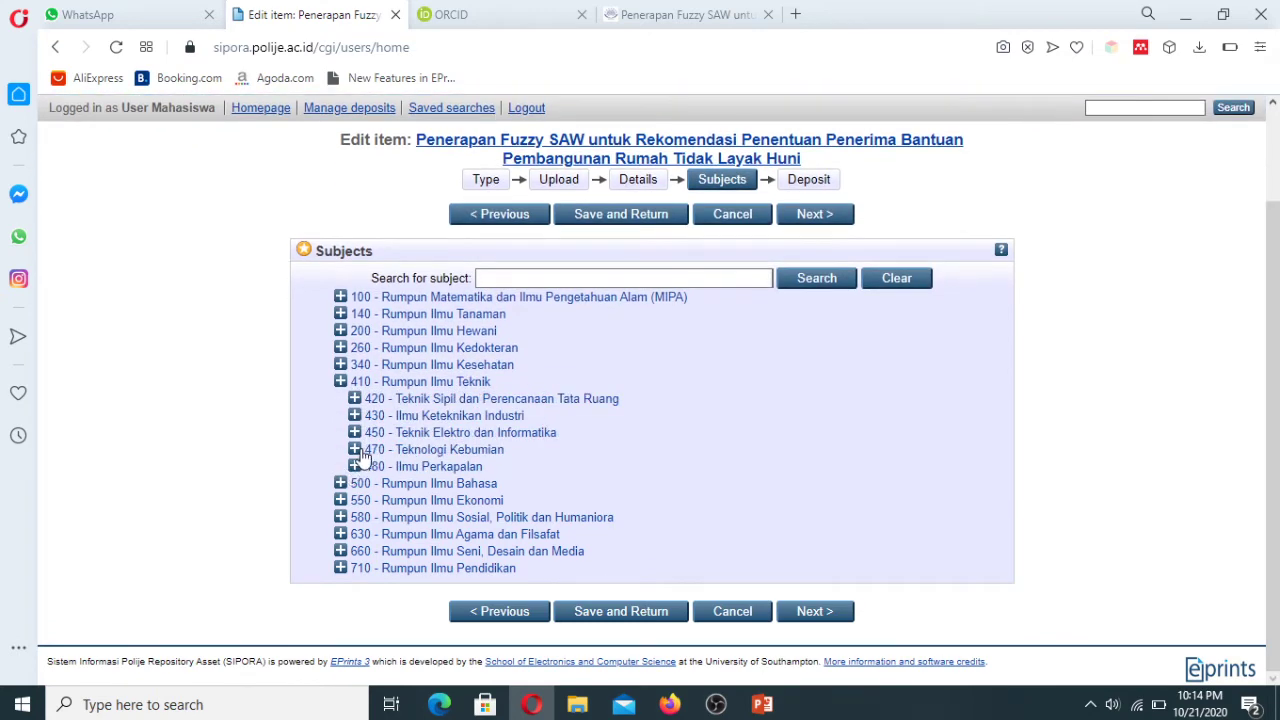
{"action": "left_click", "coordinate": [354, 432]}
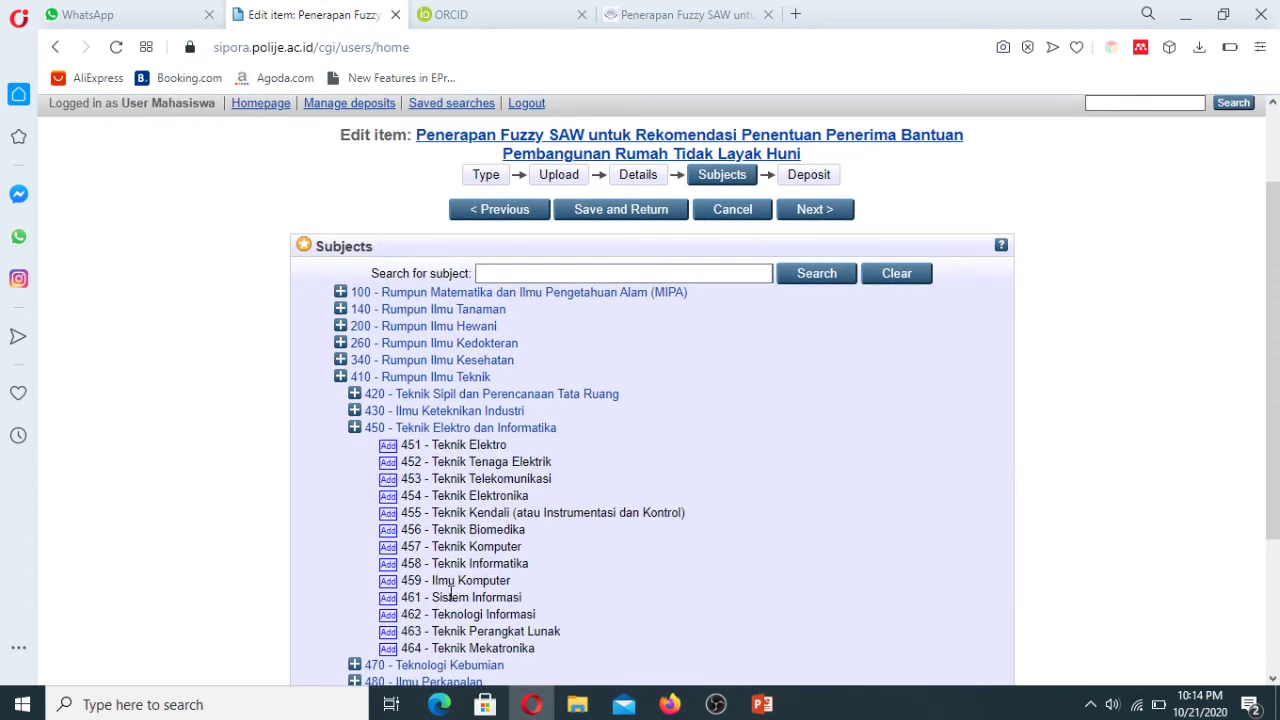
{"action": "left_click", "coordinate": [388, 564]}
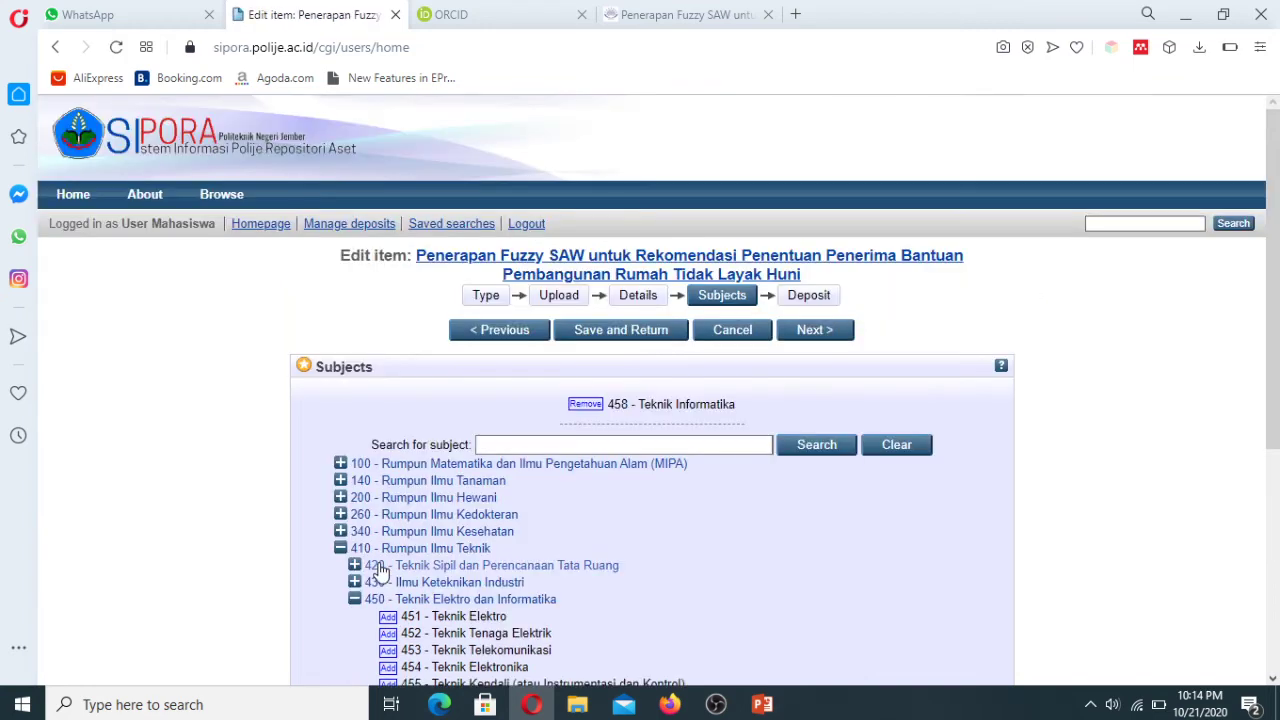
{"action": "left_click", "coordinate": [818, 336]}
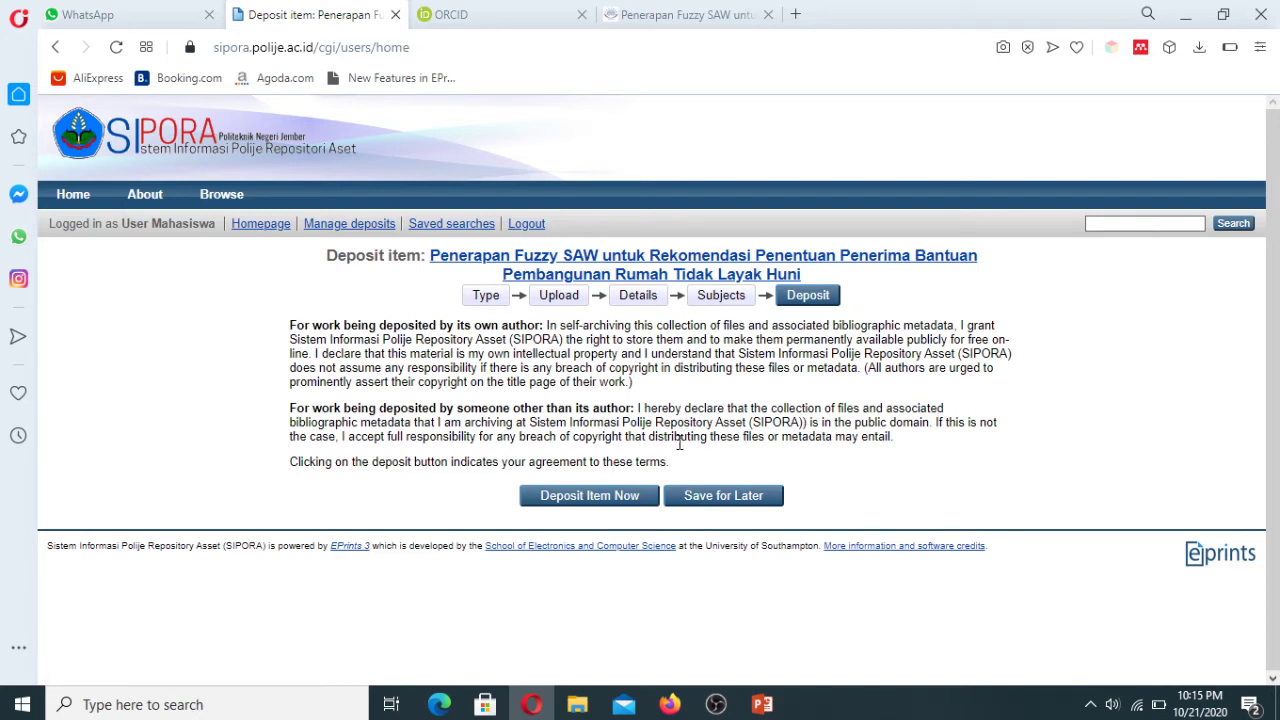
Recheck the item's Details stage, return to the Deposit stage and deposit the item.
{"action": "left_click", "coordinate": [643, 296]}
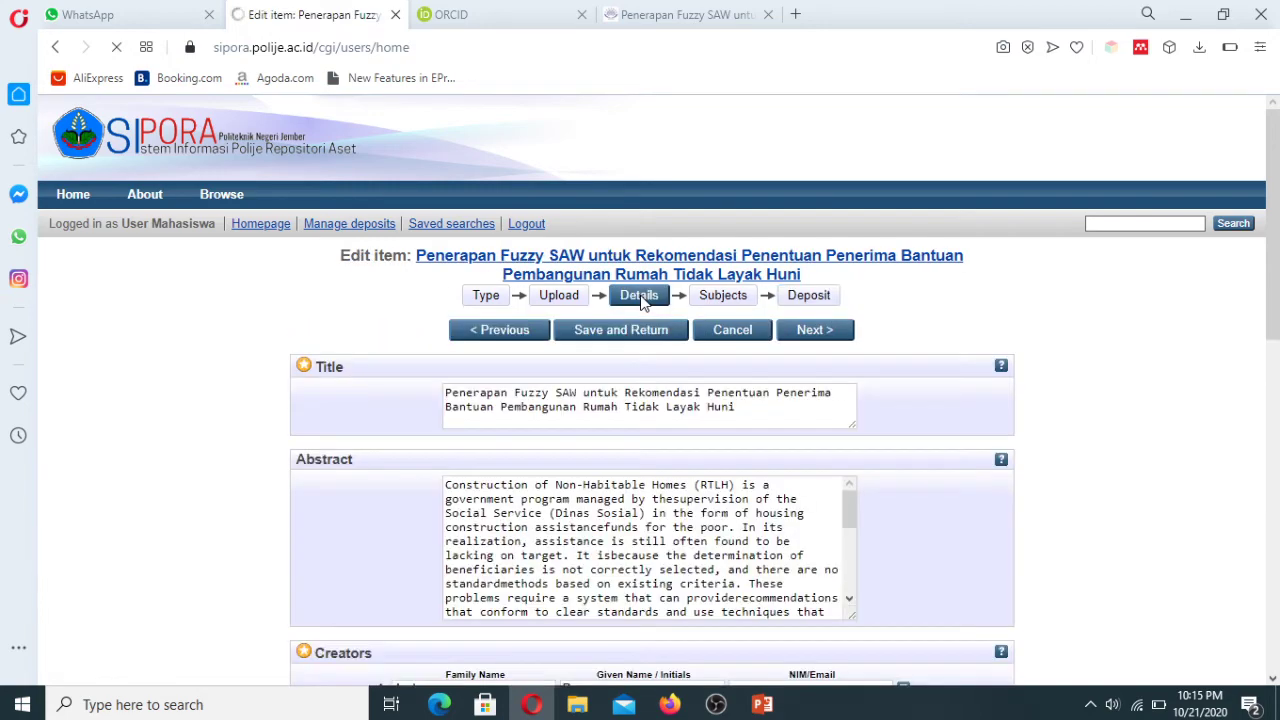
{"action": "left_click_drag", "start_coordinate": [1277, 266], "coordinate": [1276, 235]}
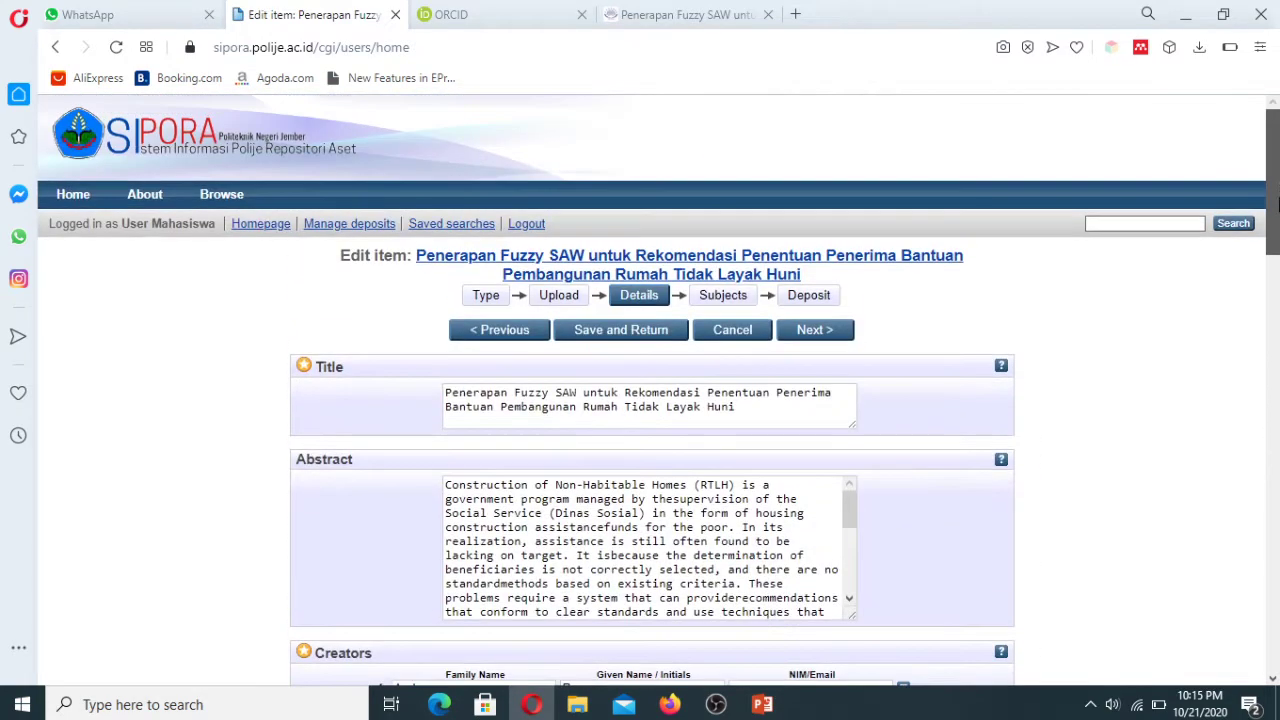
{"action": "left_click", "coordinate": [816, 296]}
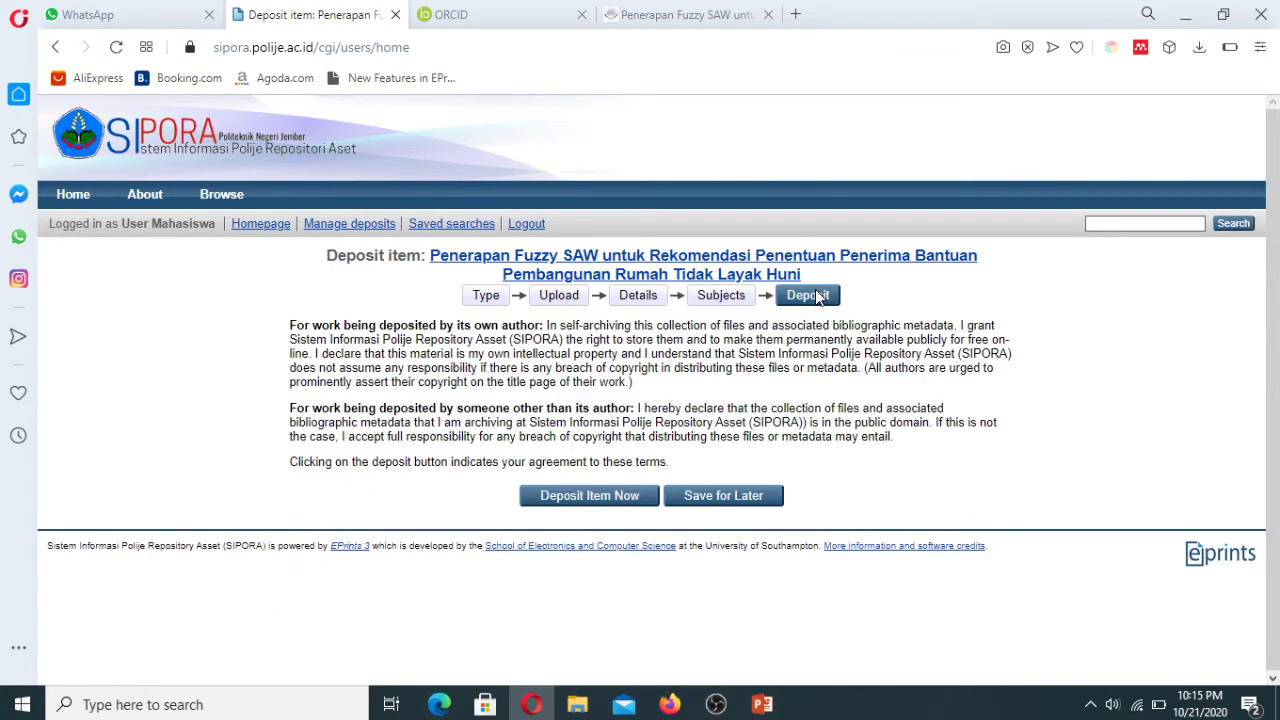
{"action": "left_click", "coordinate": [600, 501]}
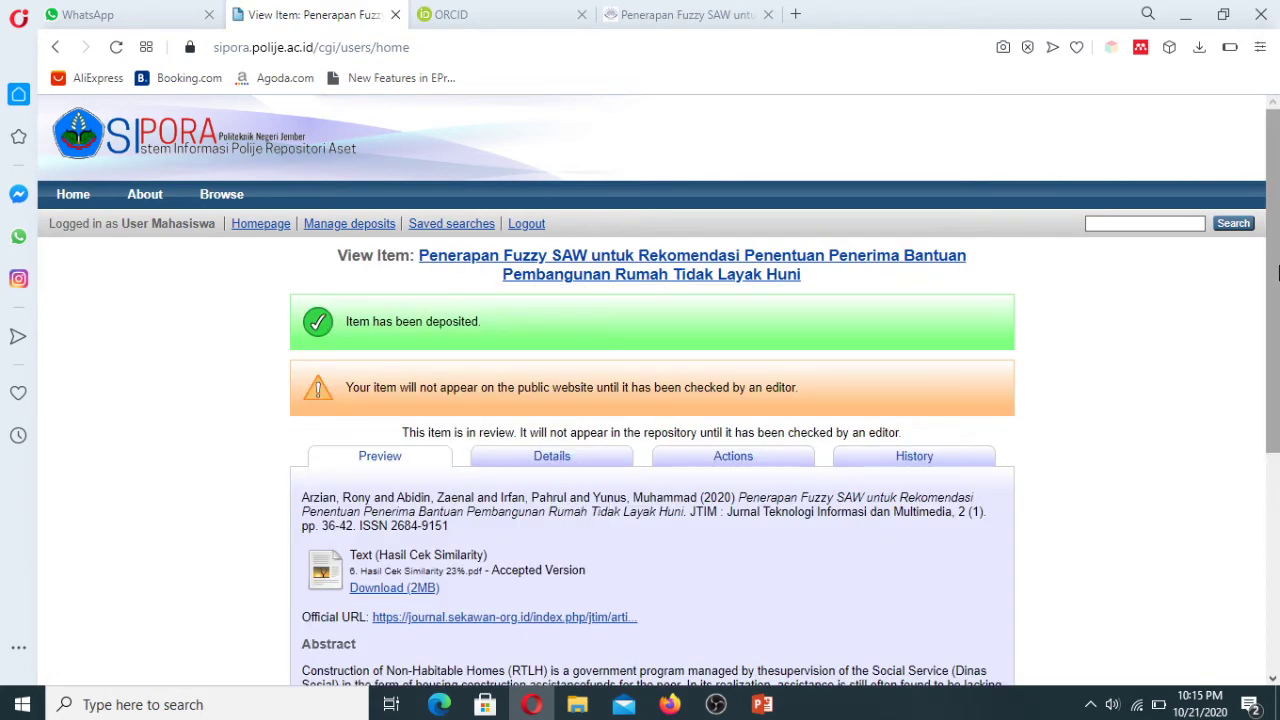
Examine the deposited item's preview and its detailed metadata, and return to the preview.
{"action": "left_click_drag", "start_coordinate": [1274, 286], "coordinate": [1277, 344]}
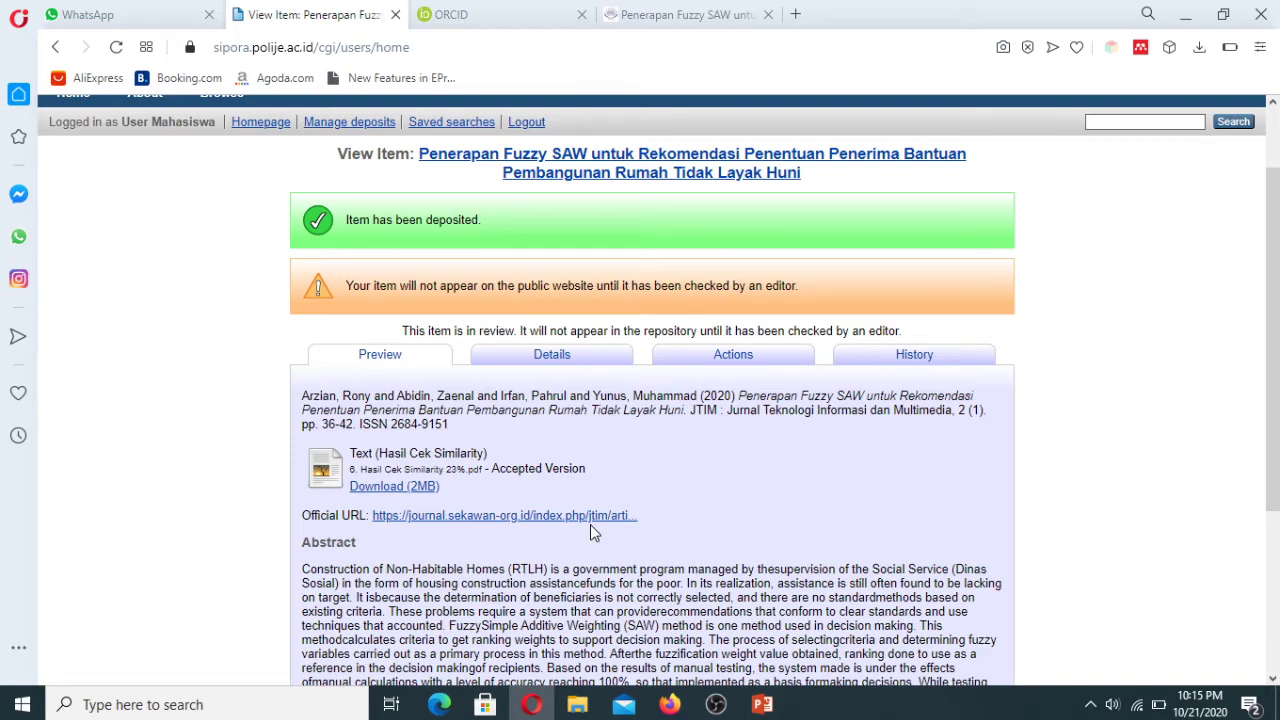
{"action": "left_click", "coordinate": [546, 364]}
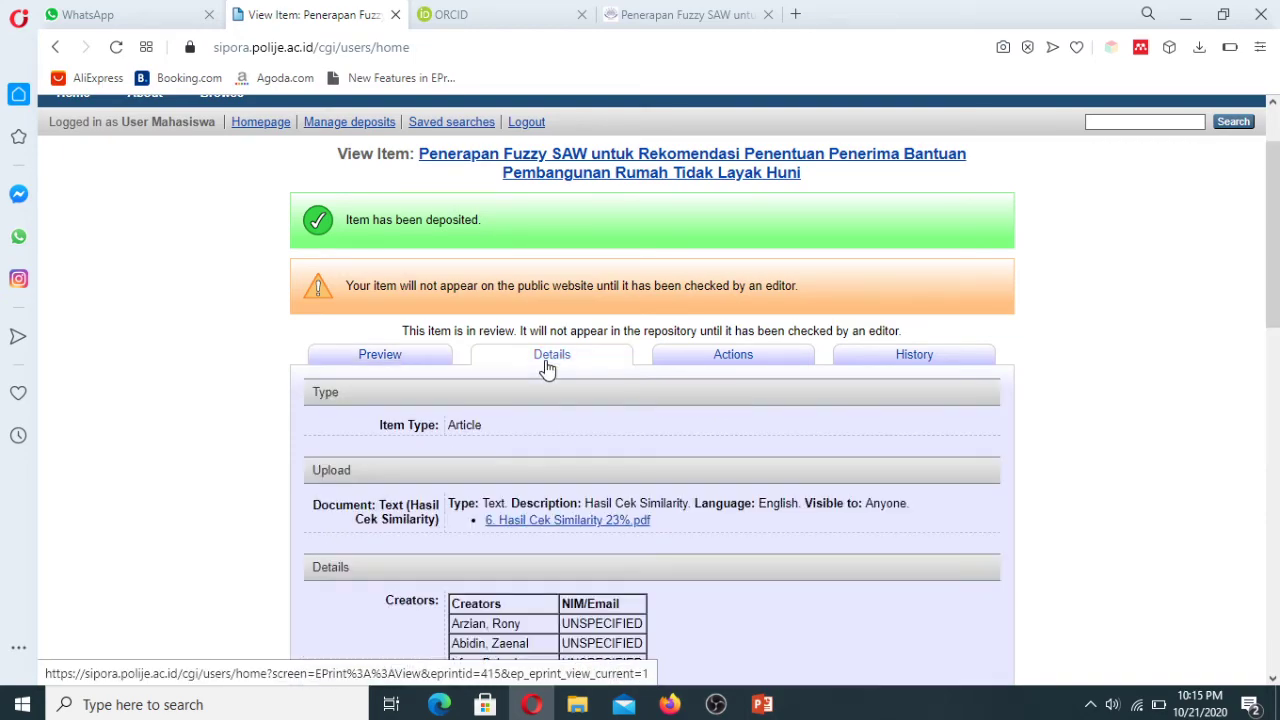
{"action": "left_click_drag", "start_coordinate": [1275, 297], "coordinate": [1278, 200]}
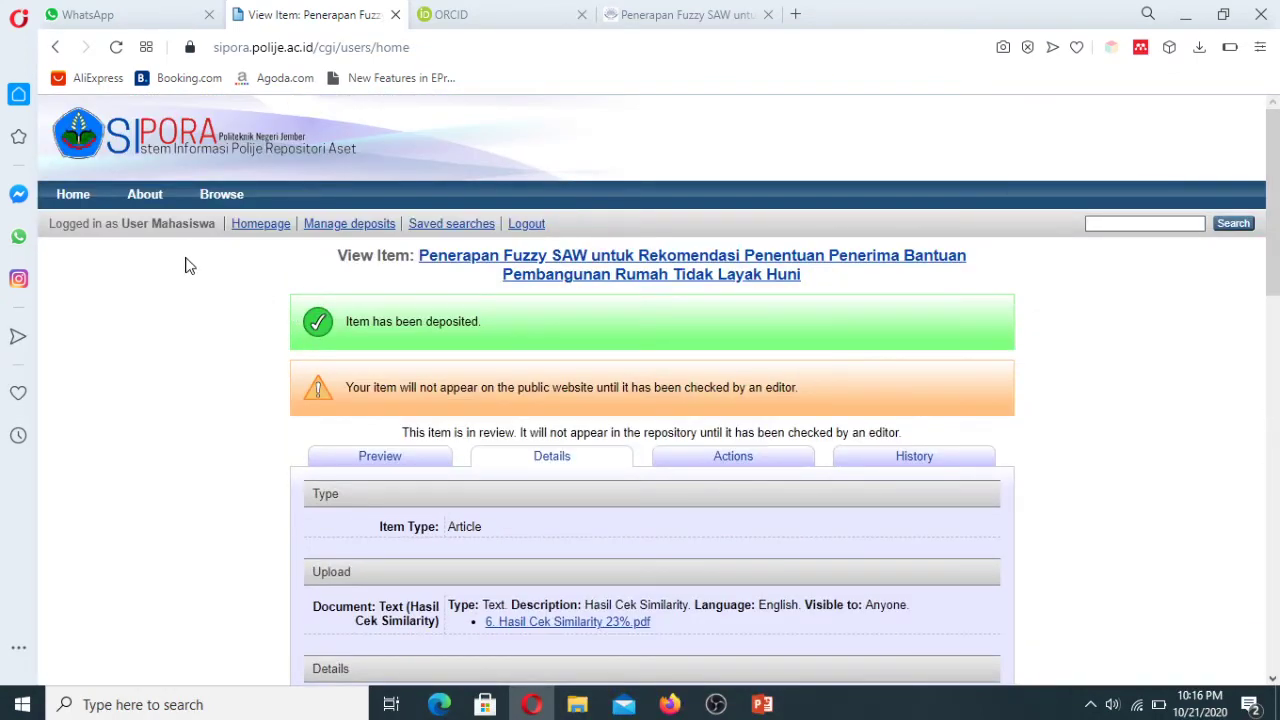
{"action": "left_click", "coordinate": [400, 462]}
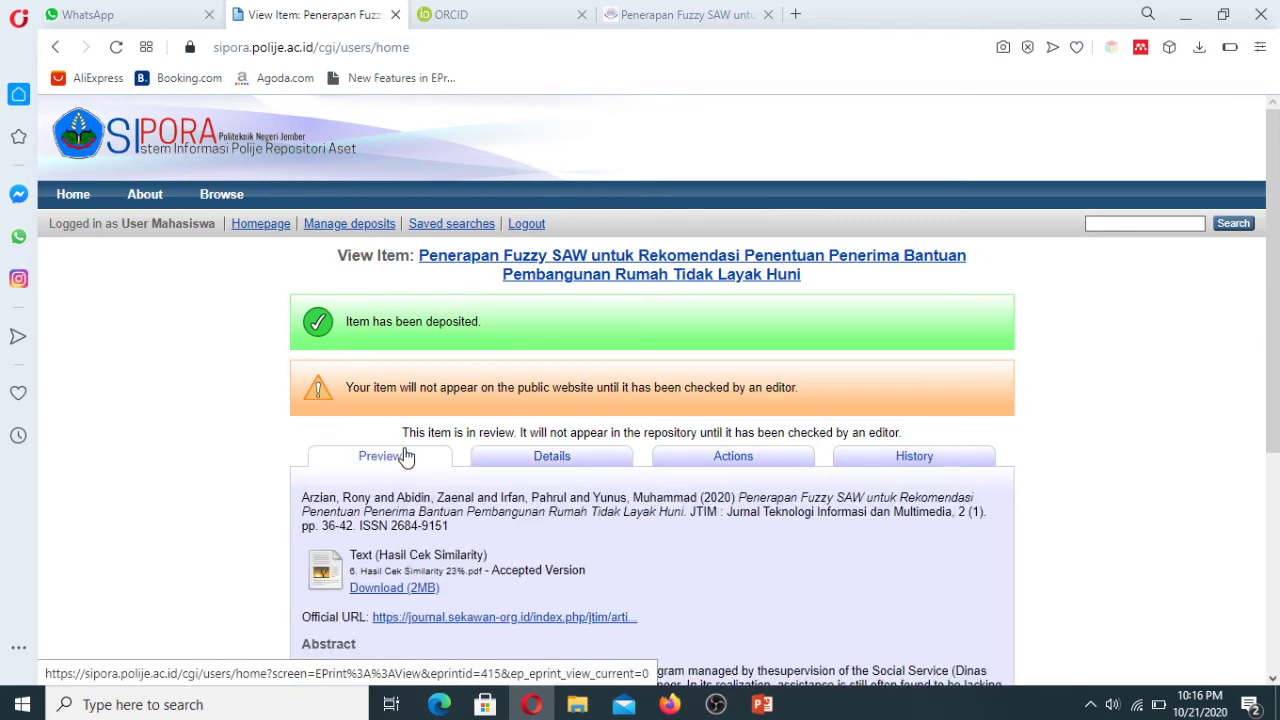
Go back to the list of managed deposits and start an import of items from BibTeX with the paste-data form.
{"action": "left_click", "coordinate": [336, 228]}
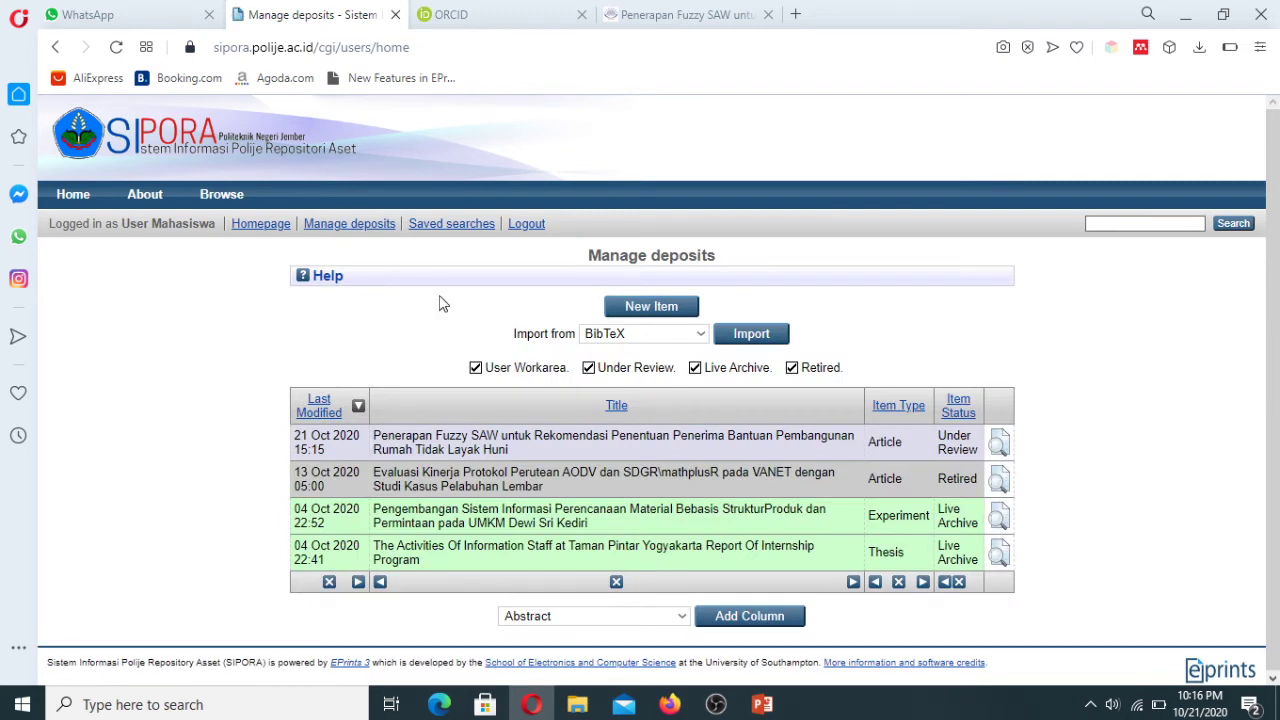
{"action": "left_click", "coordinate": [754, 340]}
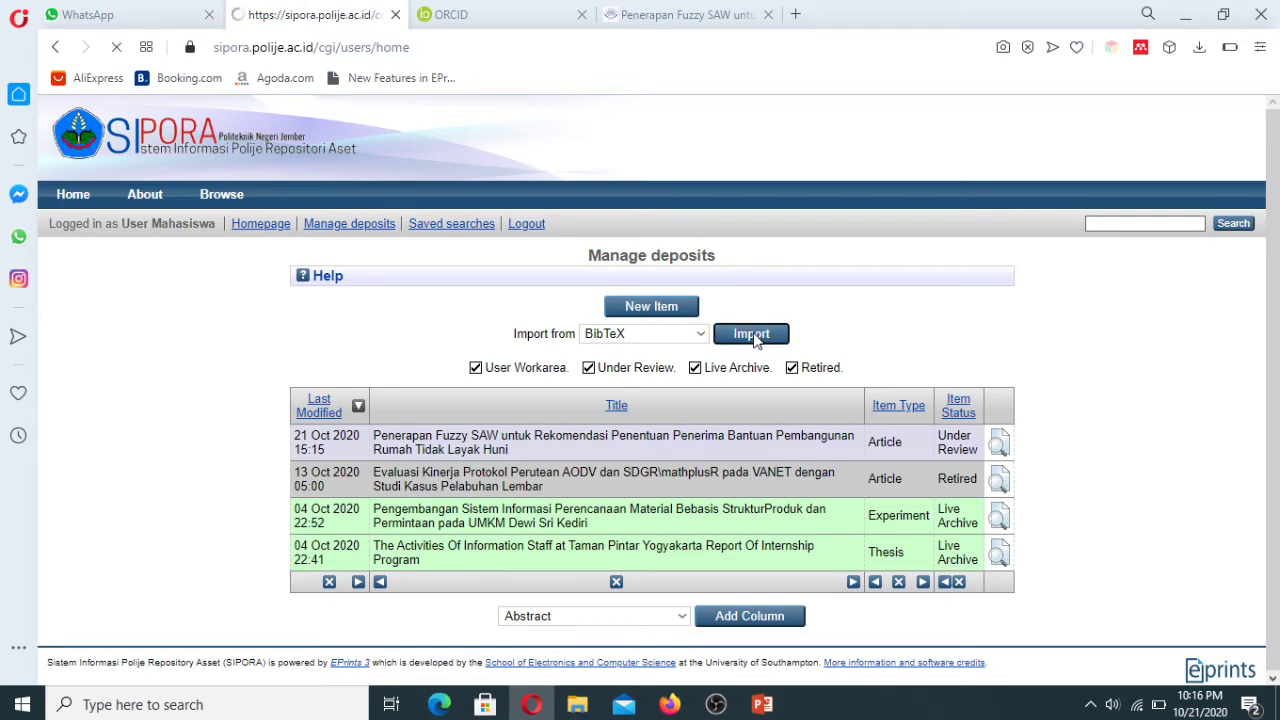
{"action": "left_click", "coordinate": [568, 359]}
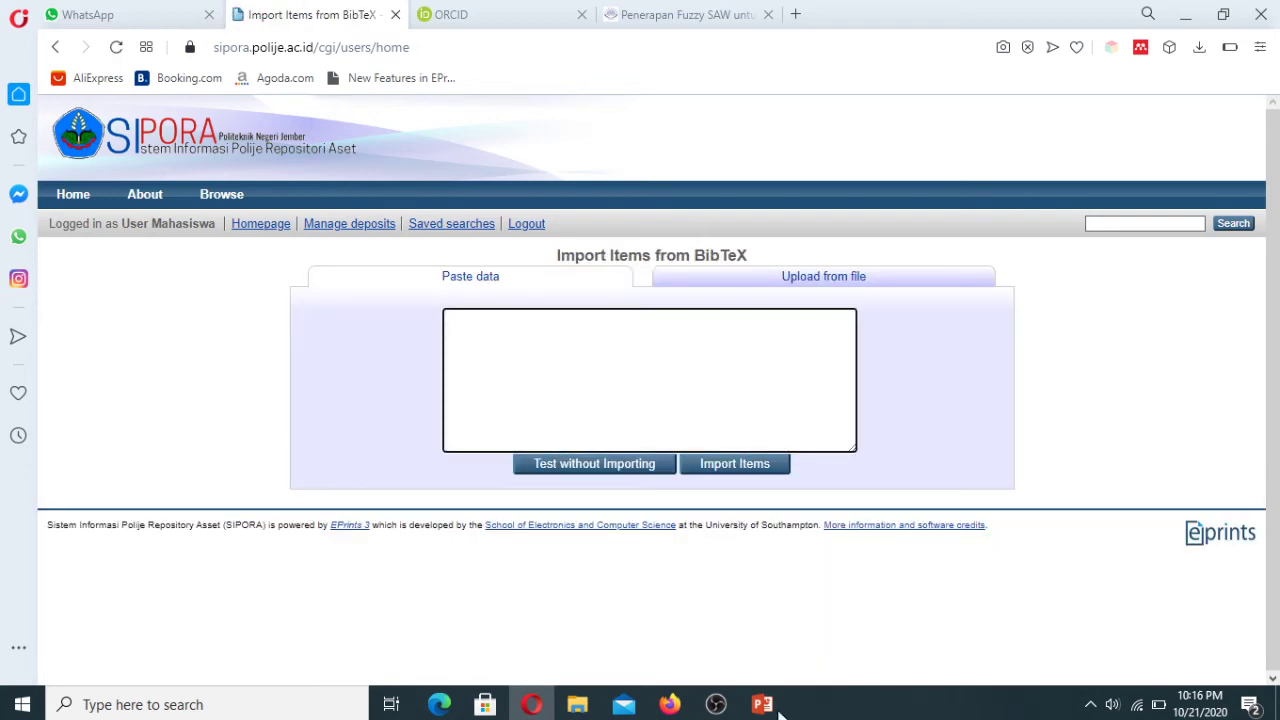
Look over the ORCID works list and search the web in a new browser tab for "scholar", the author's surname and "fuzzy".
{"action": "left_click", "coordinate": [512, 9]}
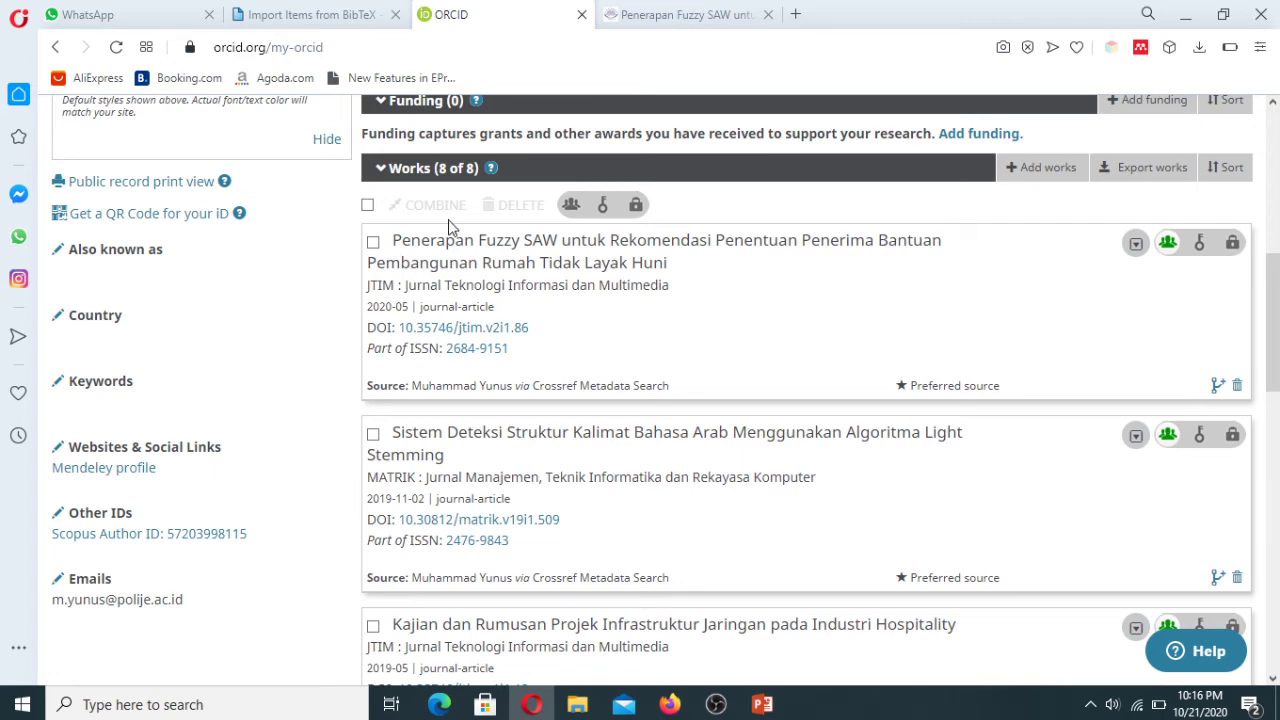
{"action": "mouse_move", "coordinate": [1274, 317]}
{"action": "left_mouse_down"}
{"action": "mouse_move", "coordinate": [1274, 349]}
{"action": "mouse_move", "coordinate": [1274, 297]}
{"action": "left_mouse_up"}
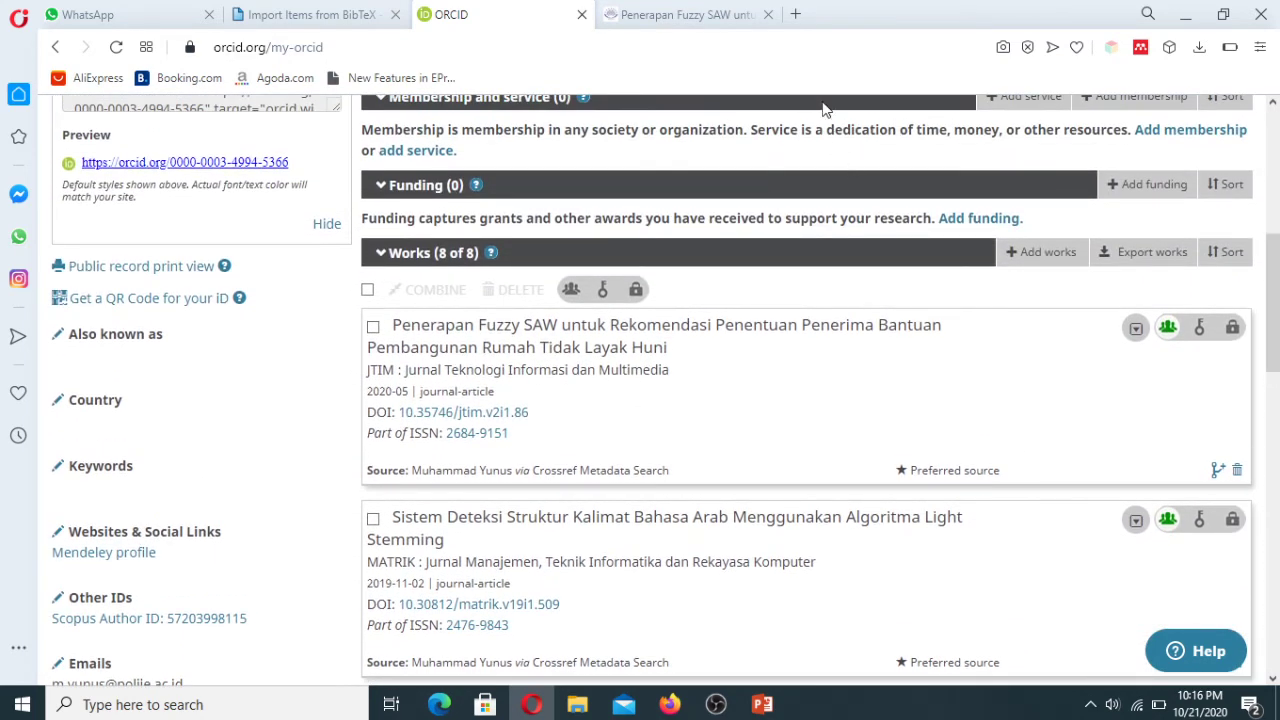
{"action": "left_click", "coordinate": [797, 17]}
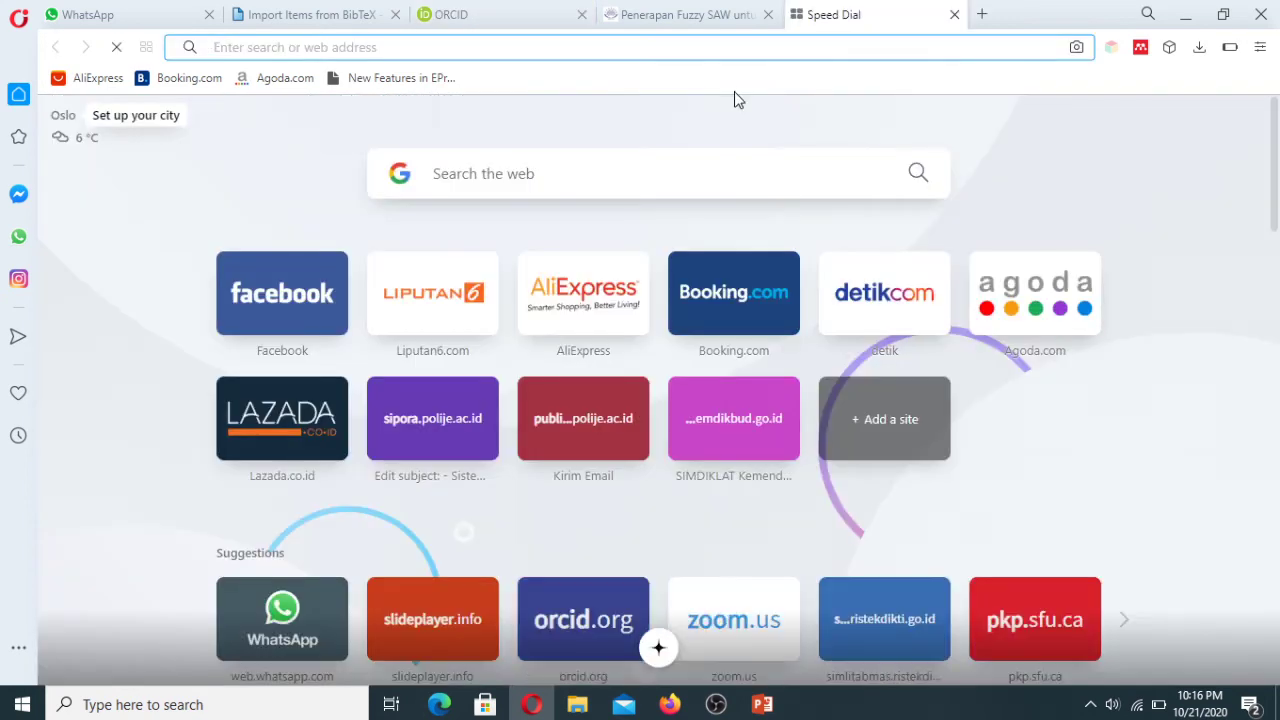
{"action": "type", "text": "schol"}
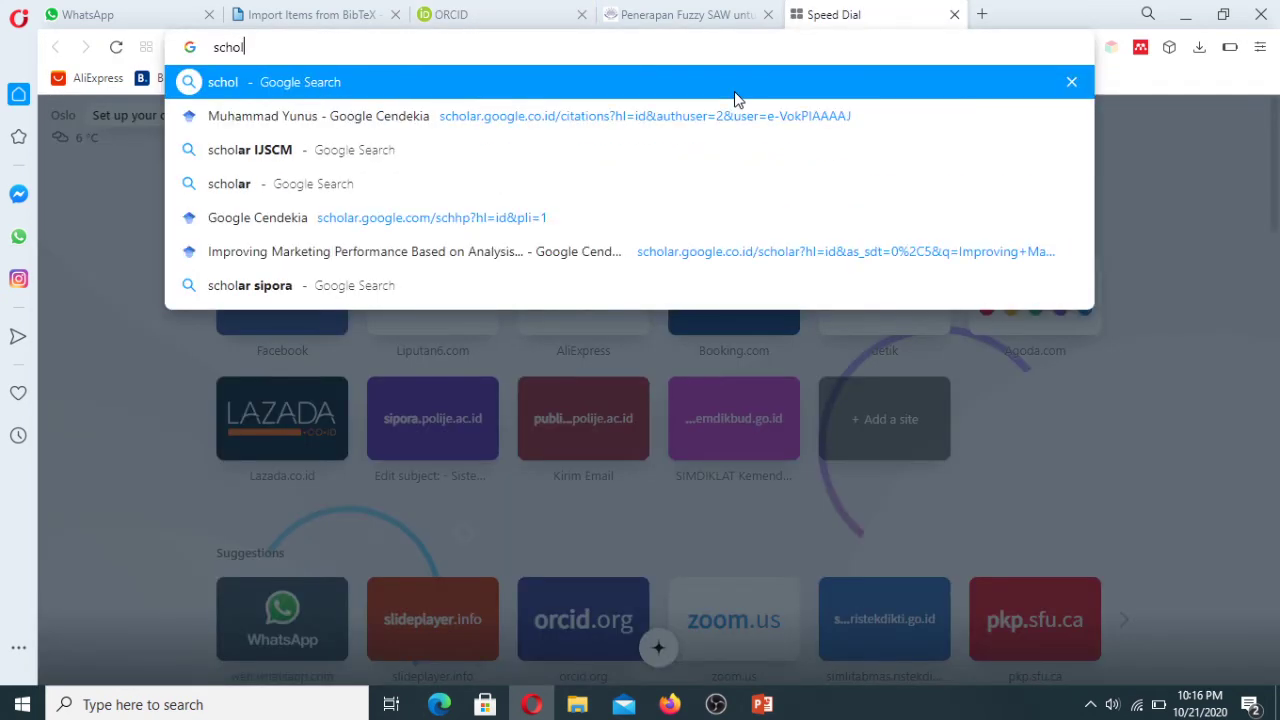
{"action": "type", "text": "ar yunu"}
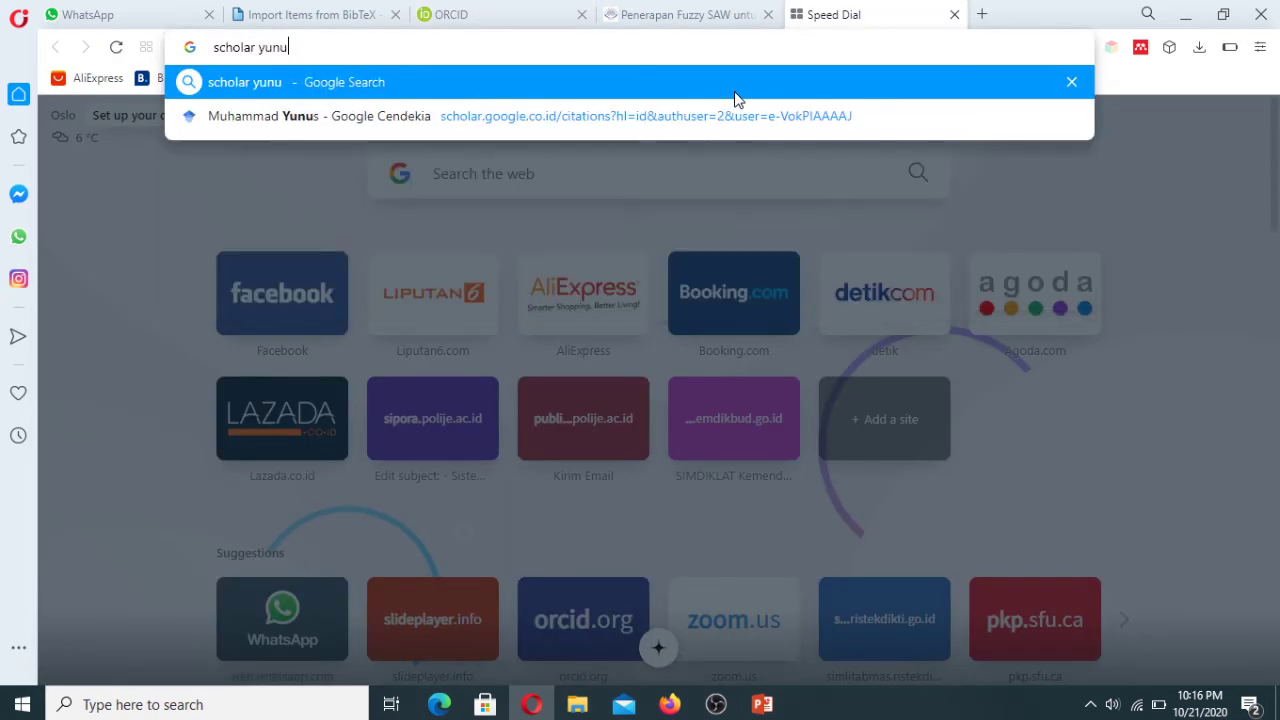
{"action": "type", "text": "s fuzzy"}
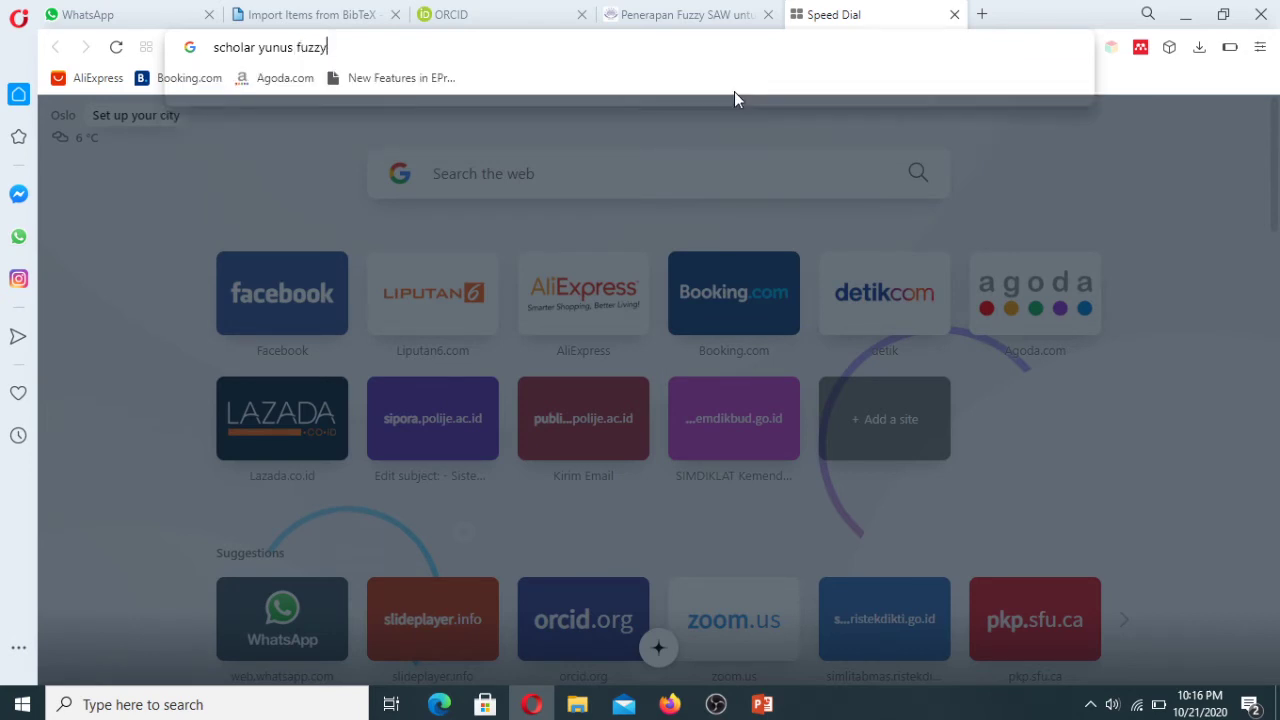
{"action": "key", "text": "Return"}
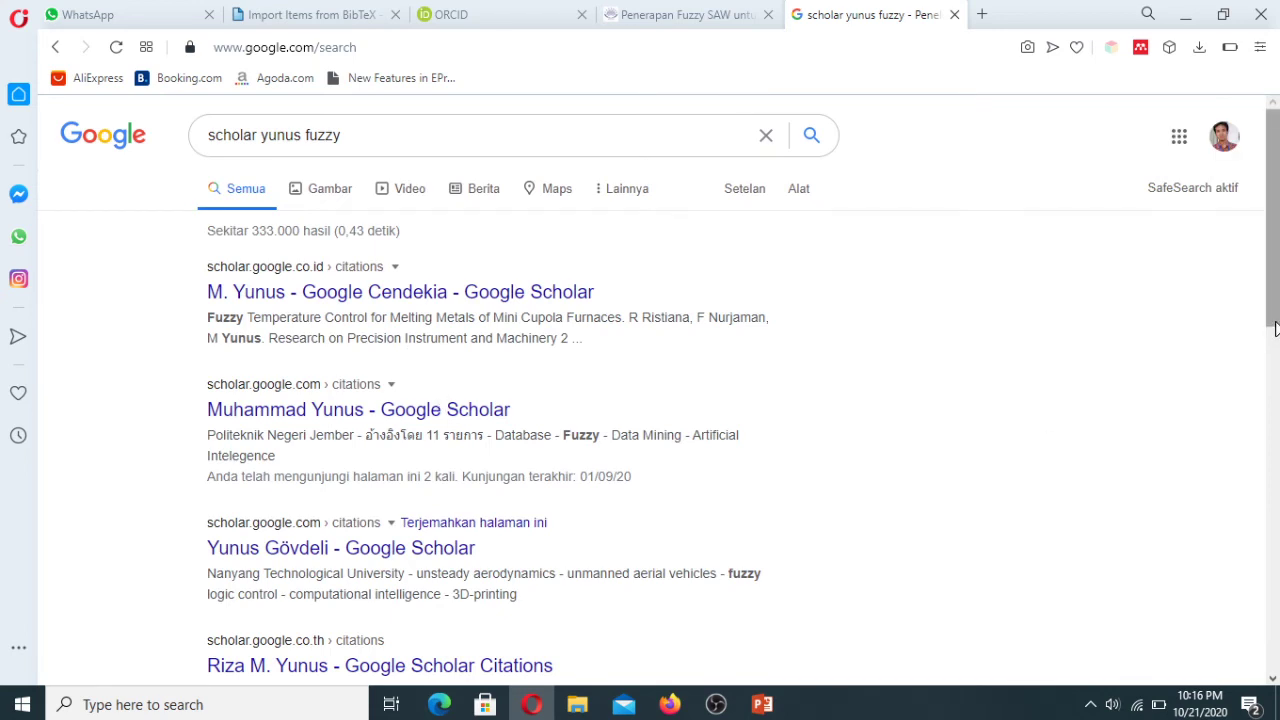
Open the Politeknik Negeri Jember author's Google Scholar profile from the search results, and return to the results.
{"action": "scroll", "coordinate": [1273, 309], "scroll_direction": "down", "scroll_amount": 1}
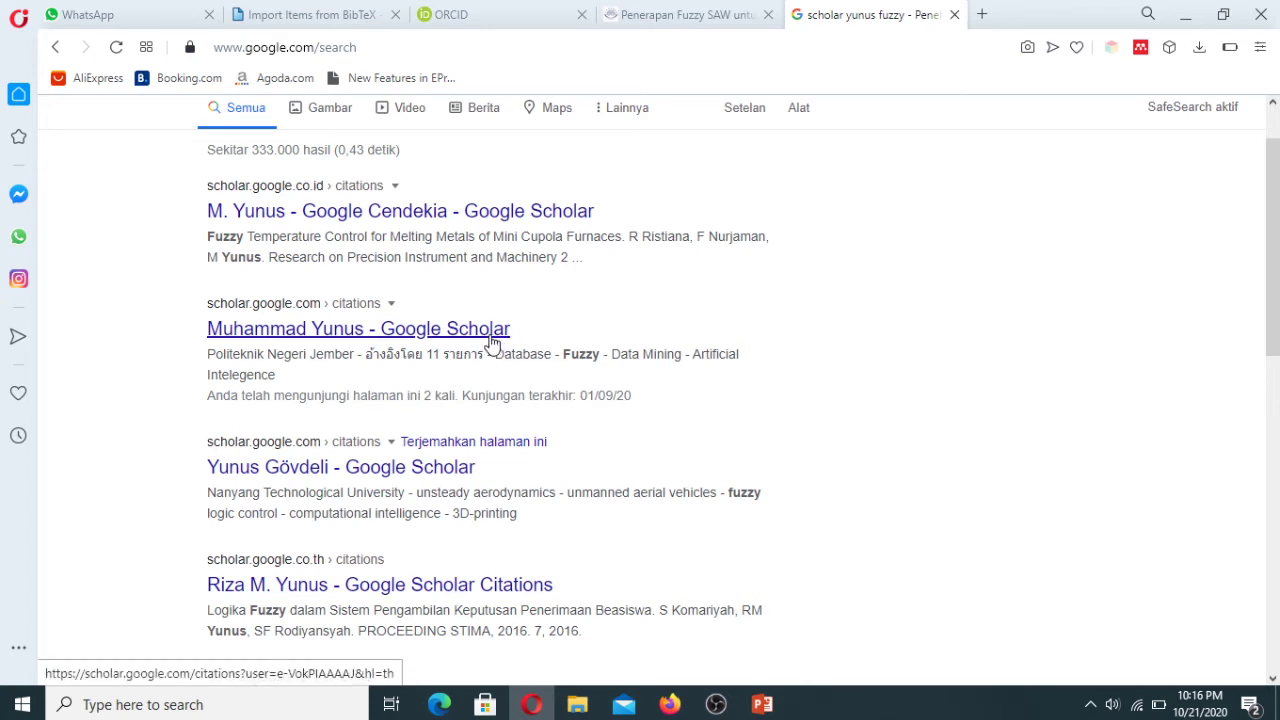
{"action": "left_click", "coordinate": [373, 49]}
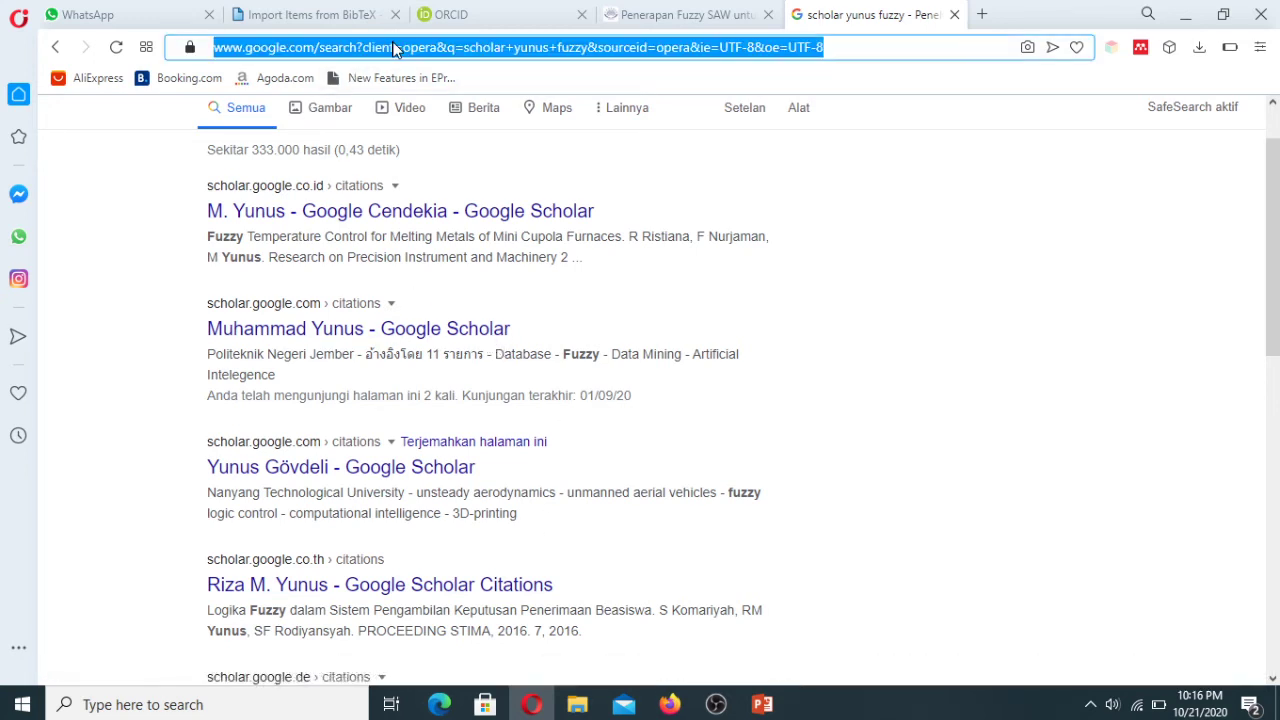
{"action": "key", "text": "Return"}
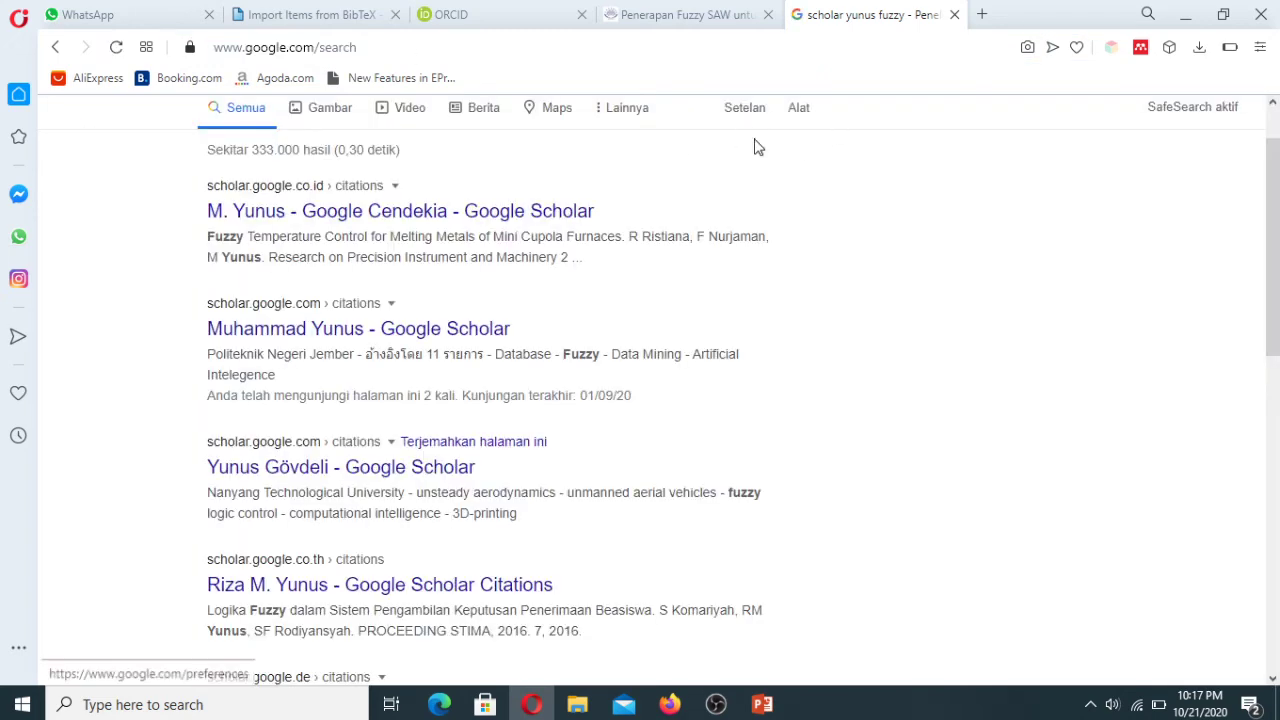
{"action": "left_click_drag", "start_coordinate": [1272, 234], "coordinate": [1272, 232]}
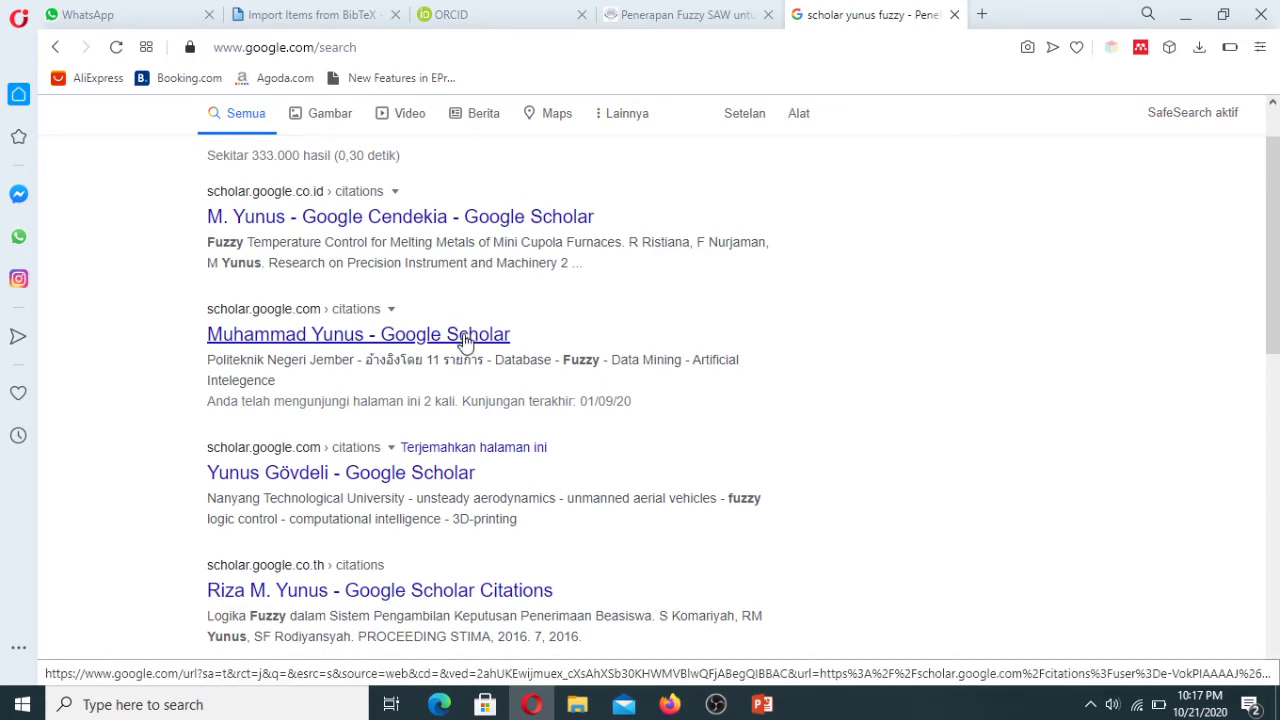
{"action": "left_click", "coordinate": [463, 336]}
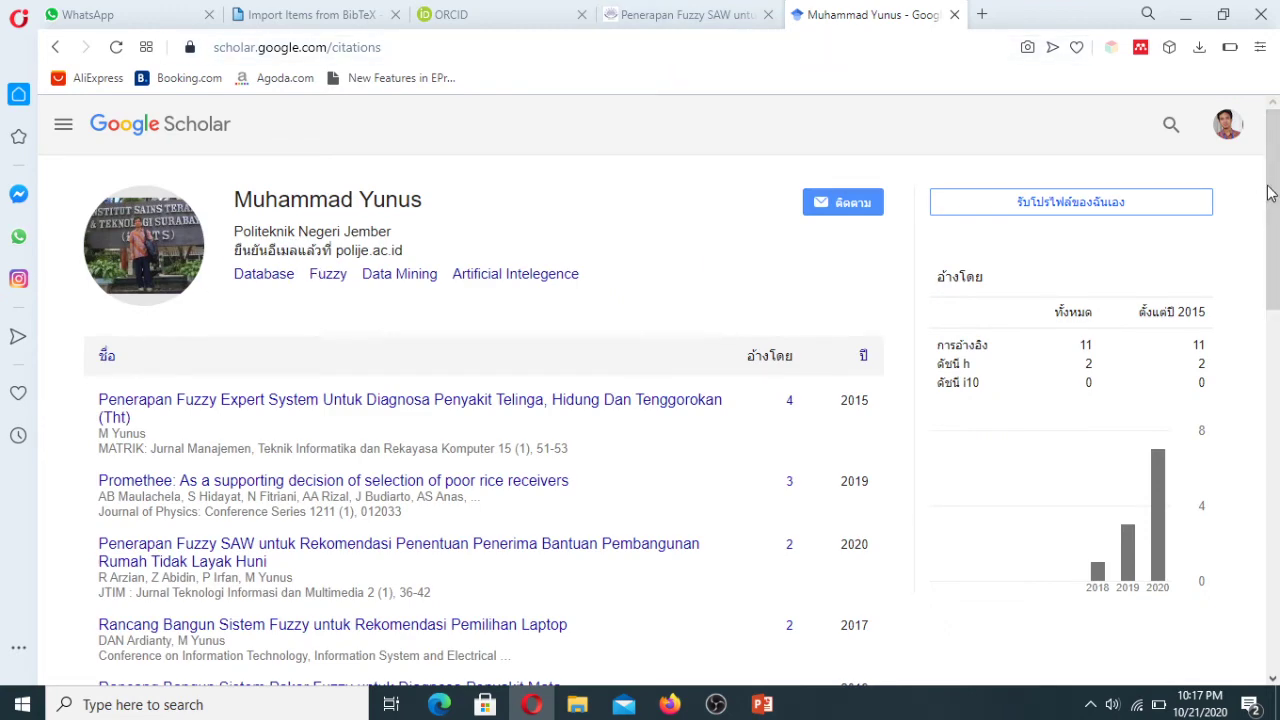
{"action": "left_click", "coordinate": [47, 52]}
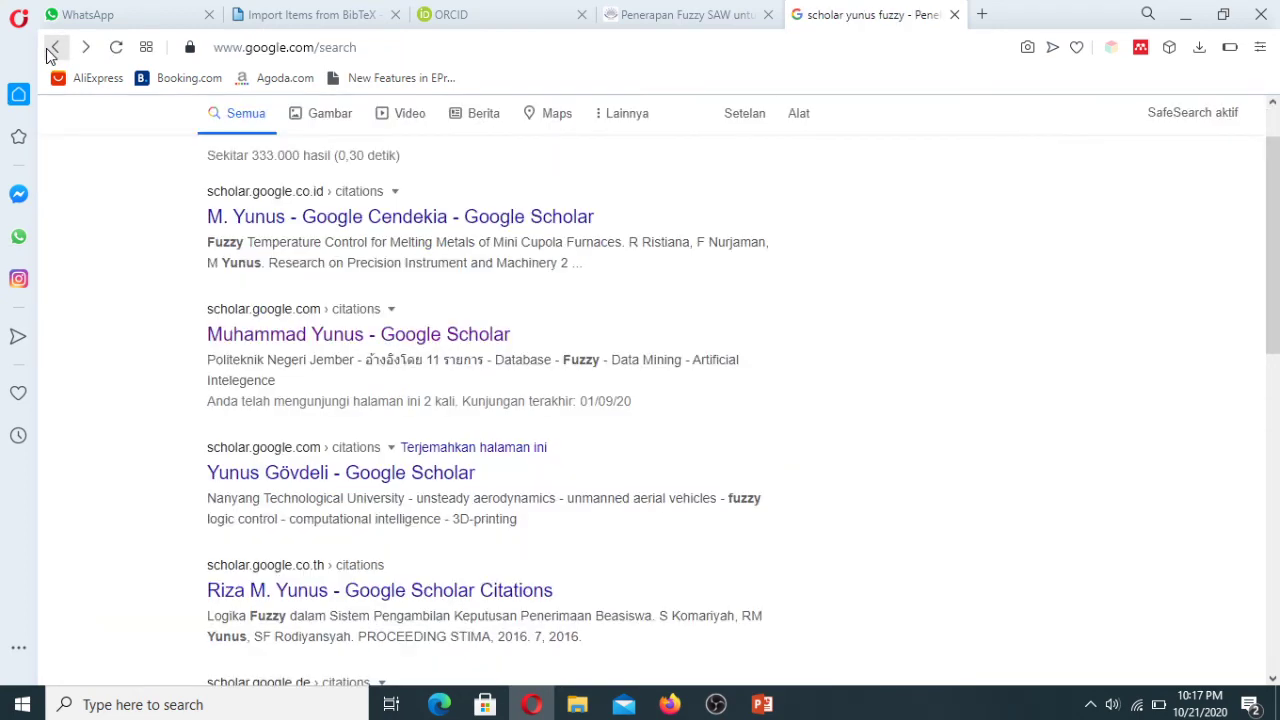
Search the web for "scholar" and open the Google Scholar home page.
{"action": "left_click", "coordinate": [427, 48]}
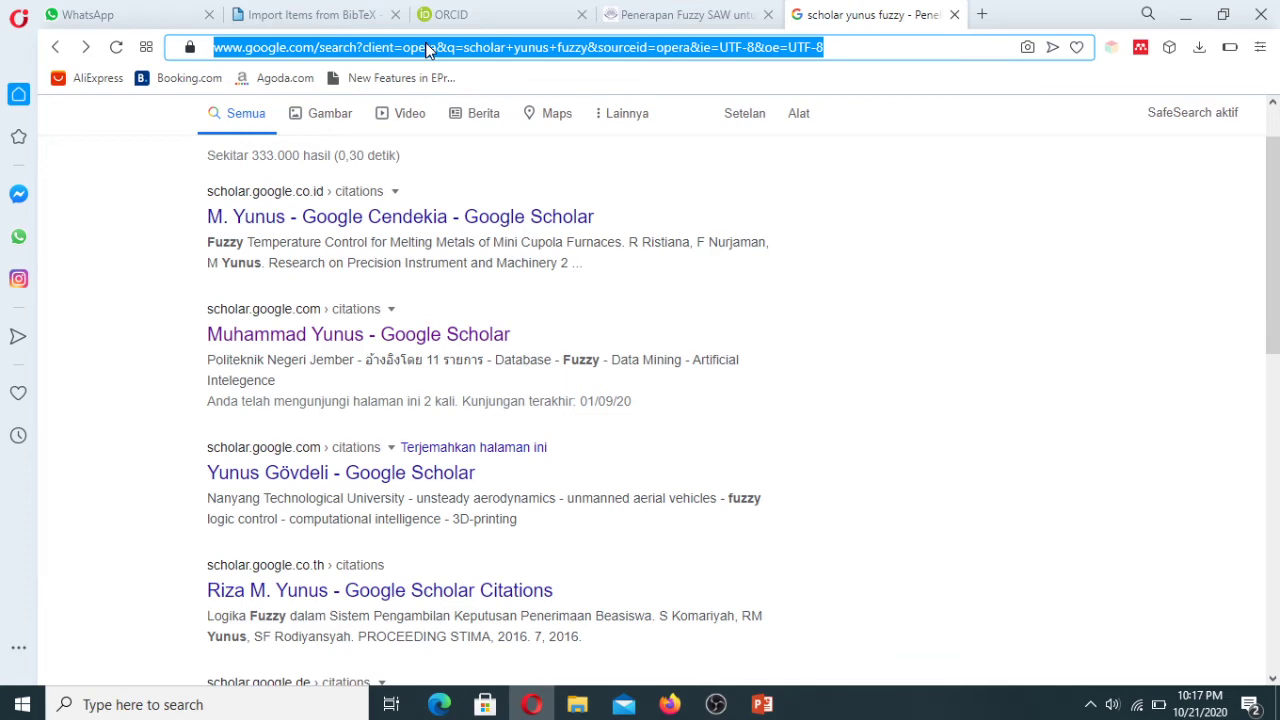
{"action": "type", "text": "schola"}
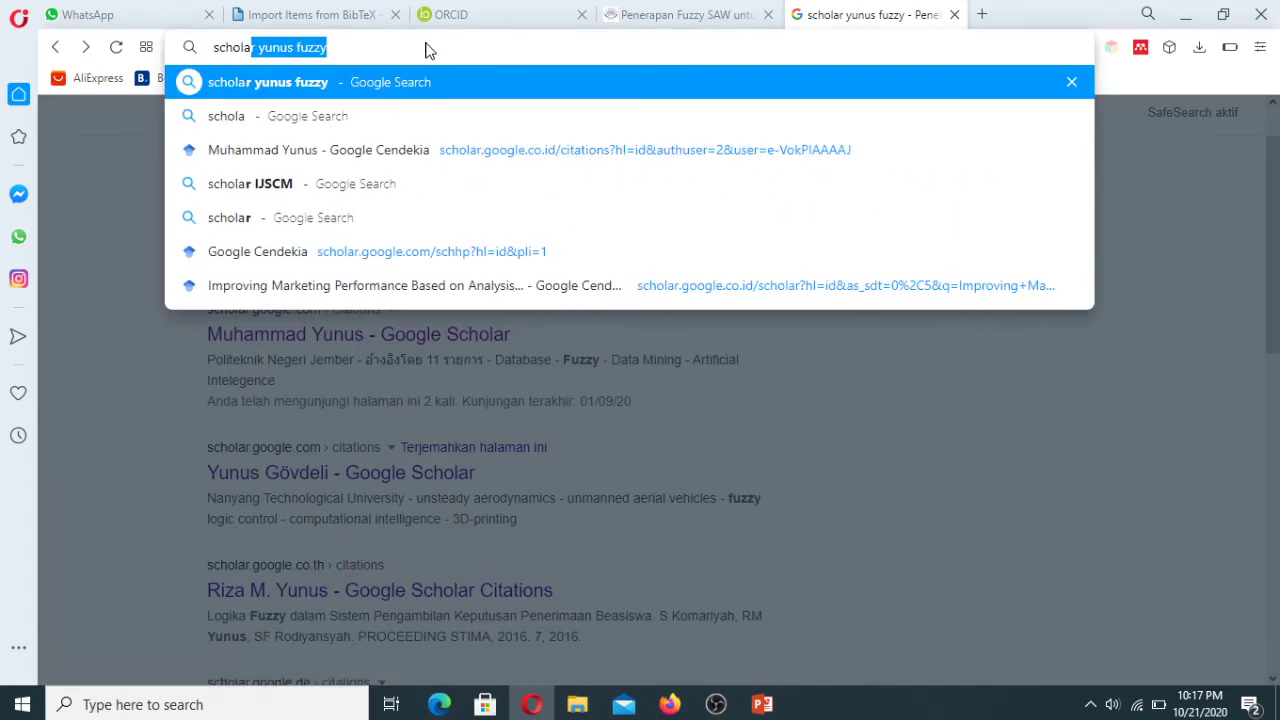
{"action": "type", "text": "r"}
{"action": "key", "text": "Return"}
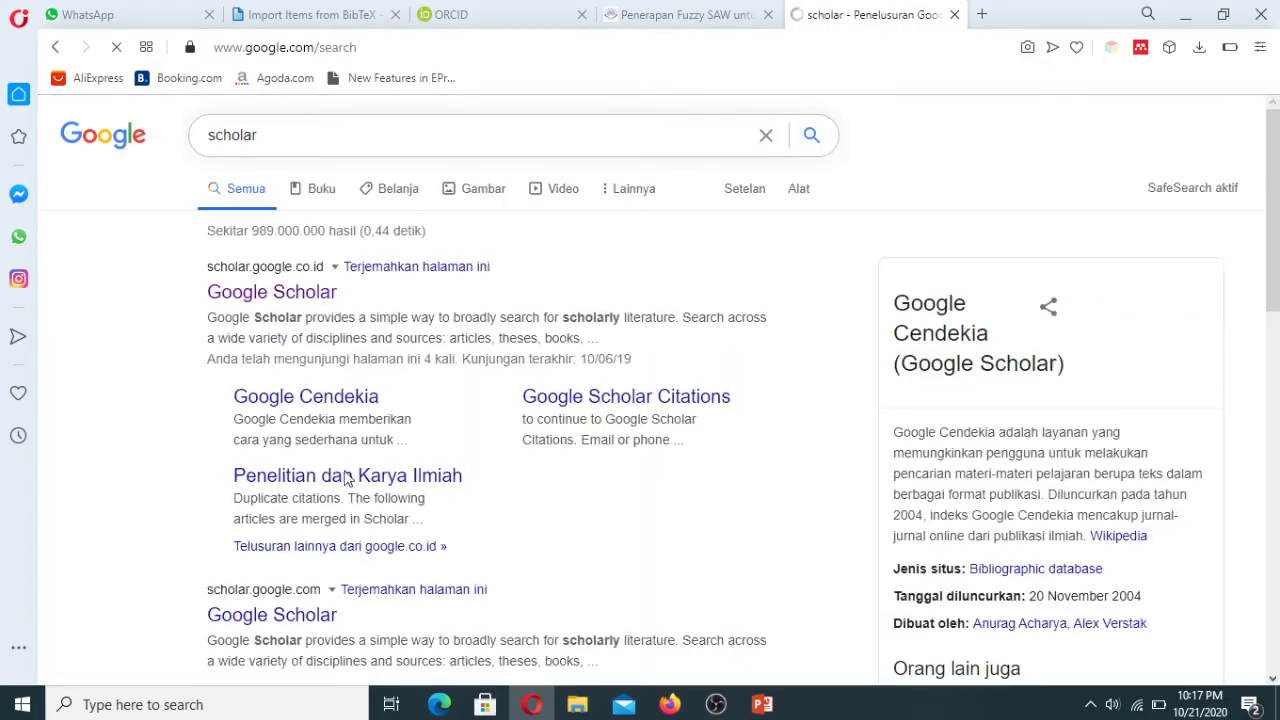
{"action": "left_click", "coordinate": [315, 292]}
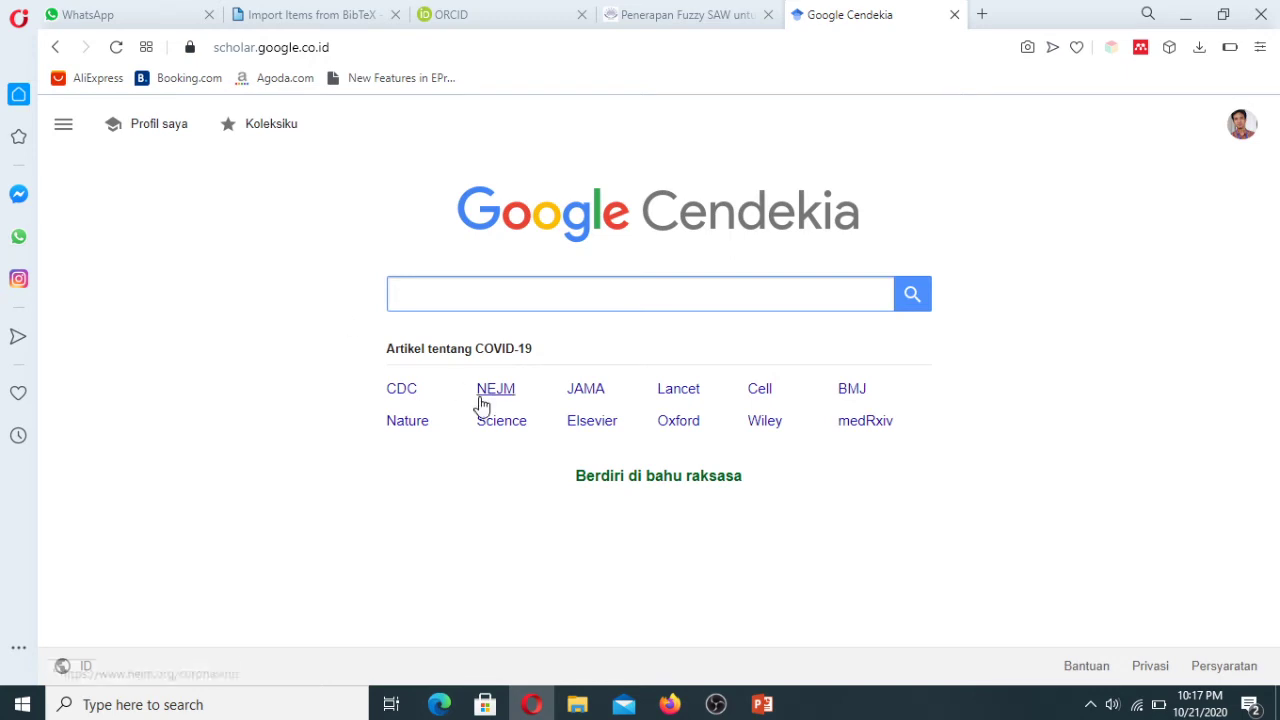
Search Google Scholar for the author's surname with "fuzzy", and refine the search by adding "polije".
{"action": "type", "text": "yunus "}
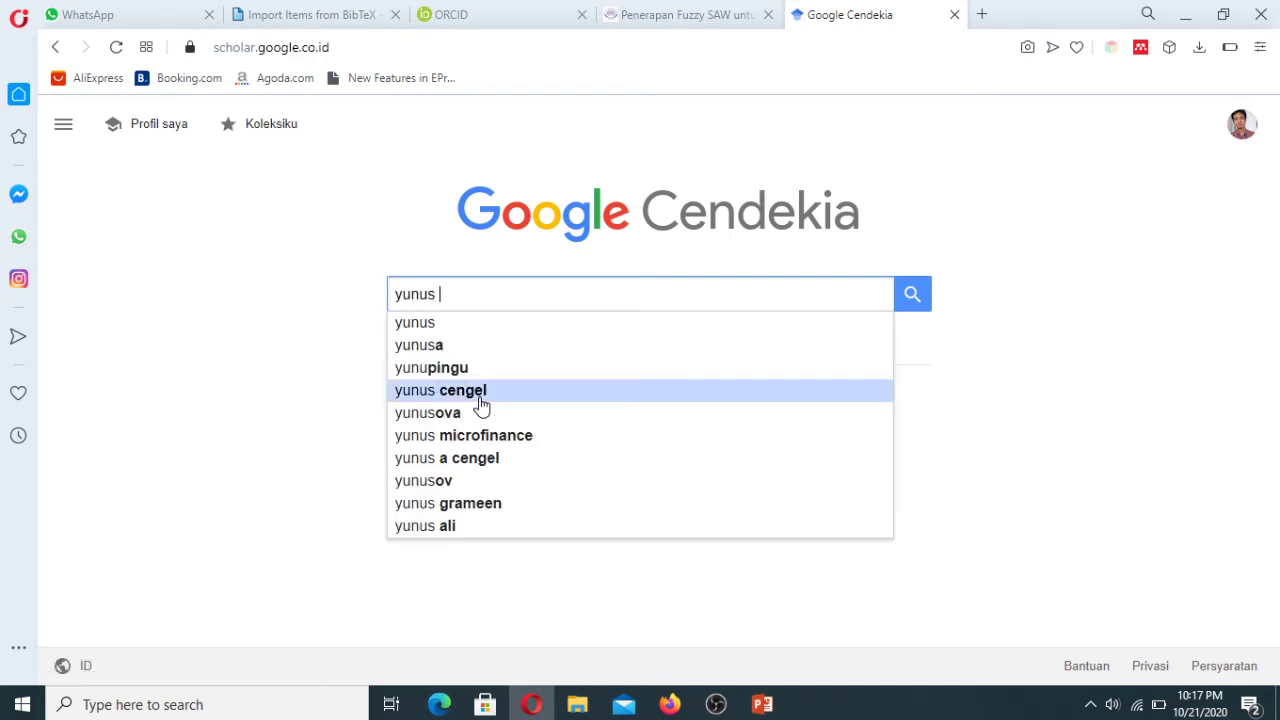
{"action": "type", "text": "fuzzy"}
{"action": "key", "text": "Return"}
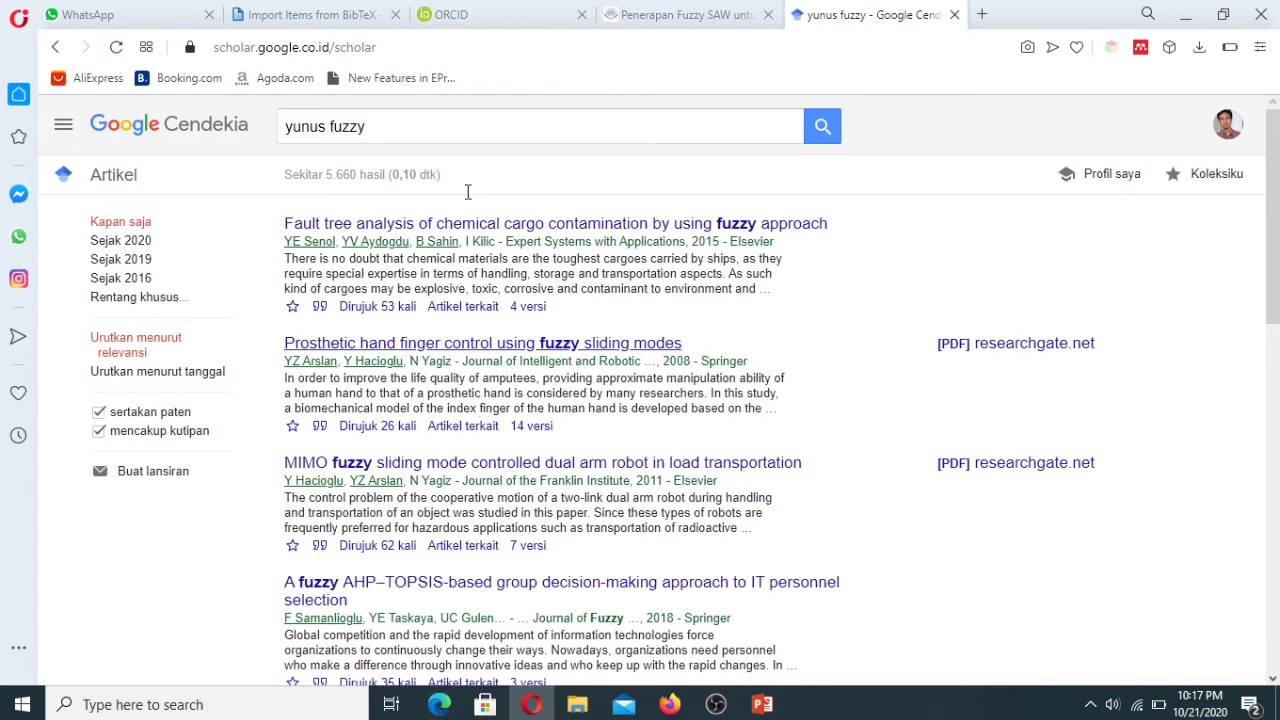
{"action": "left_click", "coordinate": [449, 124]}
{"action": "type", "text": "polije"}
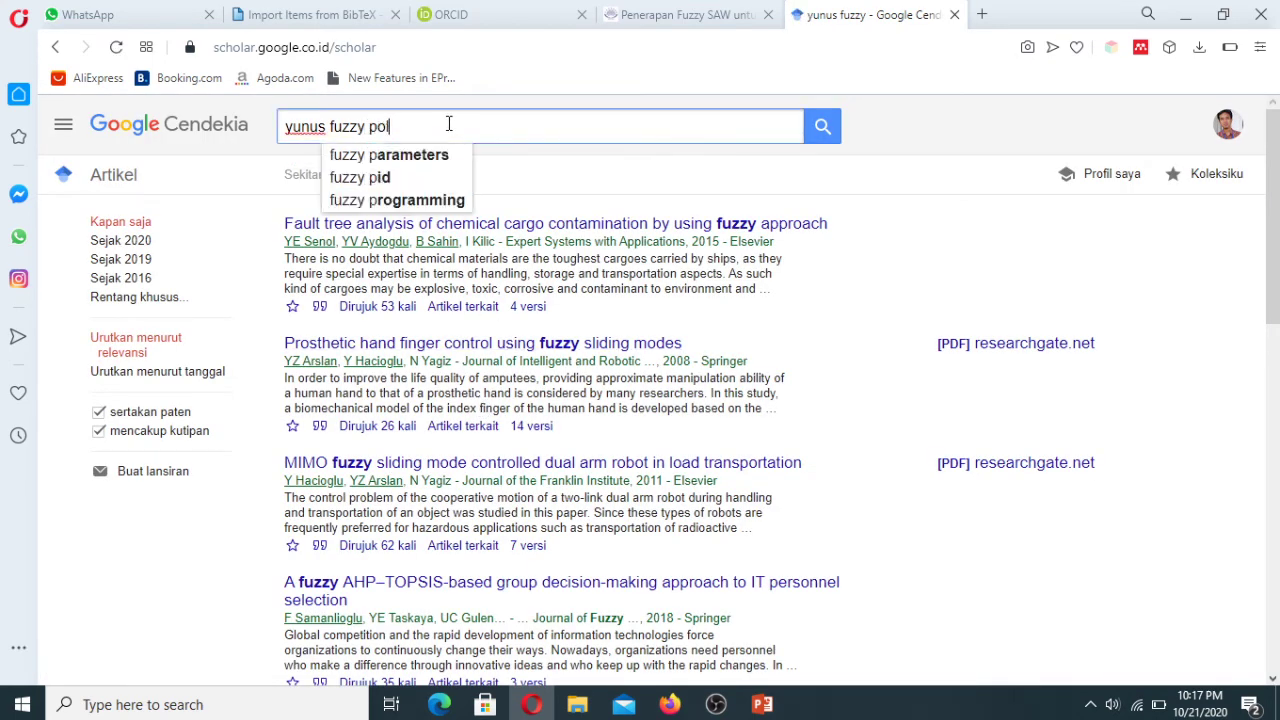
{"action": "key", "text": "Return"}
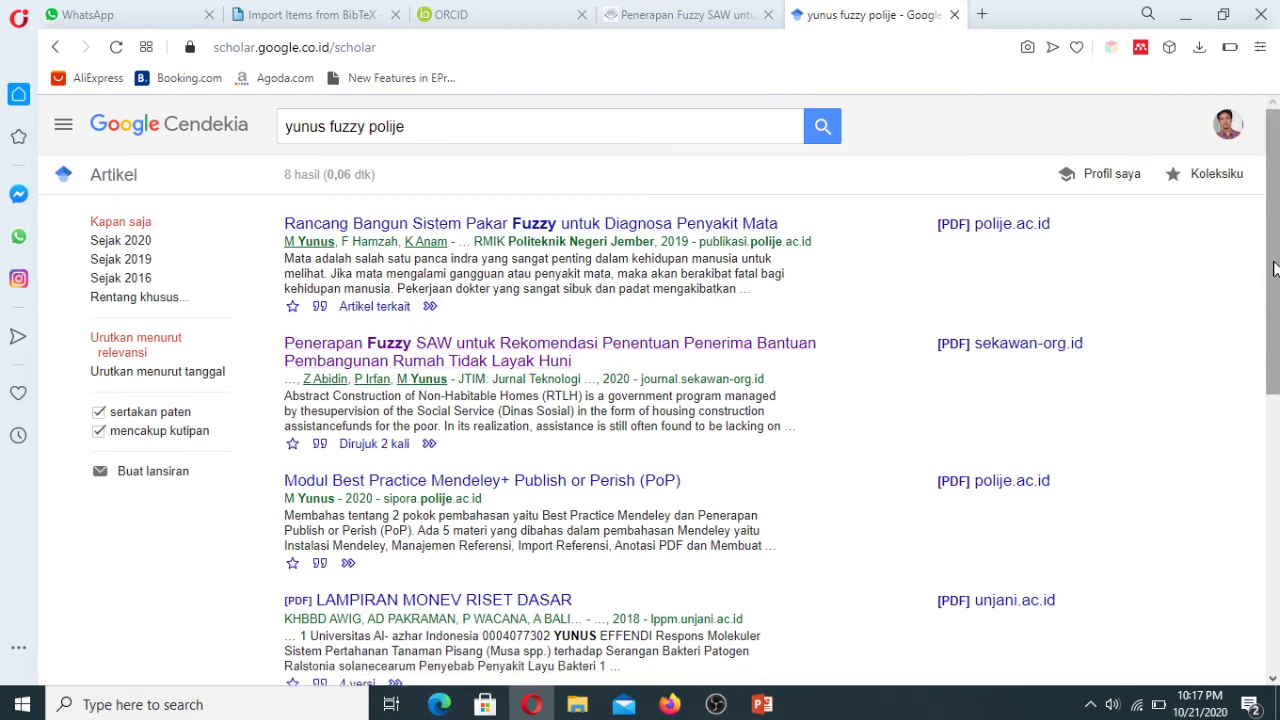
Open the article "Rancang Bangun Sistem Pakar Fuzzy untuk Diagnosa Penyakit Mata" from the results and view its abstract and full-text section.
{"action": "scroll", "coordinate": [1274, 268], "scroll_direction": "down", "scroll_amount": 1}
{"action": "scroll", "coordinate": [1274, 268], "scroll_direction": "up", "scroll_amount": 1}
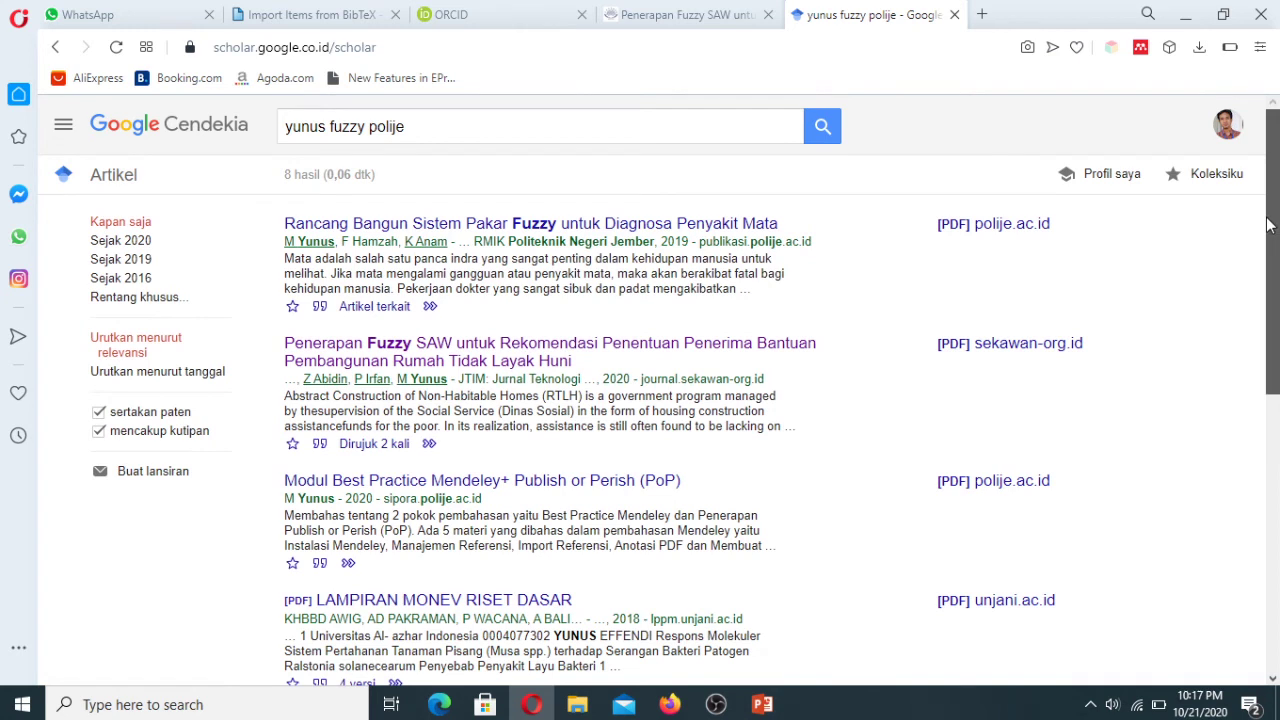
{"action": "left_click", "coordinate": [549, 233]}
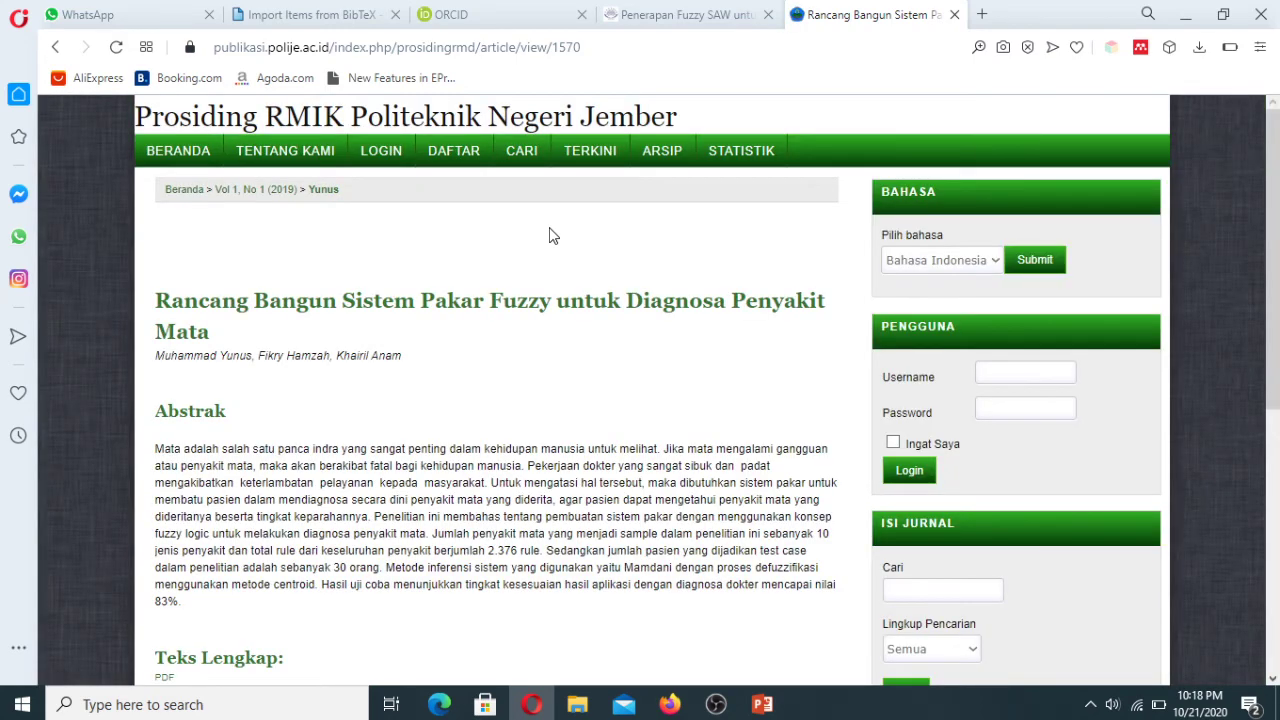
{"action": "left_click_drag", "start_coordinate": [1275, 173], "coordinate": [1235, 215]}
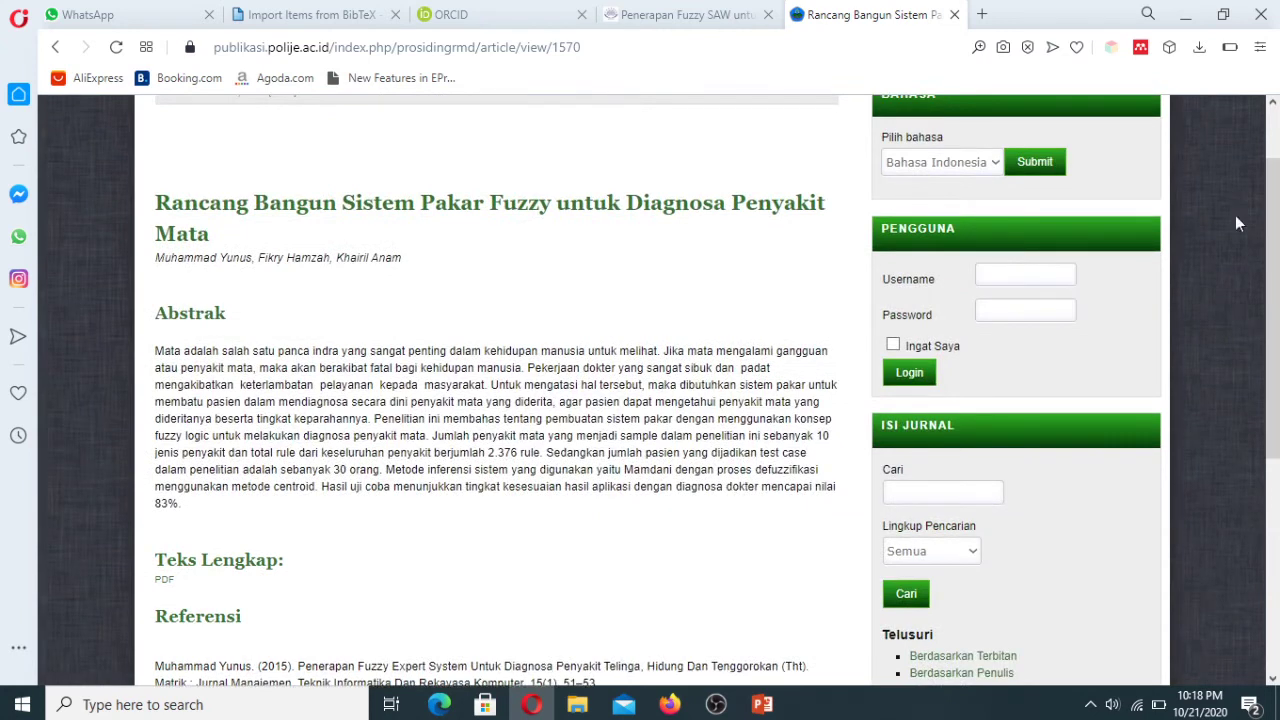
Return to the Google Scholar results, open the BibTeX citation of "Rancang Bangun Sistem Pakar Fuzzy untuk Diagnosa Penyakit Mata", and copy it all.
{"action": "left_click", "coordinate": [56, 50]}
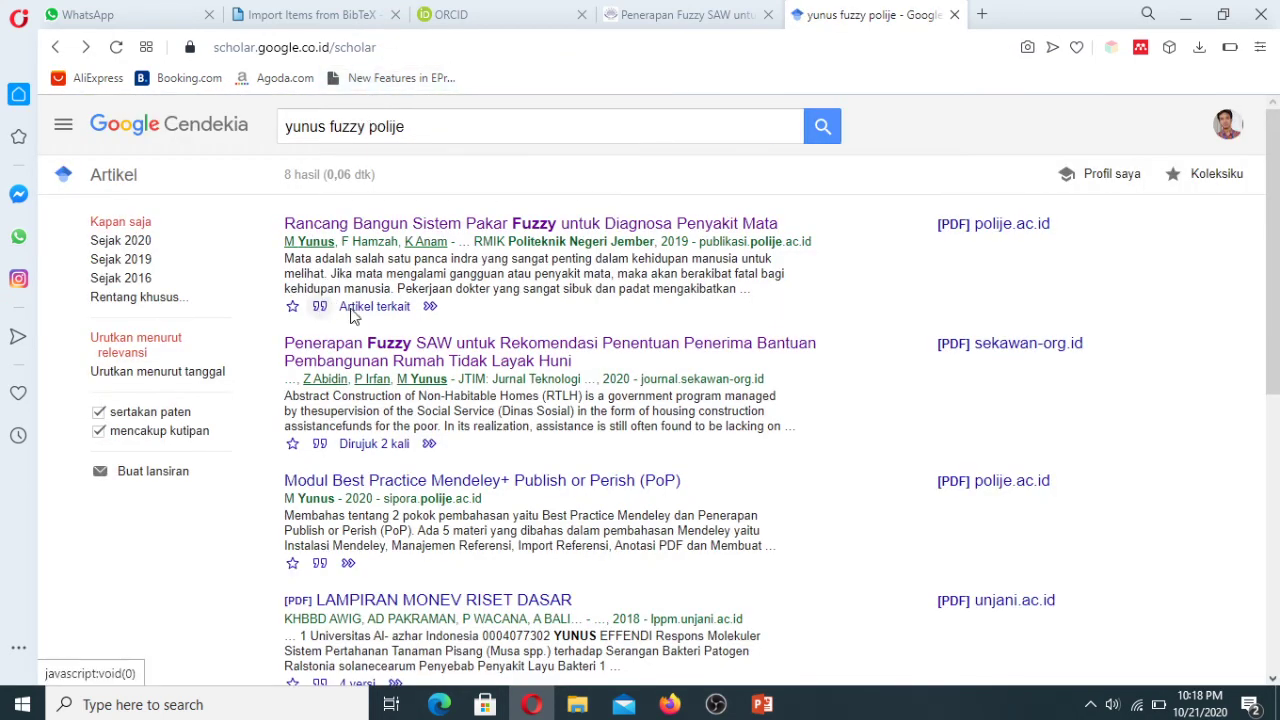
{"action": "left_click_drag", "start_coordinate": [1278, 250], "coordinate": [1278, 280]}
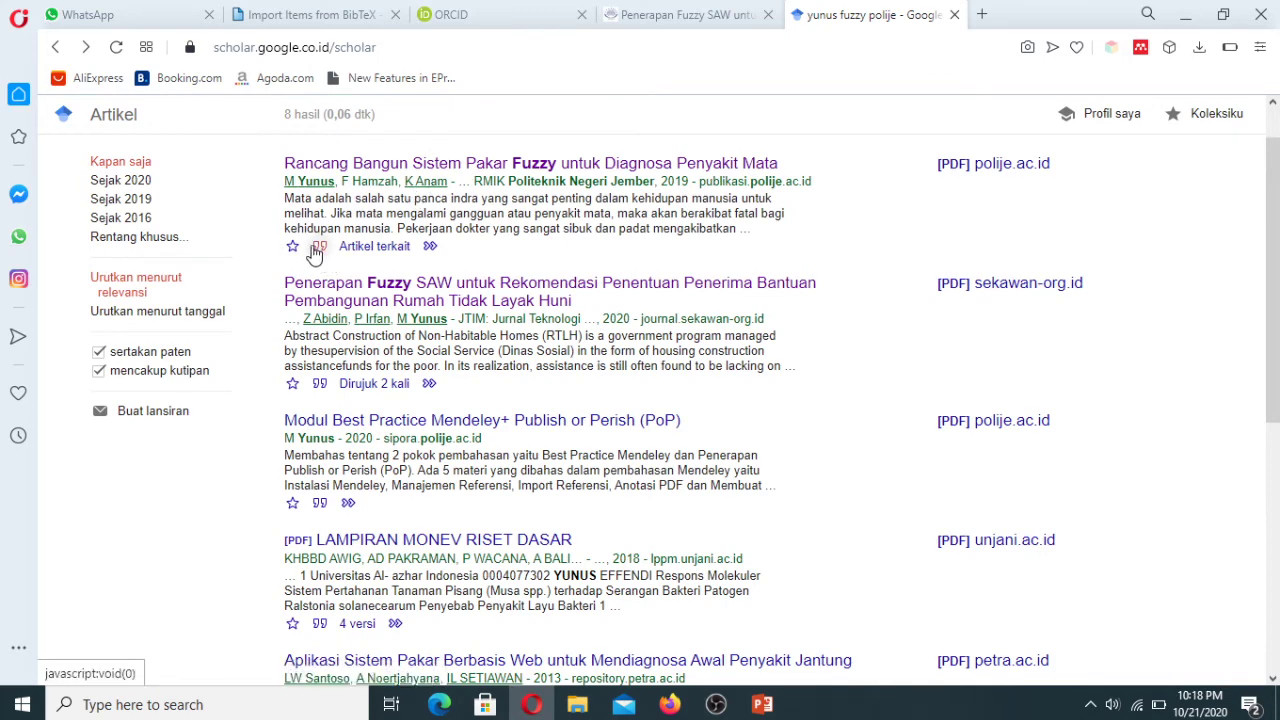
{"action": "left_click", "coordinate": [318, 247]}
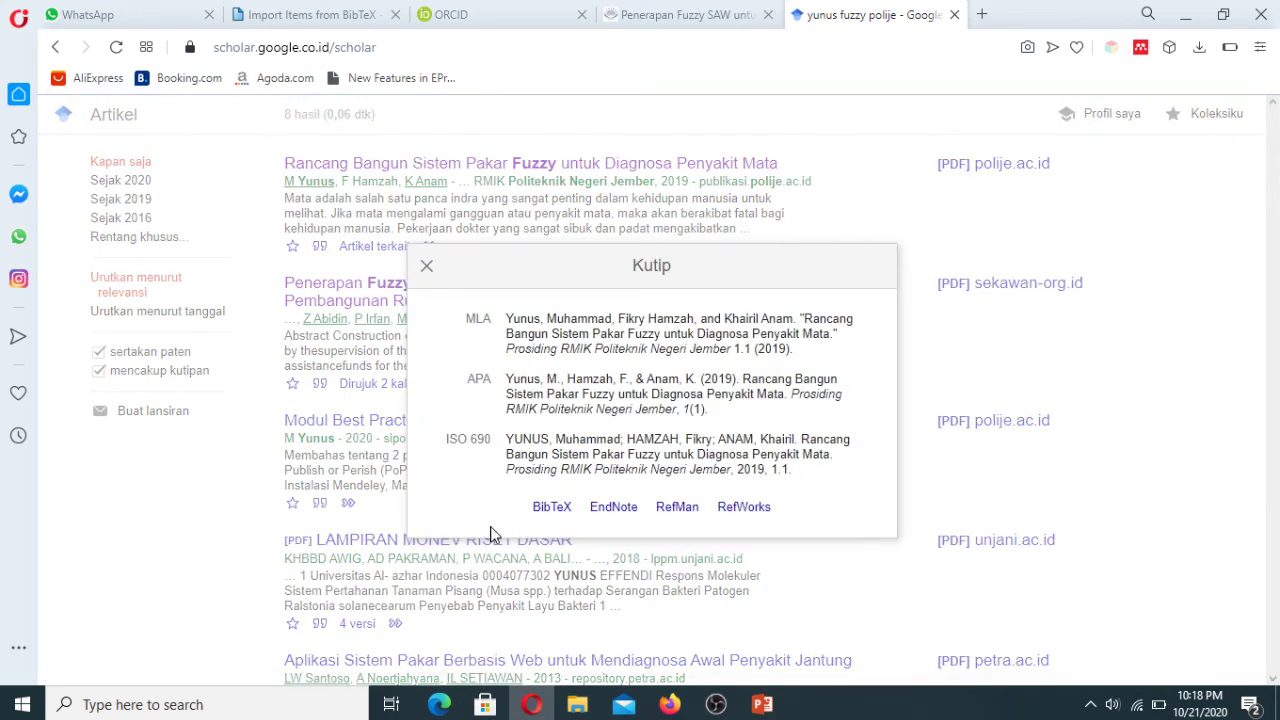
{"action": "left_click", "coordinate": [556, 514]}
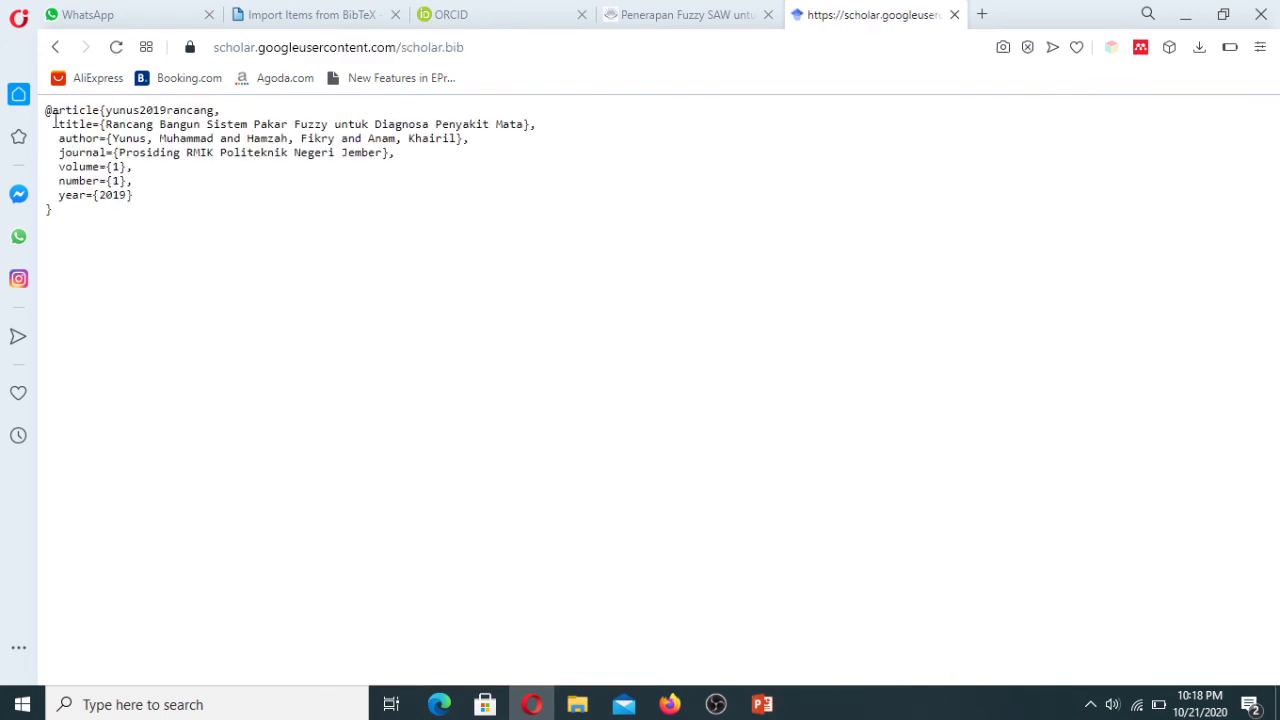
{"action": "key", "text": "ctrl+a"}
{"action": "key", "text": "ctrl+c"}
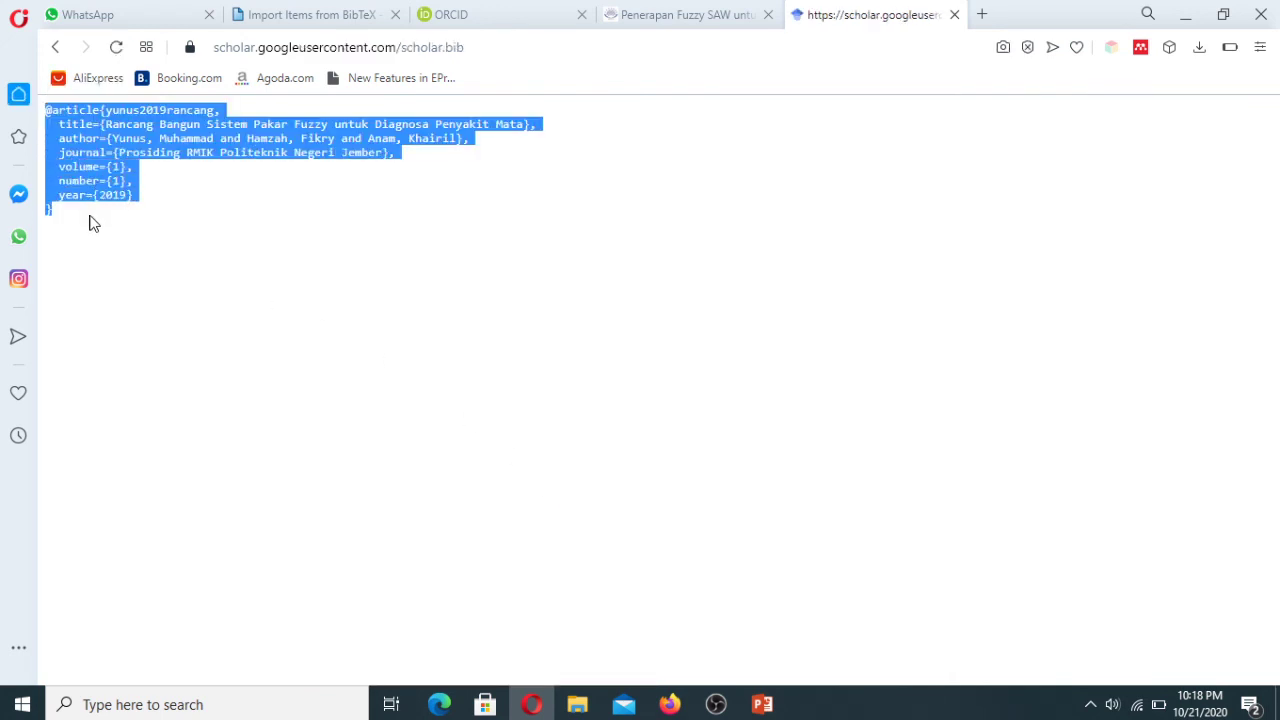
Paste the copied BibTeX record into the SIPORA import form, test it without importing, and import the item.
{"action": "left_click", "coordinate": [83, 90]}
{"action": "left_click", "coordinate": [338, 14]}
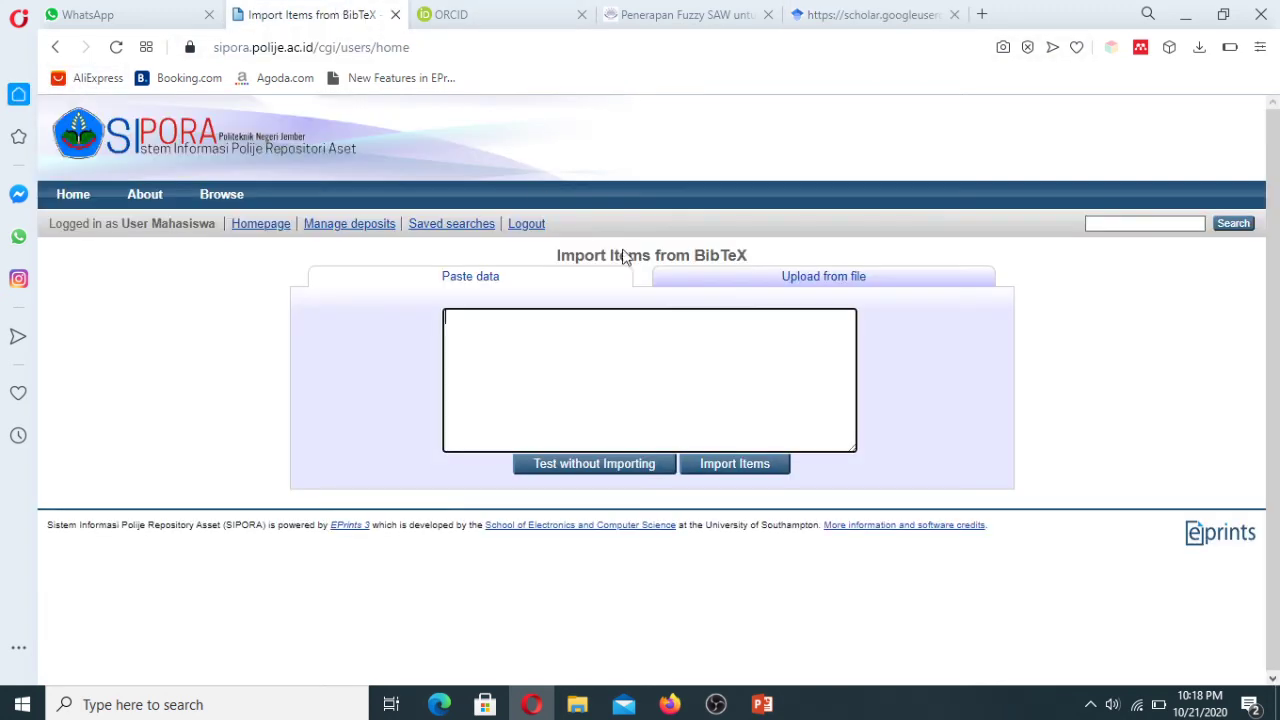
{"action": "left_click", "coordinate": [607, 355]}
{"action": "key", "text": "ctrl+v"}
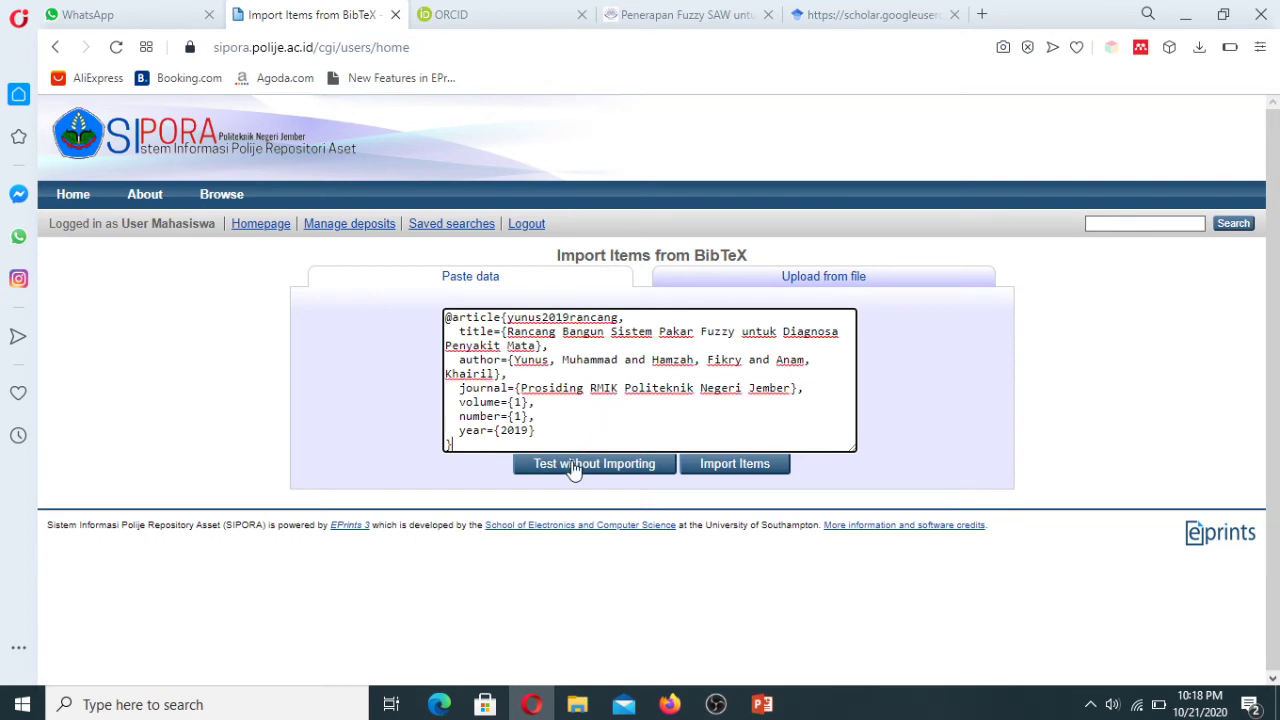
{"action": "left_click", "coordinate": [575, 468]}
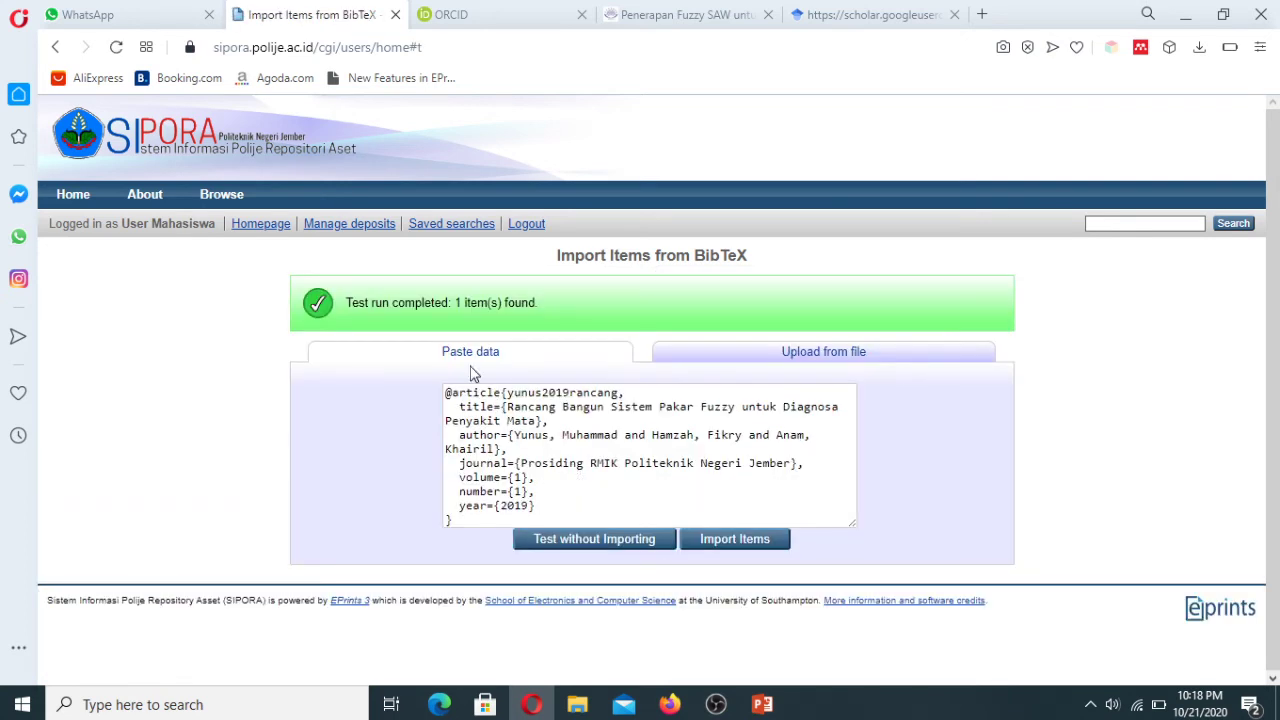
{"action": "left_click", "coordinate": [761, 548]}
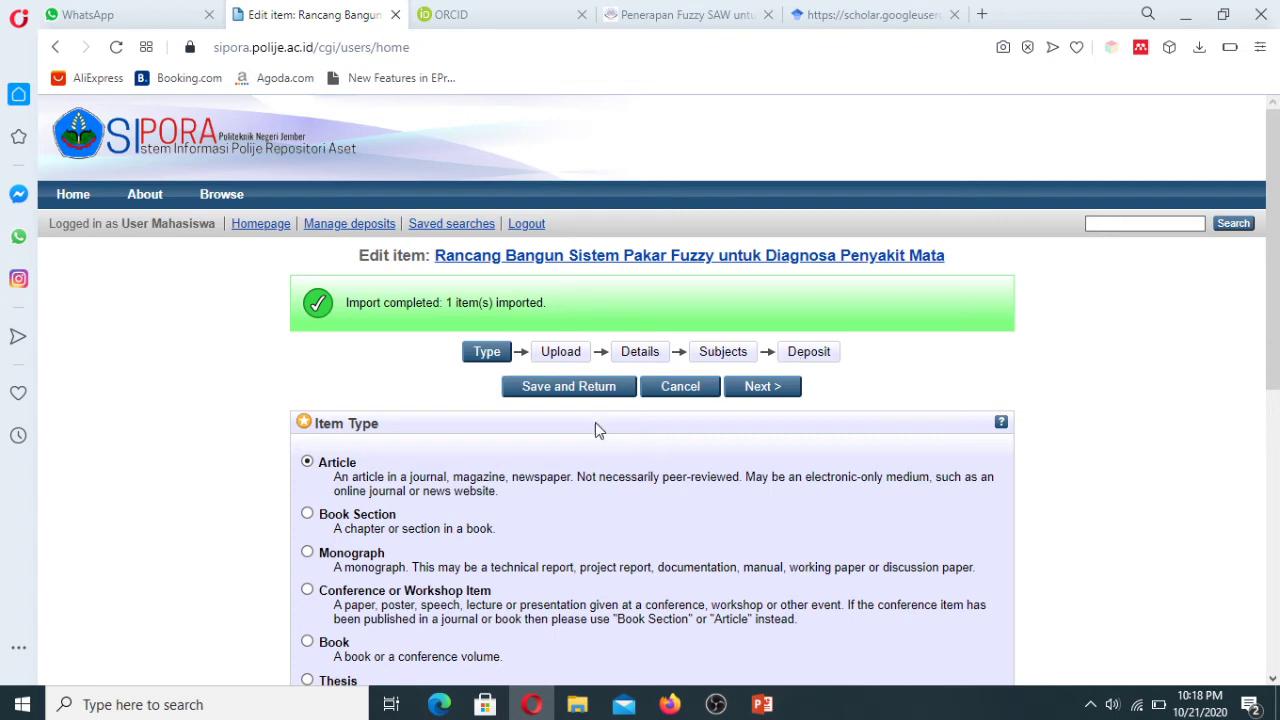
Upload "6. Hasil Cek Similarity 23%.pdf" to the item, describe it as "Hasil Similarity", and continue to the item details.
{"action": "left_click", "coordinate": [578, 358]}
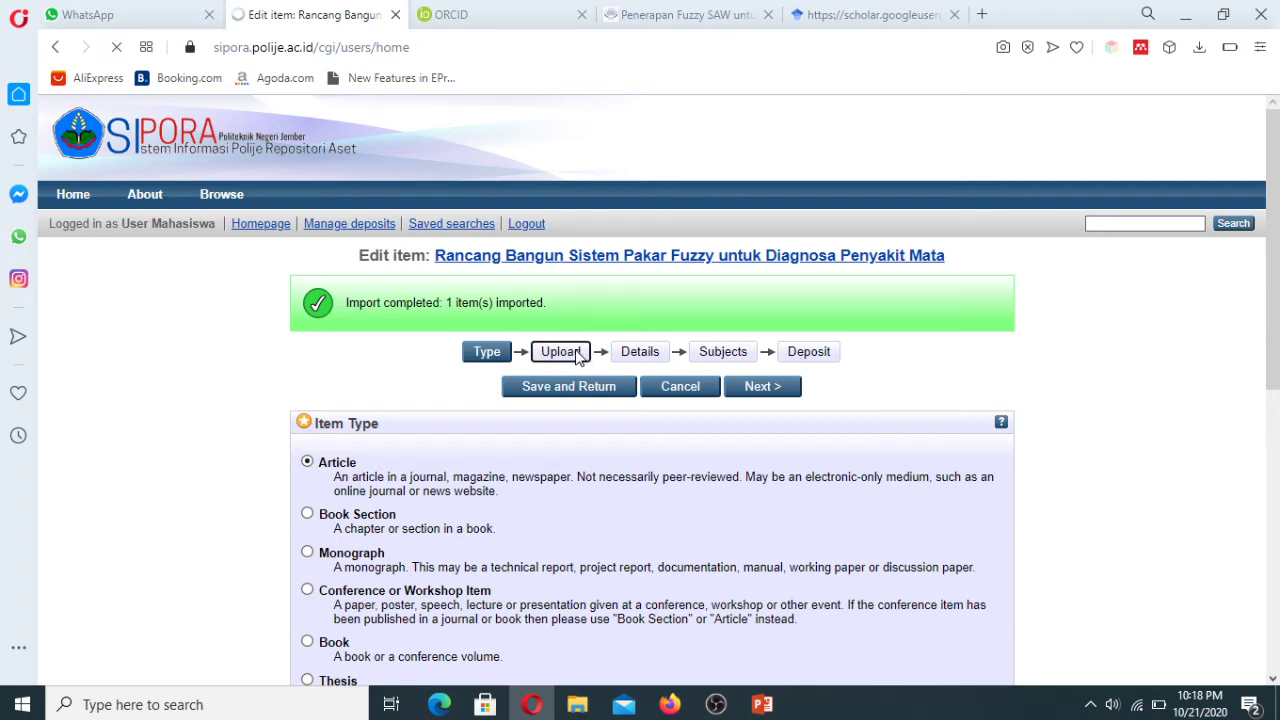
{"action": "left_click", "coordinate": [593, 484]}
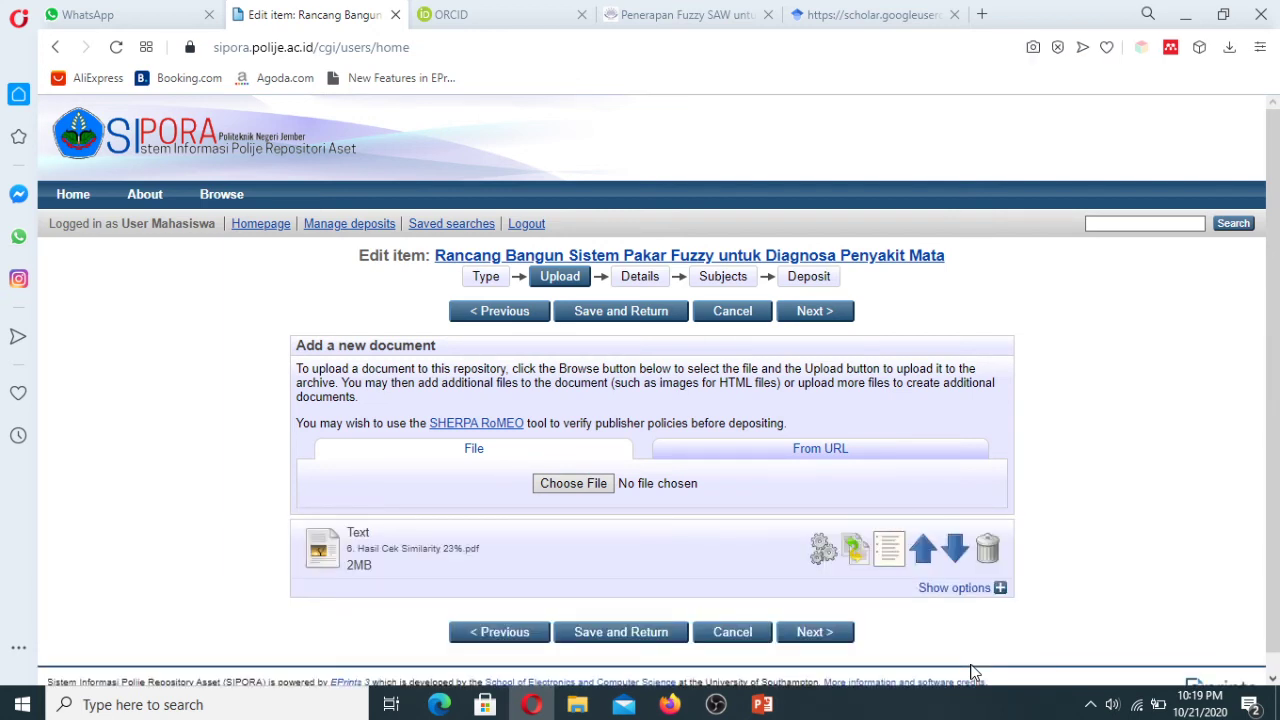
{"action": "left_click", "coordinate": [999, 587]}
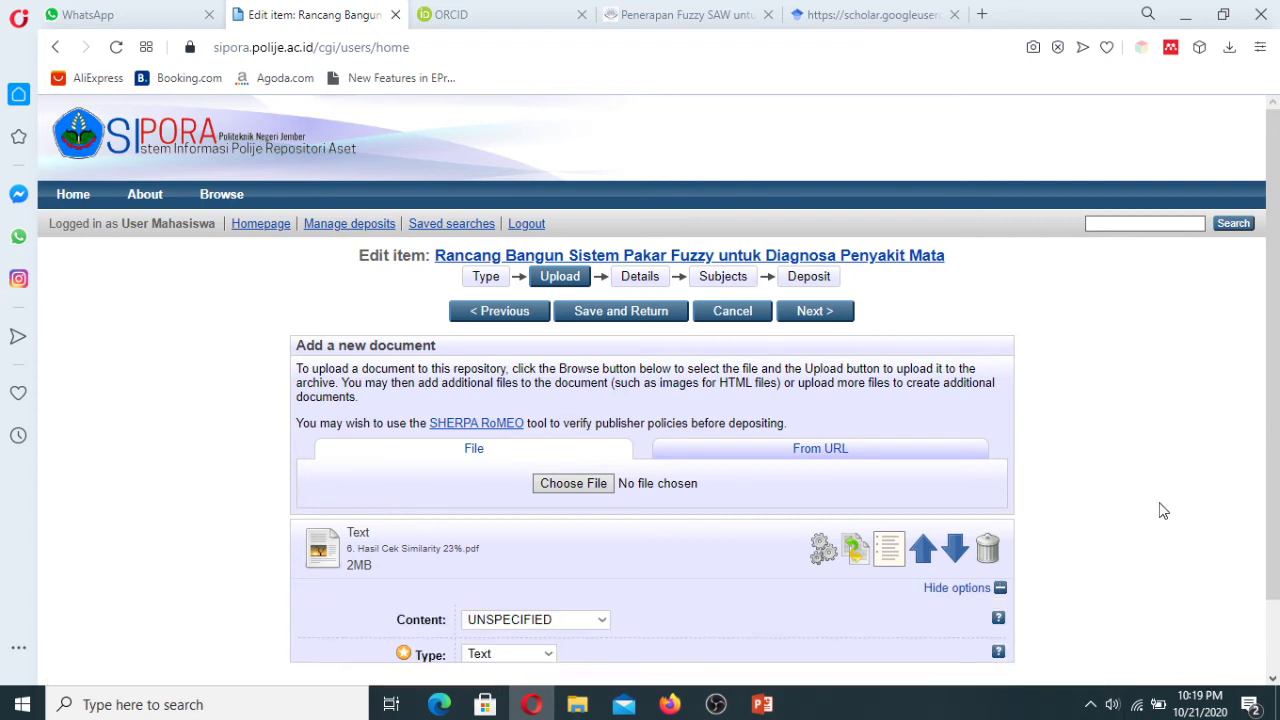
{"action": "scroll", "coordinate": [1277, 358], "scroll_direction": "down", "scroll_amount": 3}
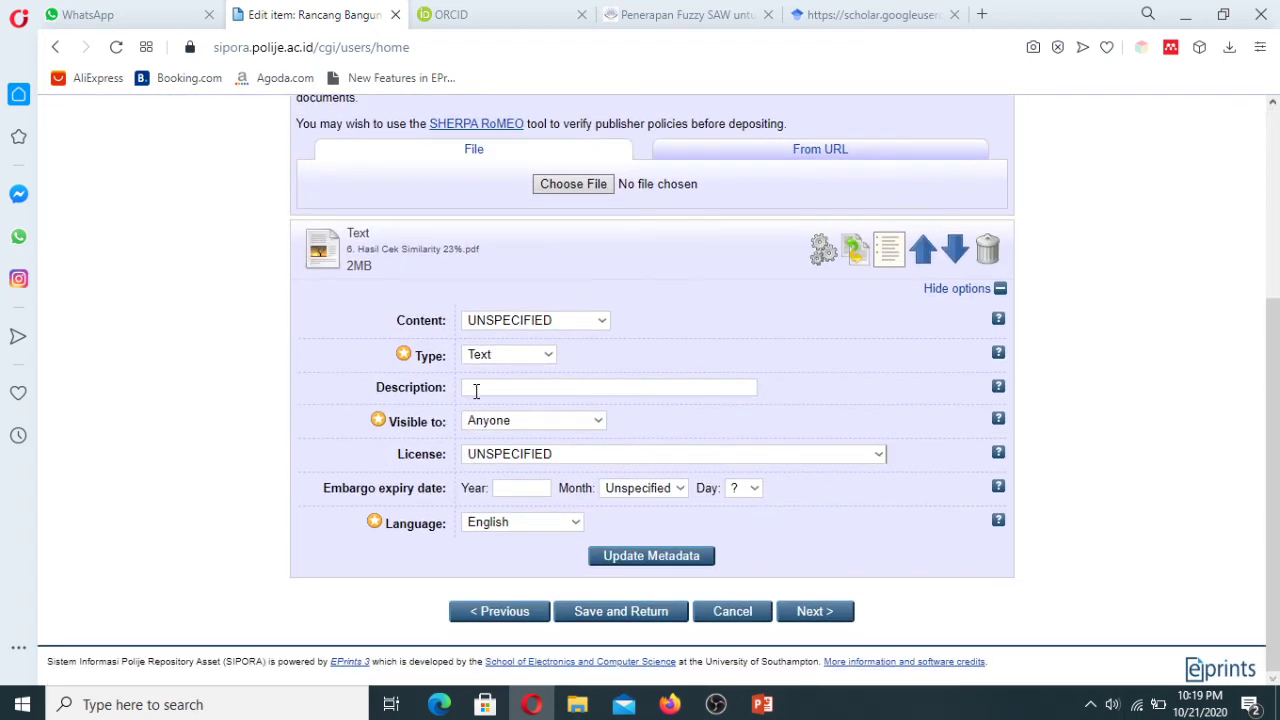
{"action": "left_click", "coordinate": [478, 388]}
{"action": "type", "text": "Hasil Similarity"}
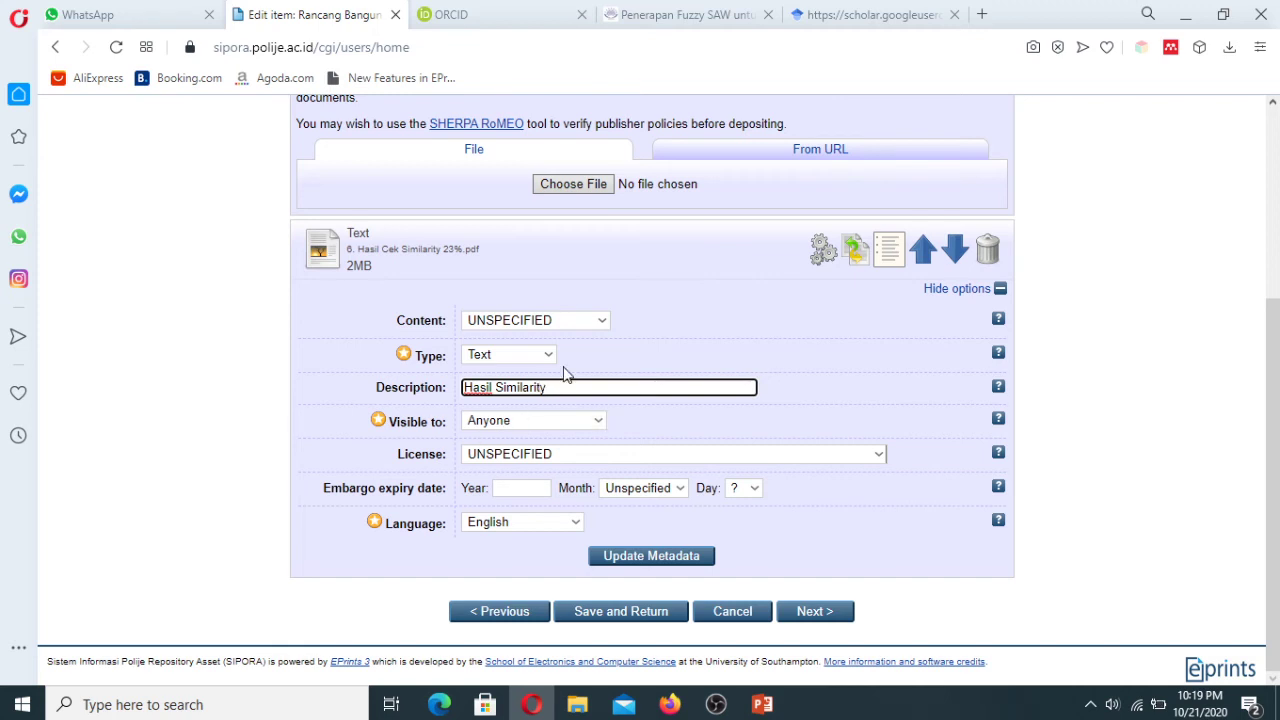
{"action": "left_click", "coordinate": [813, 617]}
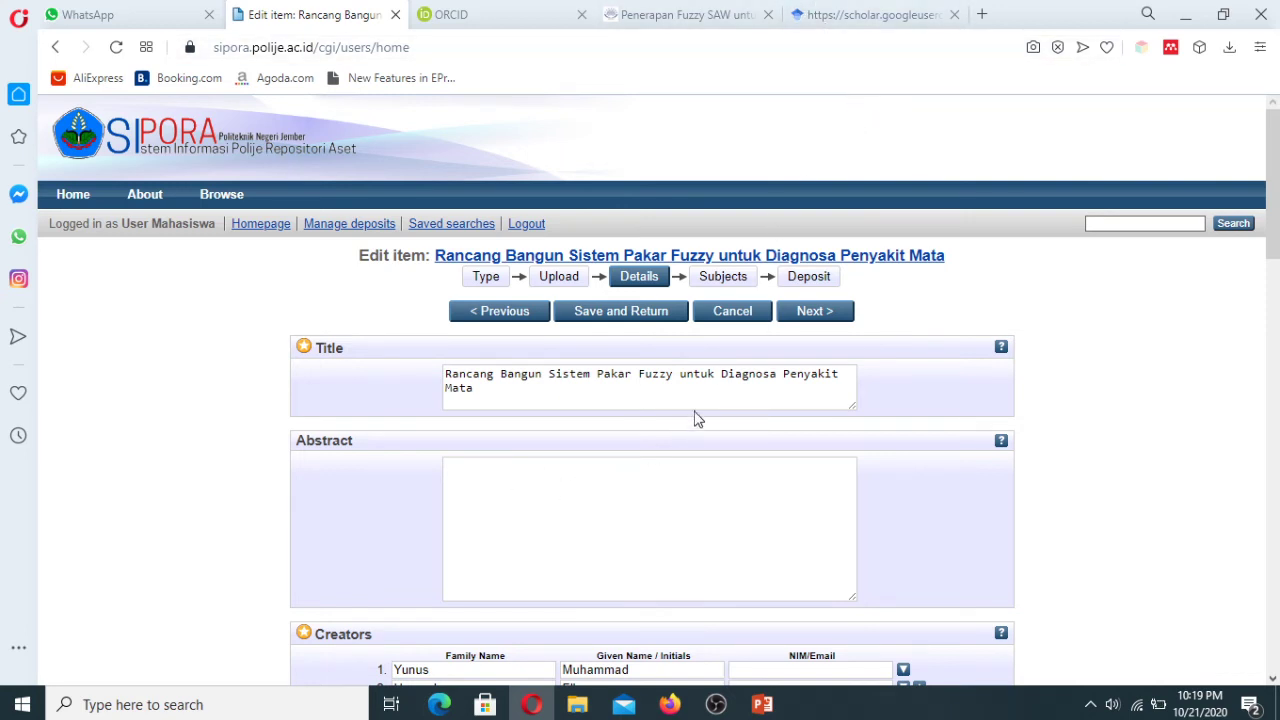
Look through the works on the ORCID record, and reopen the eye-disease expert system article from the Google Scholar results.
{"action": "left_click", "coordinate": [491, 10]}
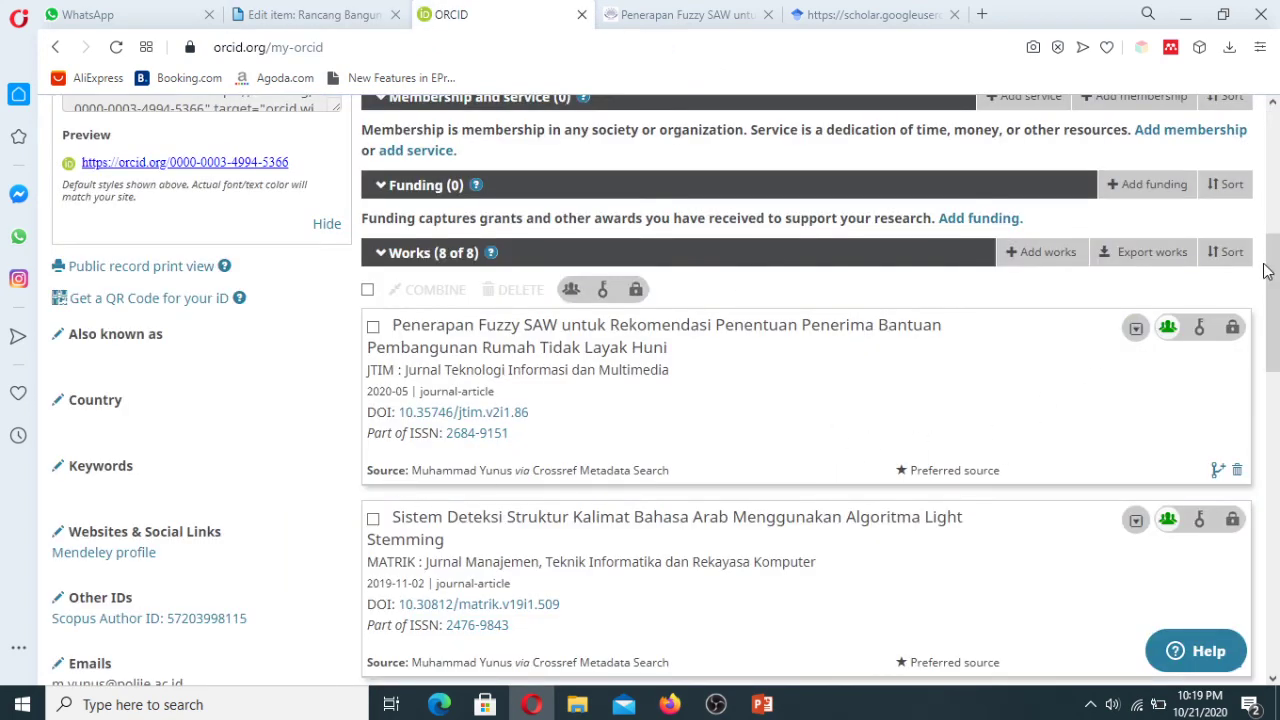
{"action": "left_click_drag", "start_coordinate": [1268, 266], "coordinate": [1277, 545]}
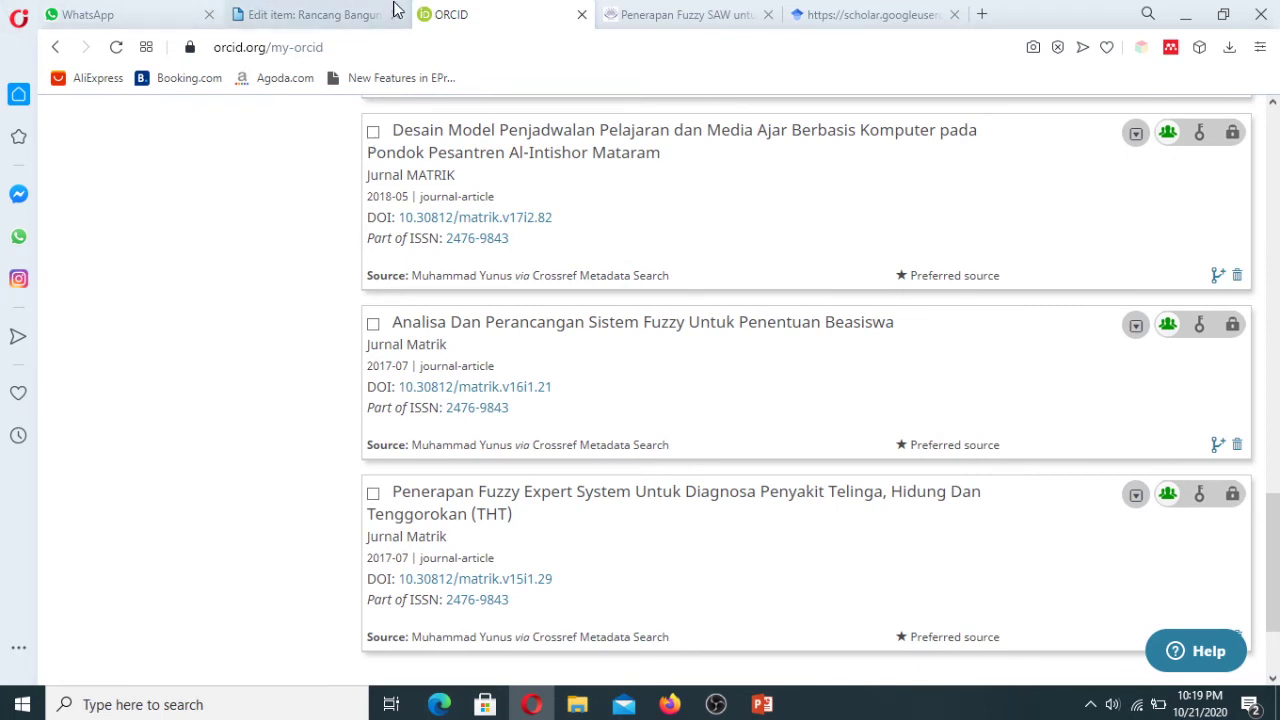
{"action": "left_click", "coordinate": [892, 14]}
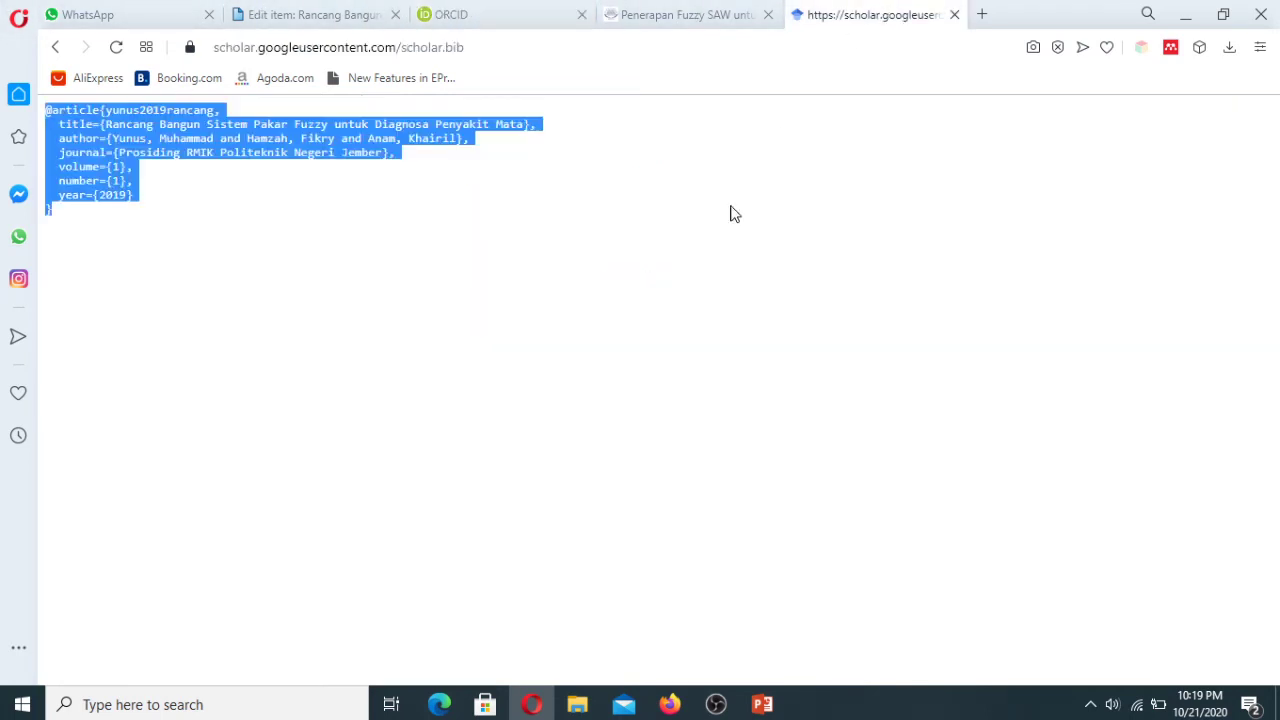
{"action": "left_click", "coordinate": [56, 47]}
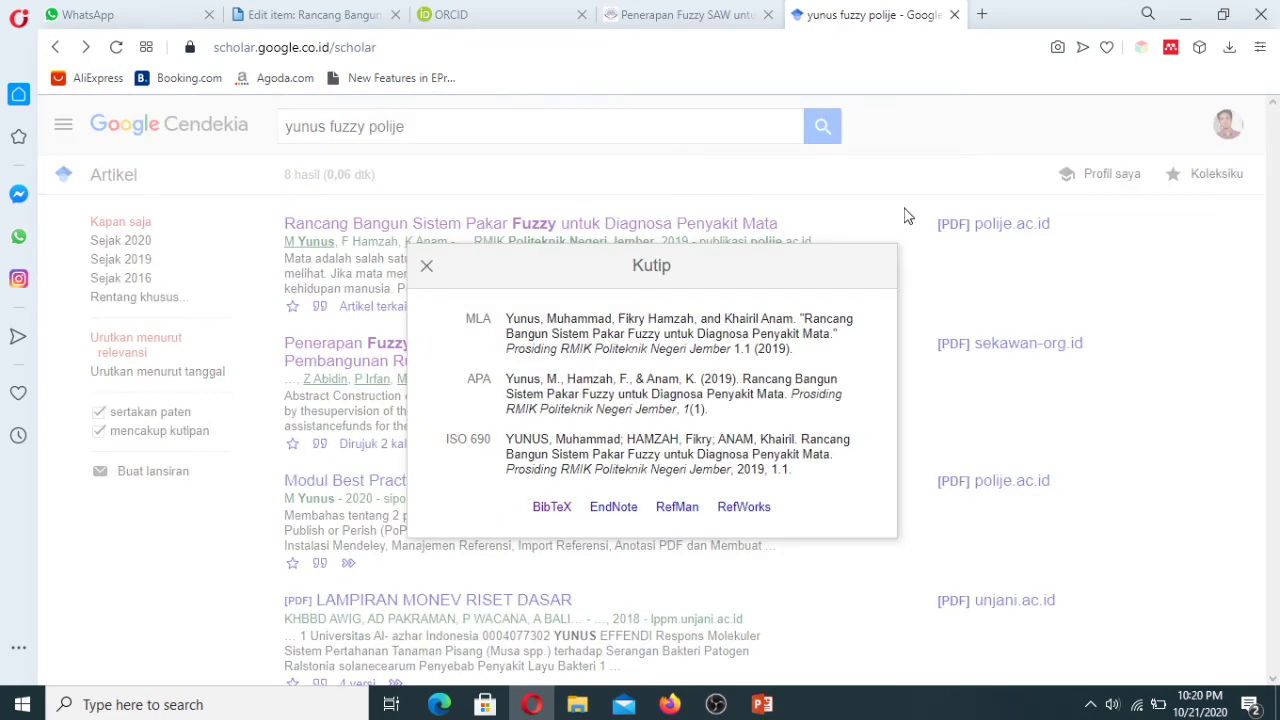
{"action": "left_click", "coordinate": [426, 266]}
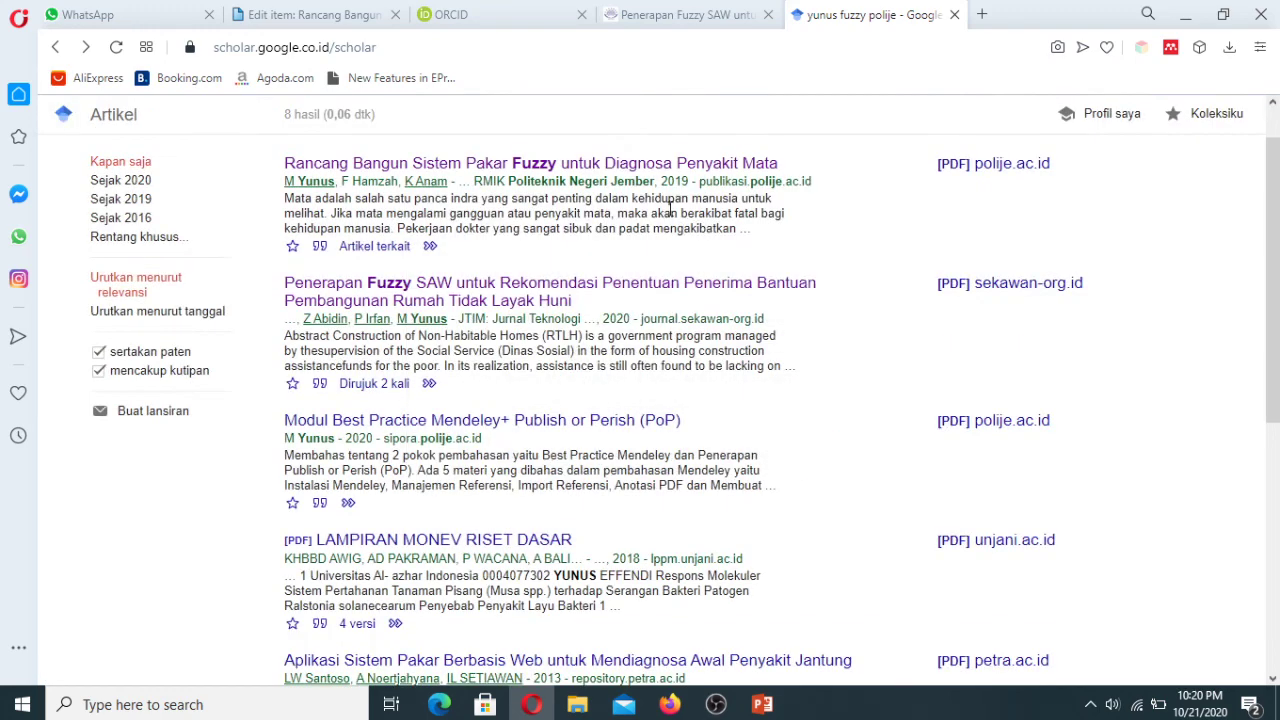
{"action": "left_click", "coordinate": [669, 166]}
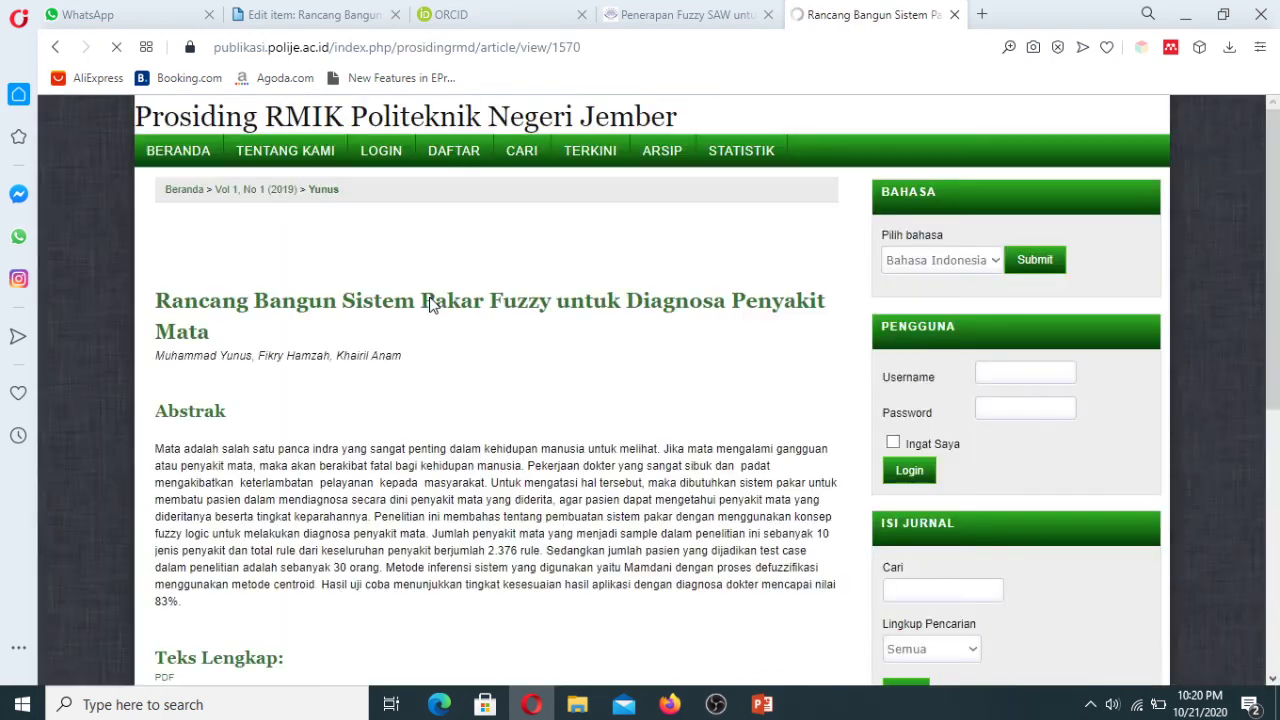
Copy the complete abstract text from the article page and paste it into the item's Abstract field in SIPORA.
{"action": "left_click_drag", "start_coordinate": [155, 443], "coordinate": [236, 581]}
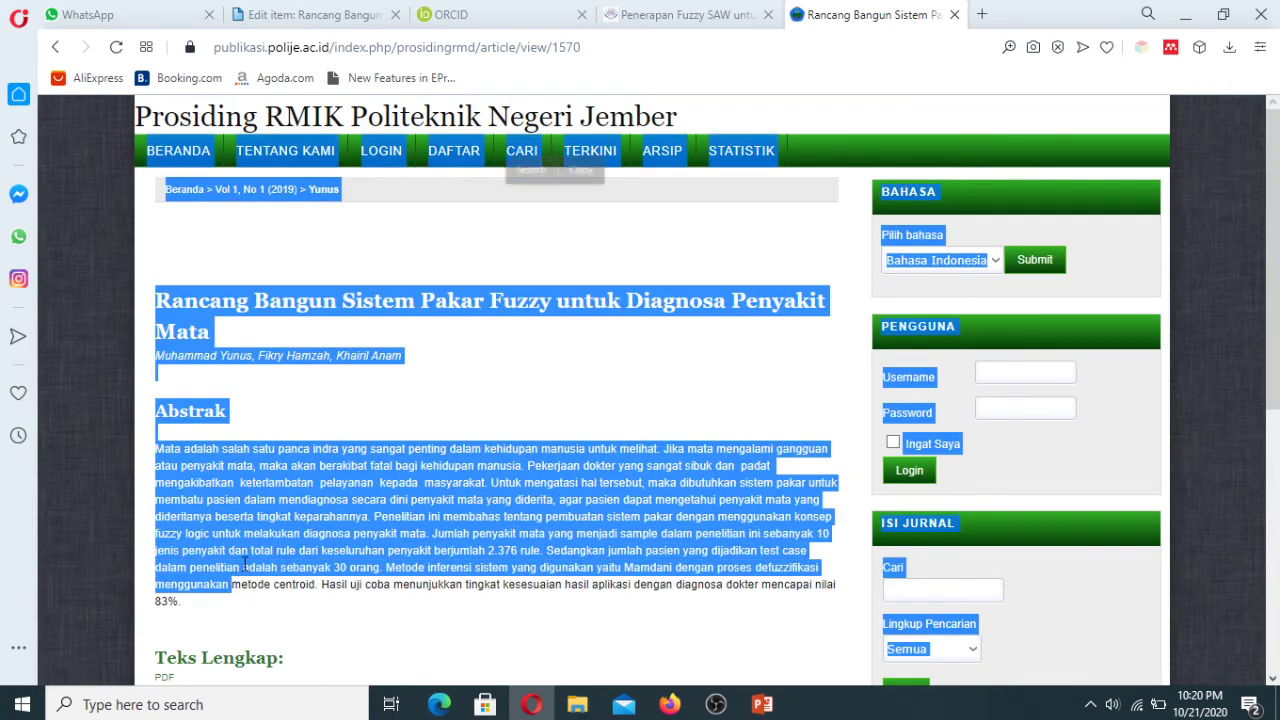
{"action": "left_click", "coordinate": [163, 461]}
{"action": "left_click_drag", "start_coordinate": [157, 445], "coordinate": [226, 622]}
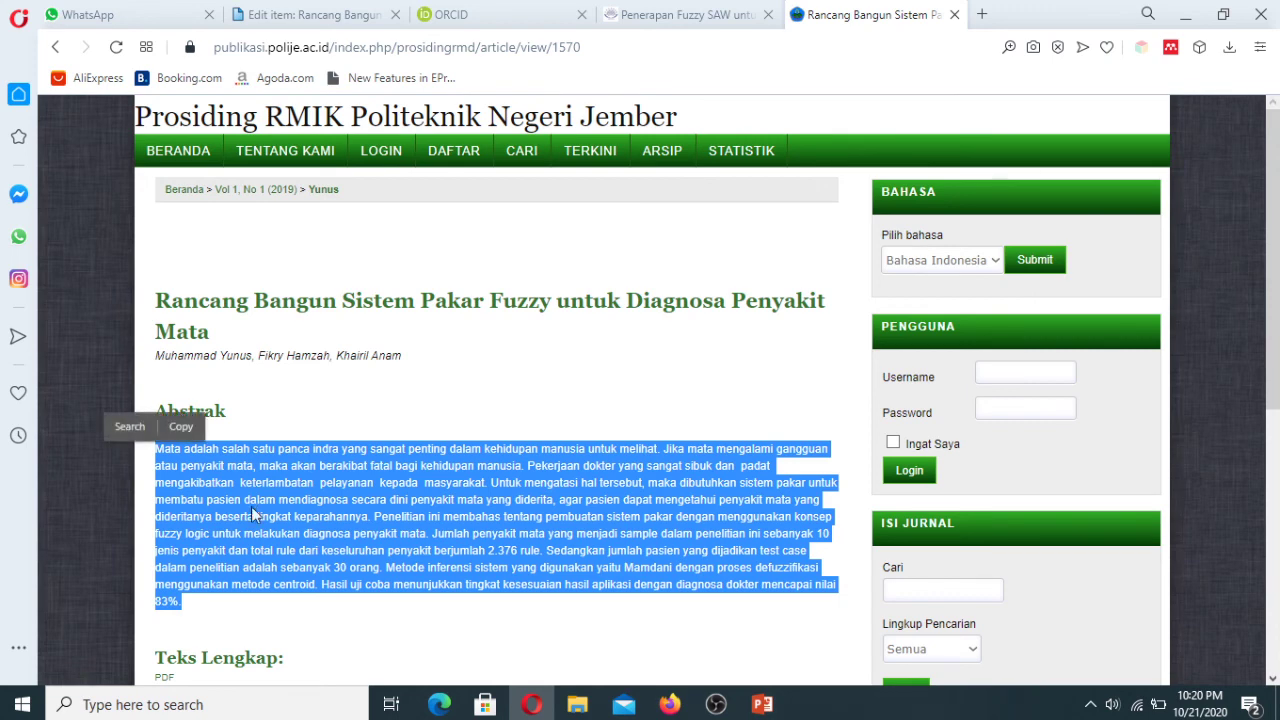
{"action": "left_click", "coordinate": [181, 427]}
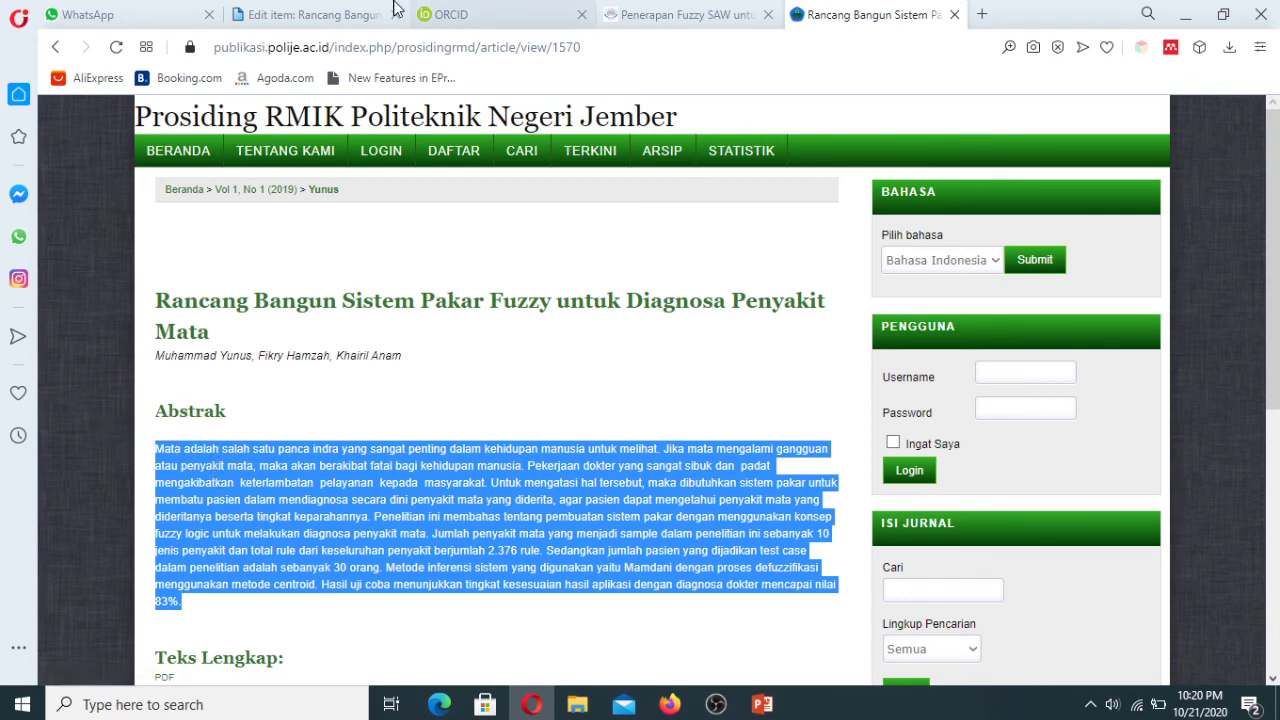
{"action": "left_click", "coordinate": [320, 14]}
{"action": "left_click", "coordinate": [540, 492]}
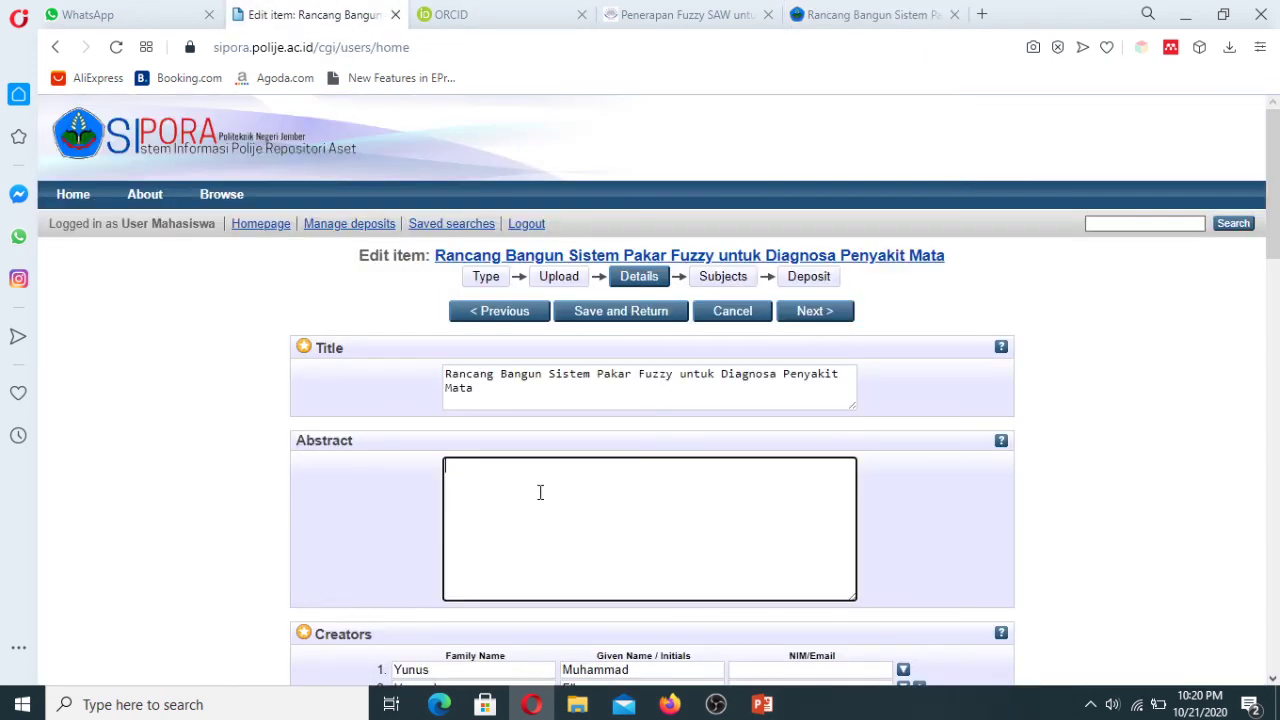
{"action": "key", "text": "ctrl+v"}
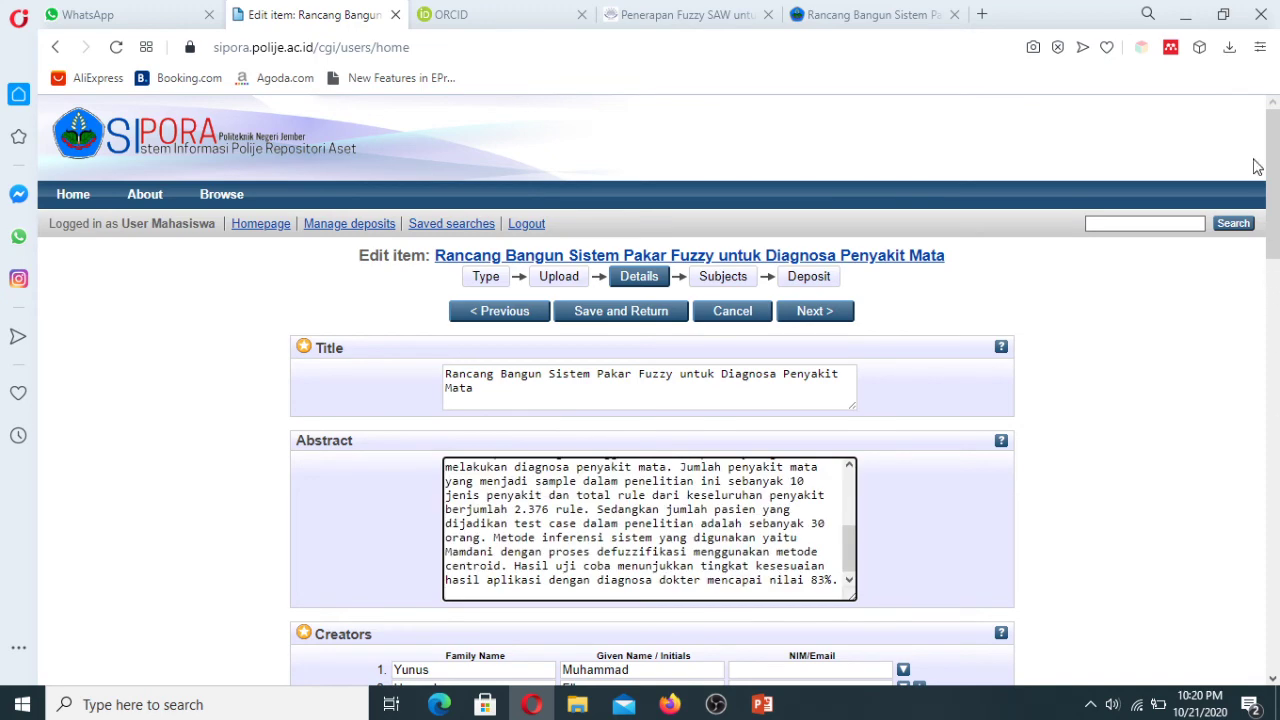
Assign the item to the division "Jurusan Kesehatan: Prodi D4 Rekam Medik: Publikasi".
{"action": "left_click", "coordinate": [1275, 300]}
{"action": "scroll", "coordinate": [1069, 286], "scroll_direction": "up", "scroll_amount": 1}
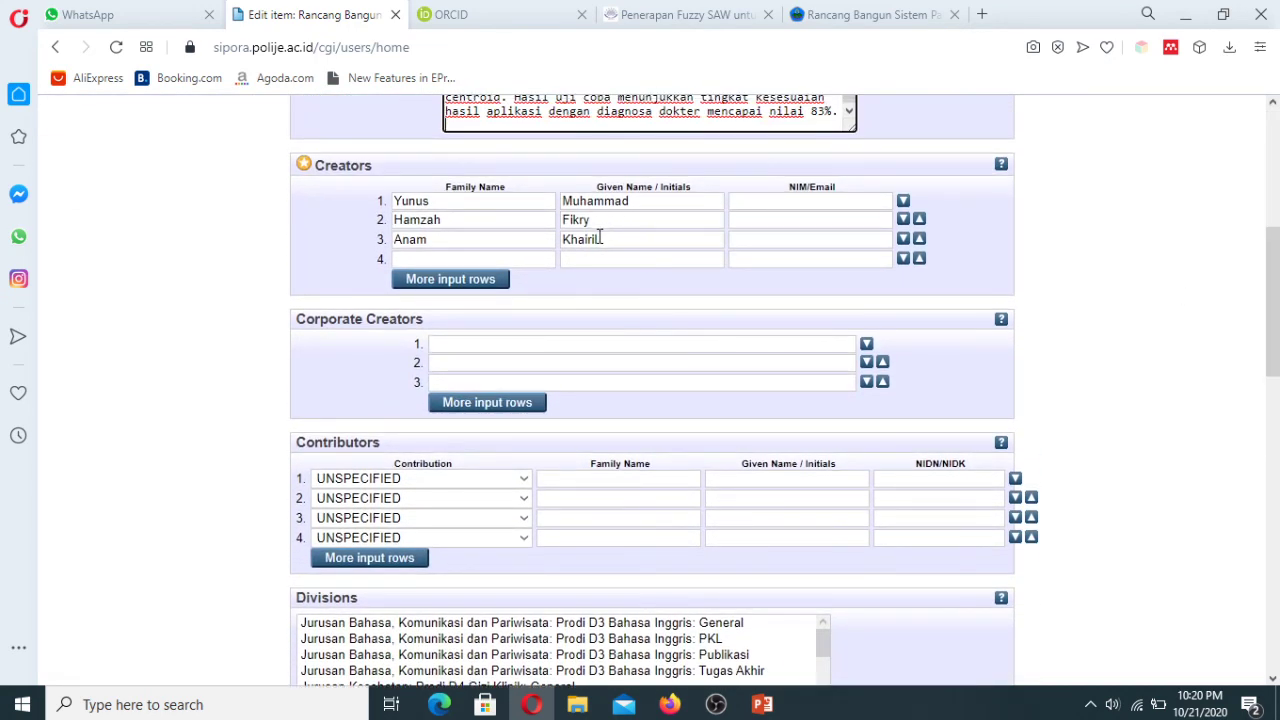
{"action": "scroll", "coordinate": [1274, 300], "scroll_direction": "down", "scroll_amount": 3}
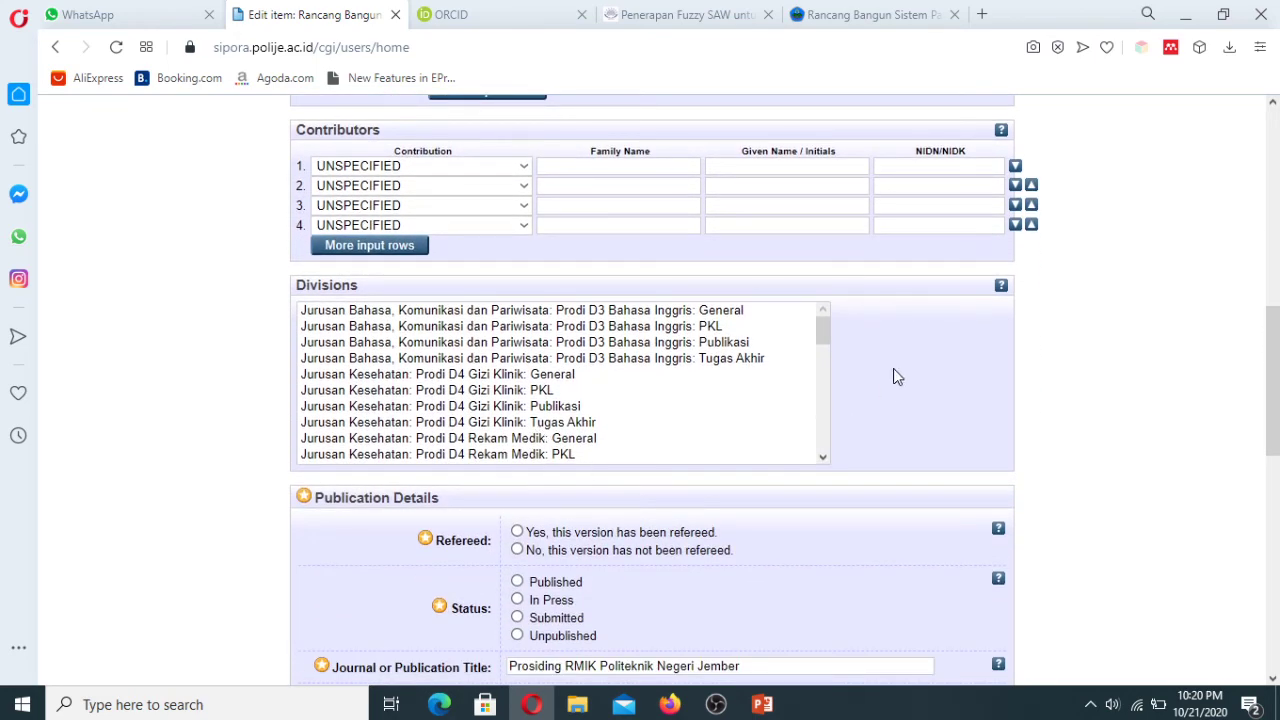
{"action": "mouse_move", "coordinate": [823, 334]}
{"action": "left_mouse_down"}
{"action": "mouse_move", "coordinate": [827, 374]}
{"action": "mouse_move", "coordinate": [814, 341]}
{"action": "left_mouse_up"}
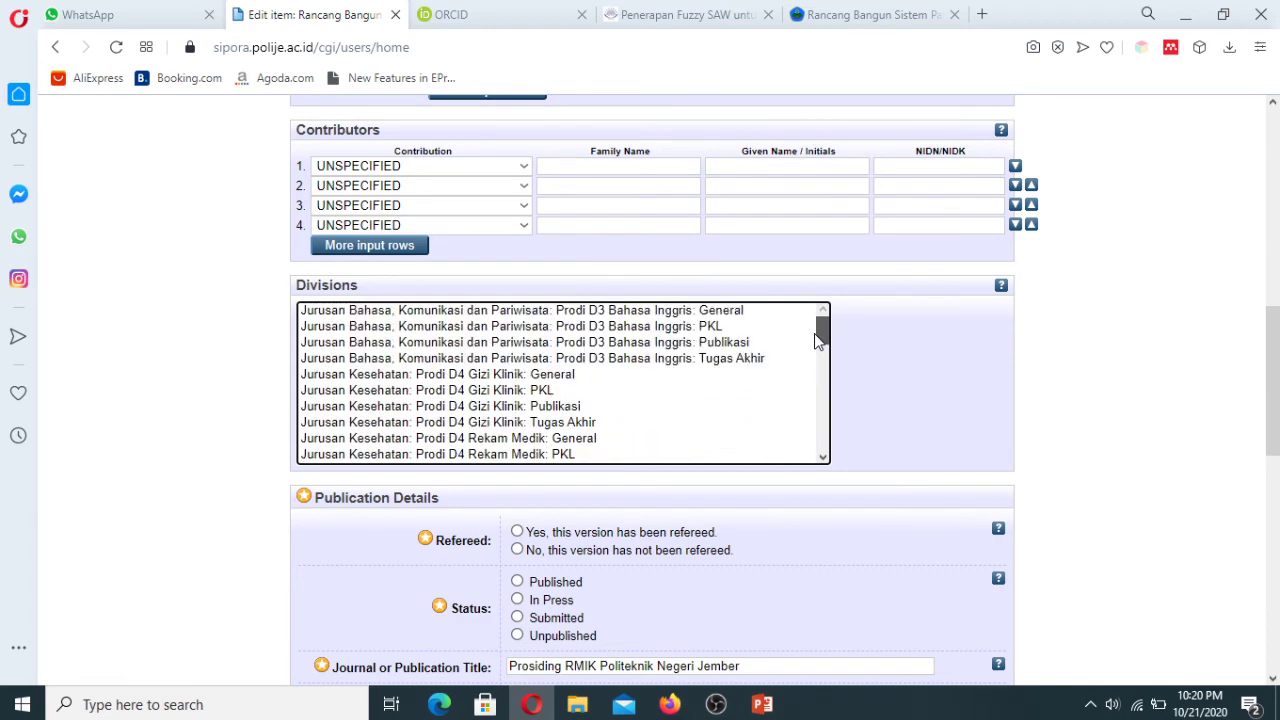
{"action": "scroll", "coordinate": [817, 340], "scroll_direction": "down", "scroll_amount": 1}
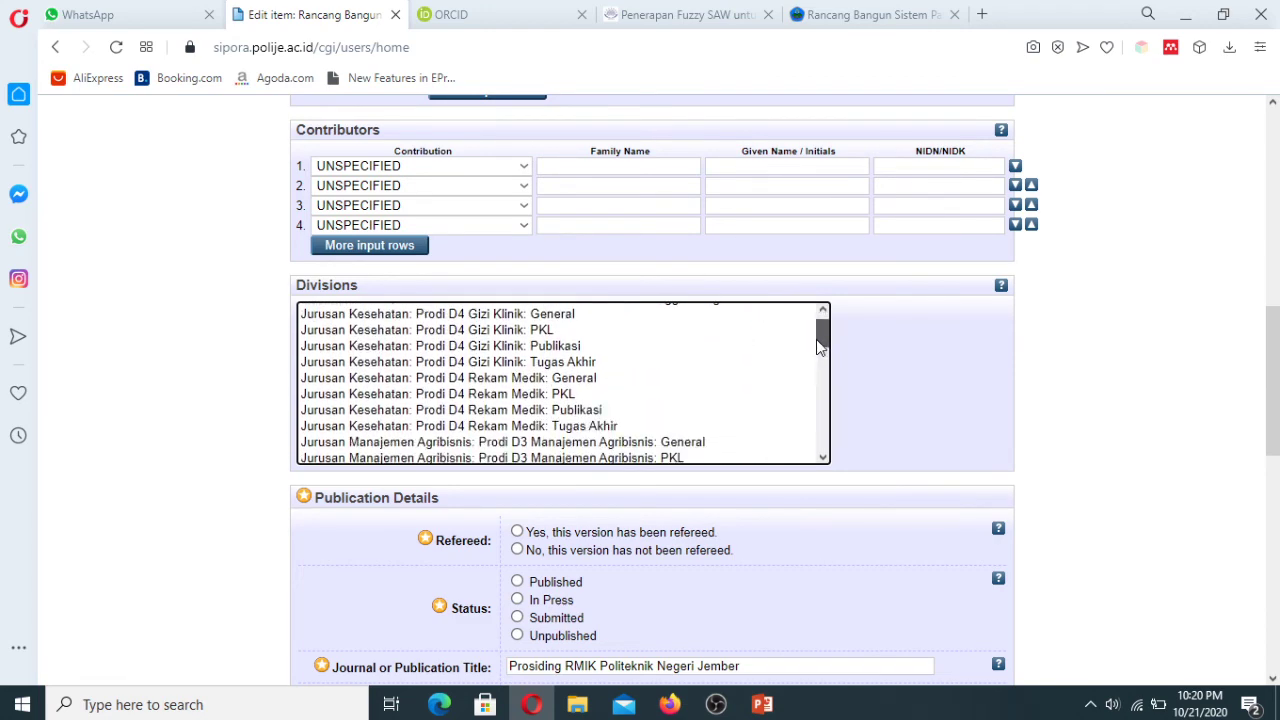
{"action": "left_click", "coordinate": [549, 411]}
Mark the article version as refereed and set its status to Published in the publication details.
{"action": "scroll", "coordinate": [503, 333], "scroll_direction": "down", "scroll_amount": 2}
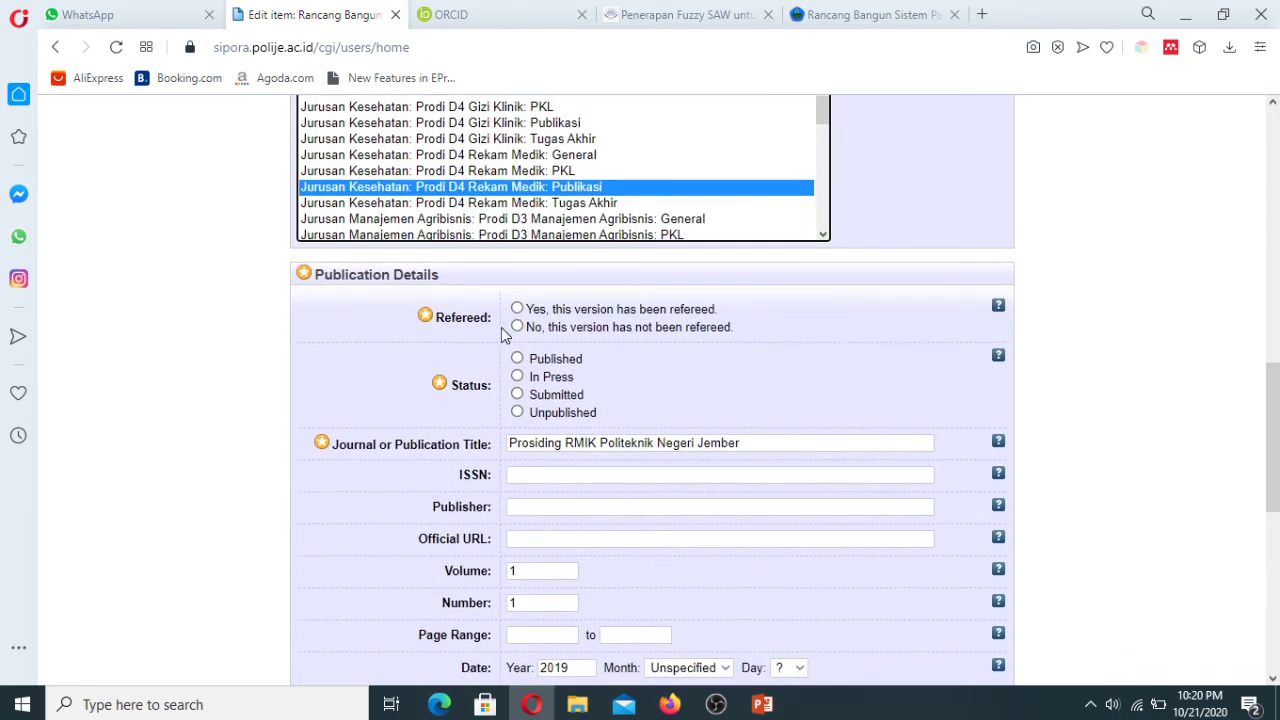
{"action": "left_click", "coordinate": [517, 309]}
{"action": "left_click", "coordinate": [517, 358]}
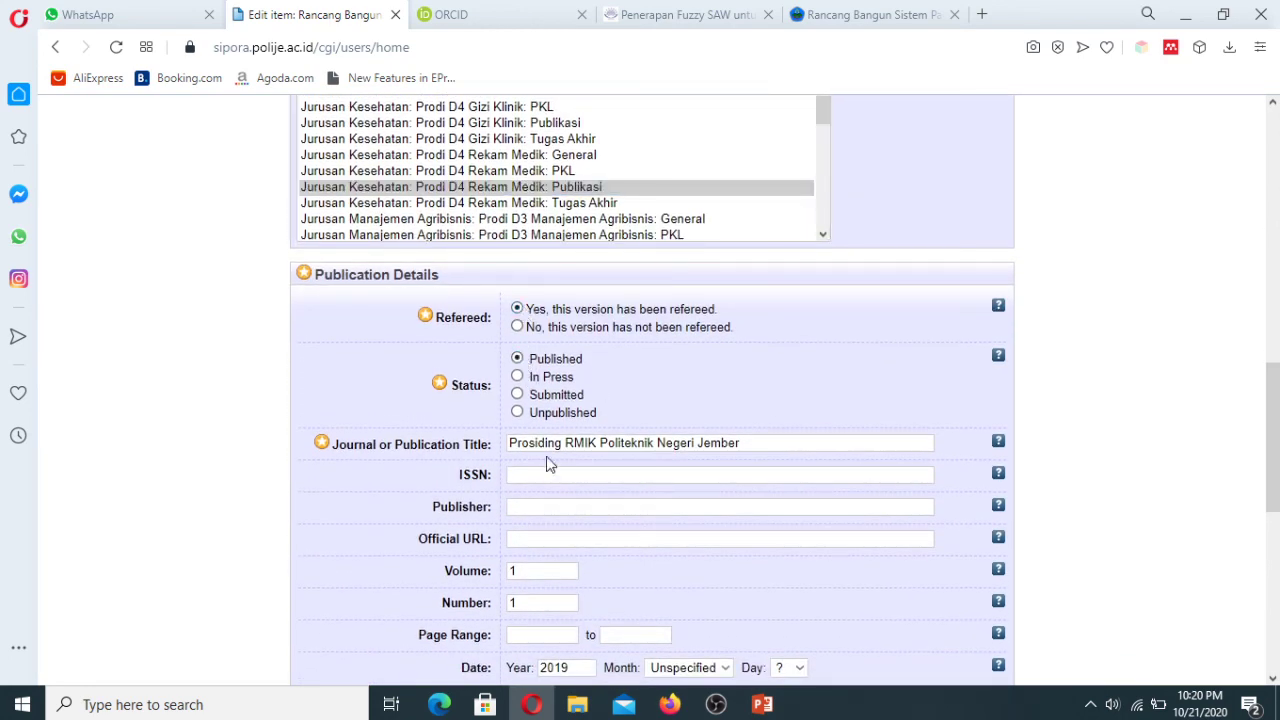
Set the ISSN to 2222-5555 and the publisher to "Prodi Rekam Medik, Jurusan Kesehatan, Politeknik Negeri Jember".
{"action": "left_click", "coordinate": [558, 477]}
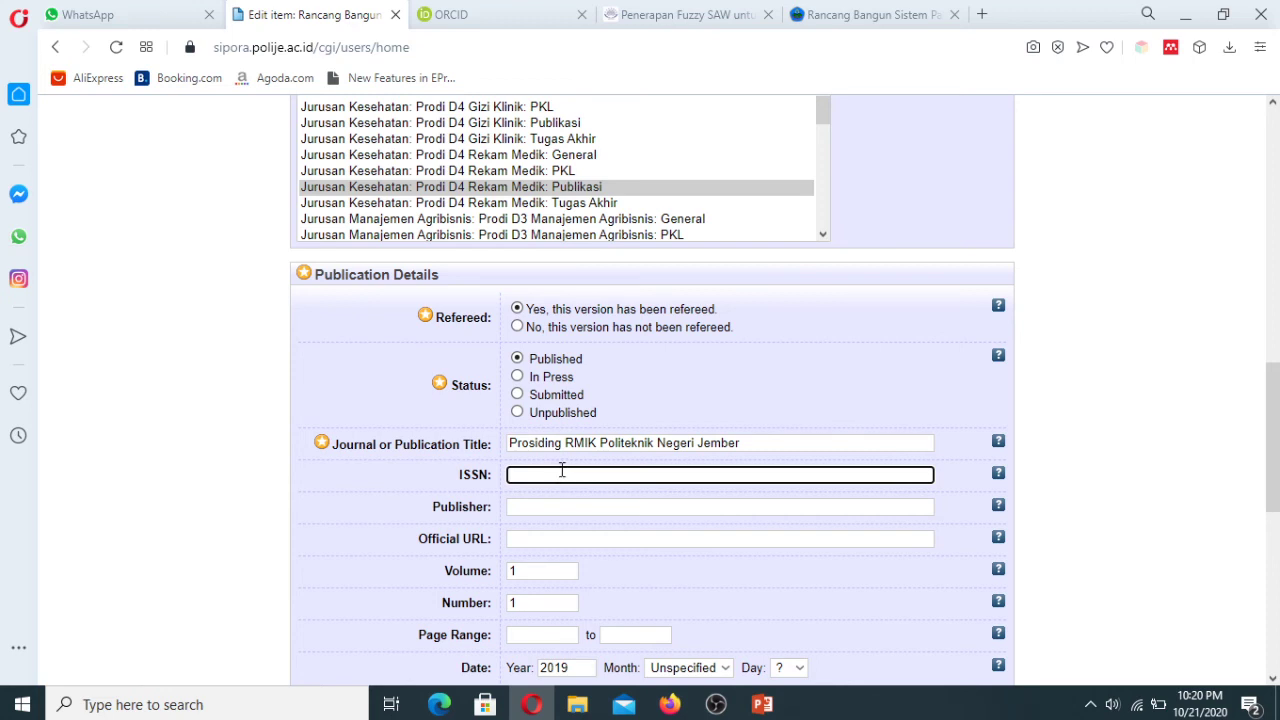
{"action": "type", "text": "2222"}
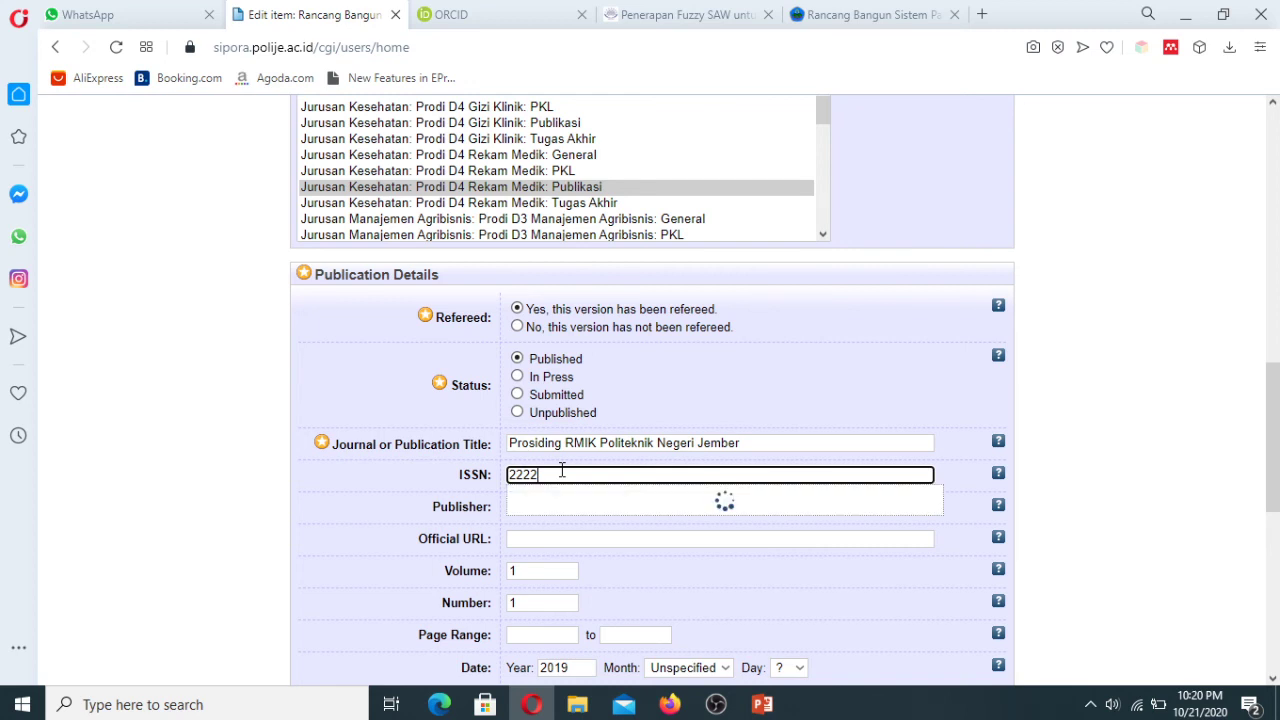
{"action": "type", "text": "-"}
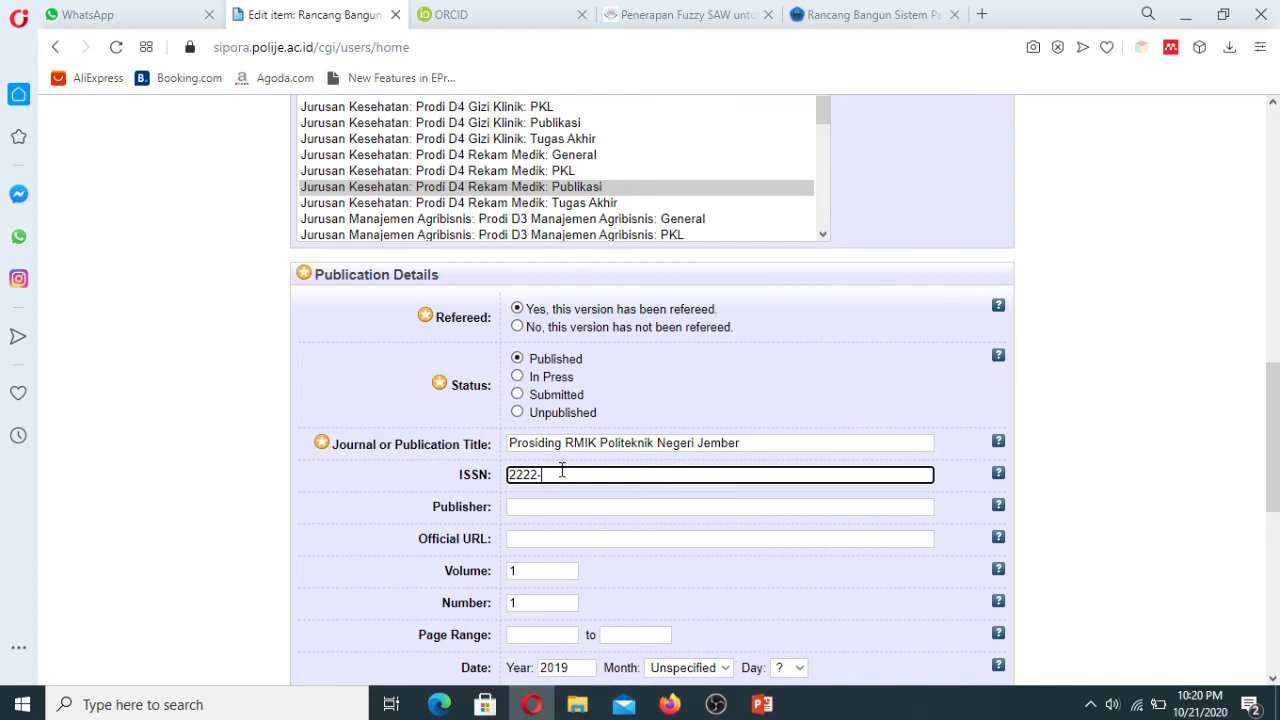
{"action": "type", "text": "5556"}
{"action": "left_click", "coordinate": [550, 506]}
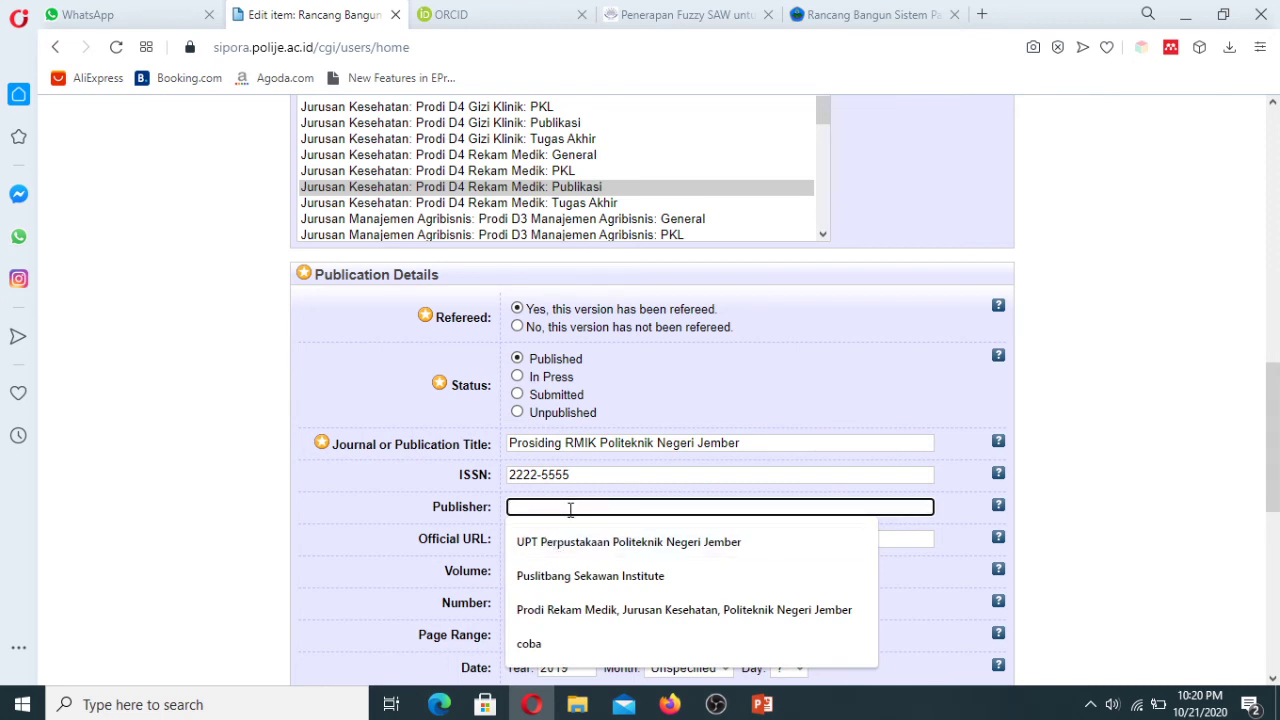
{"action": "left_click", "coordinate": [590, 618]}
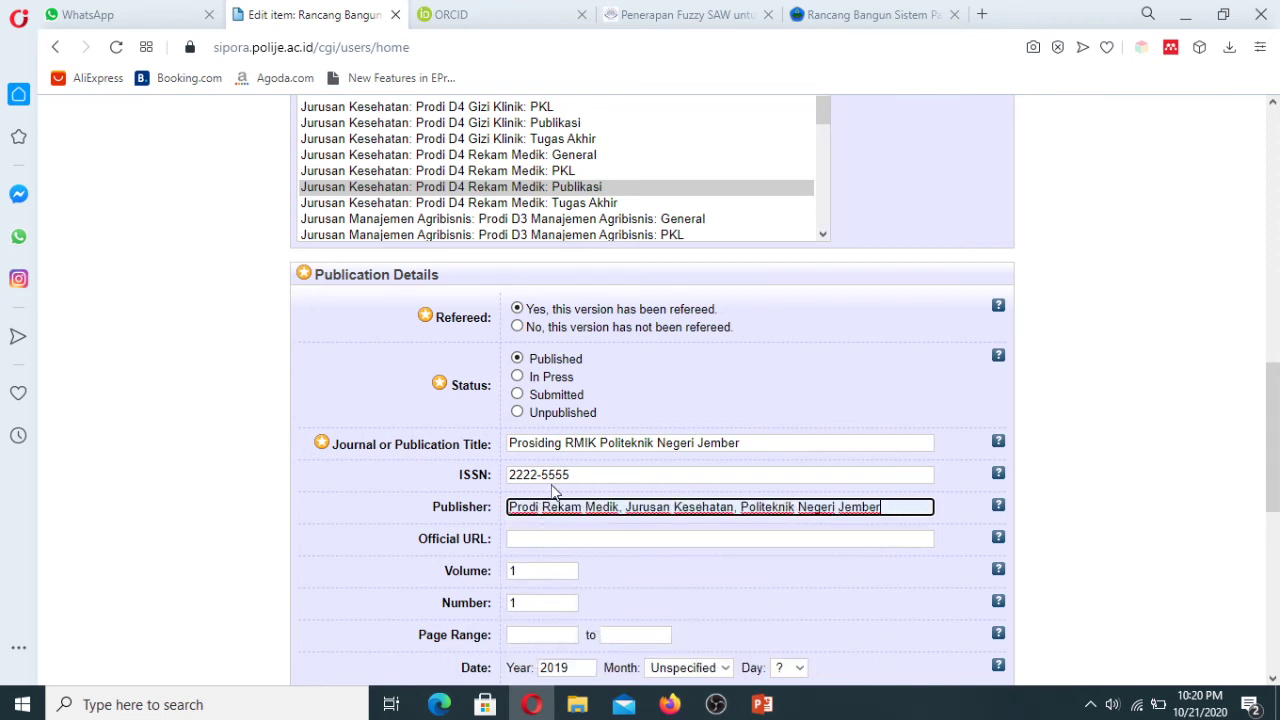
Copy the link address of the PDF full text on the article's journal page and paste it into the item's Official URL.
{"action": "left_click", "coordinate": [888, 14]}
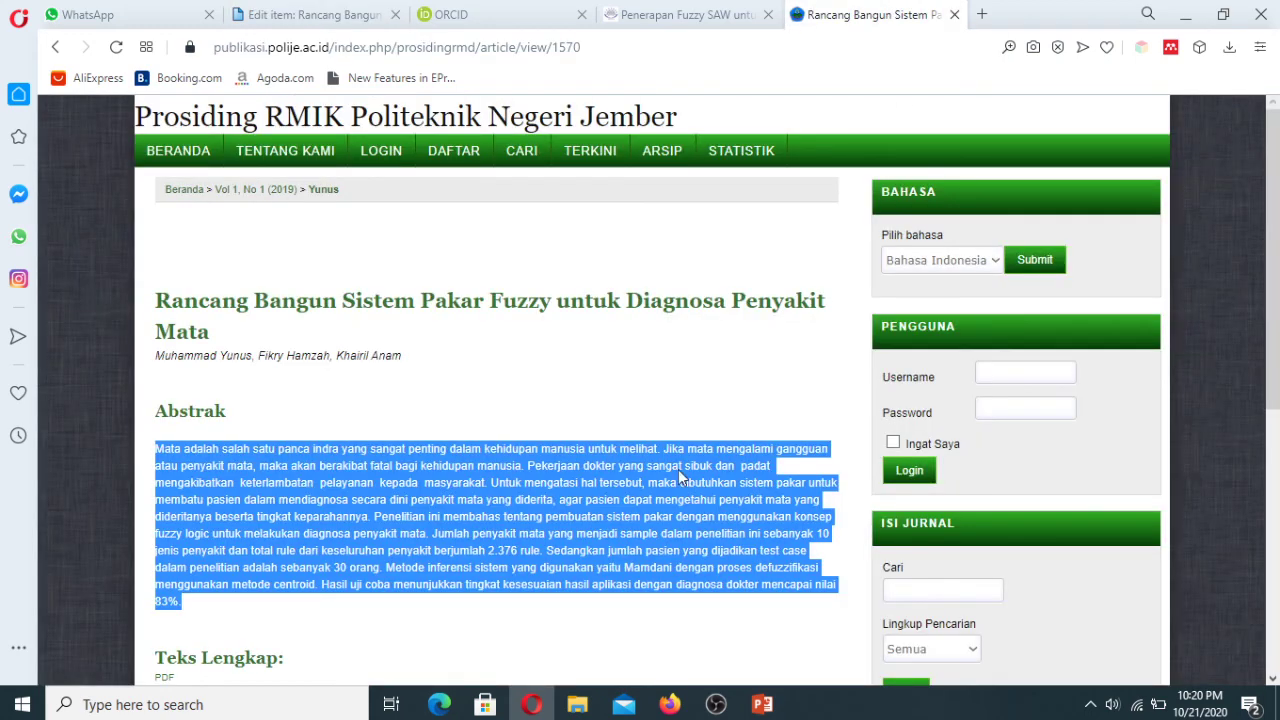
{"action": "scroll", "coordinate": [204, 514], "scroll_direction": "down", "scroll_amount": 2}
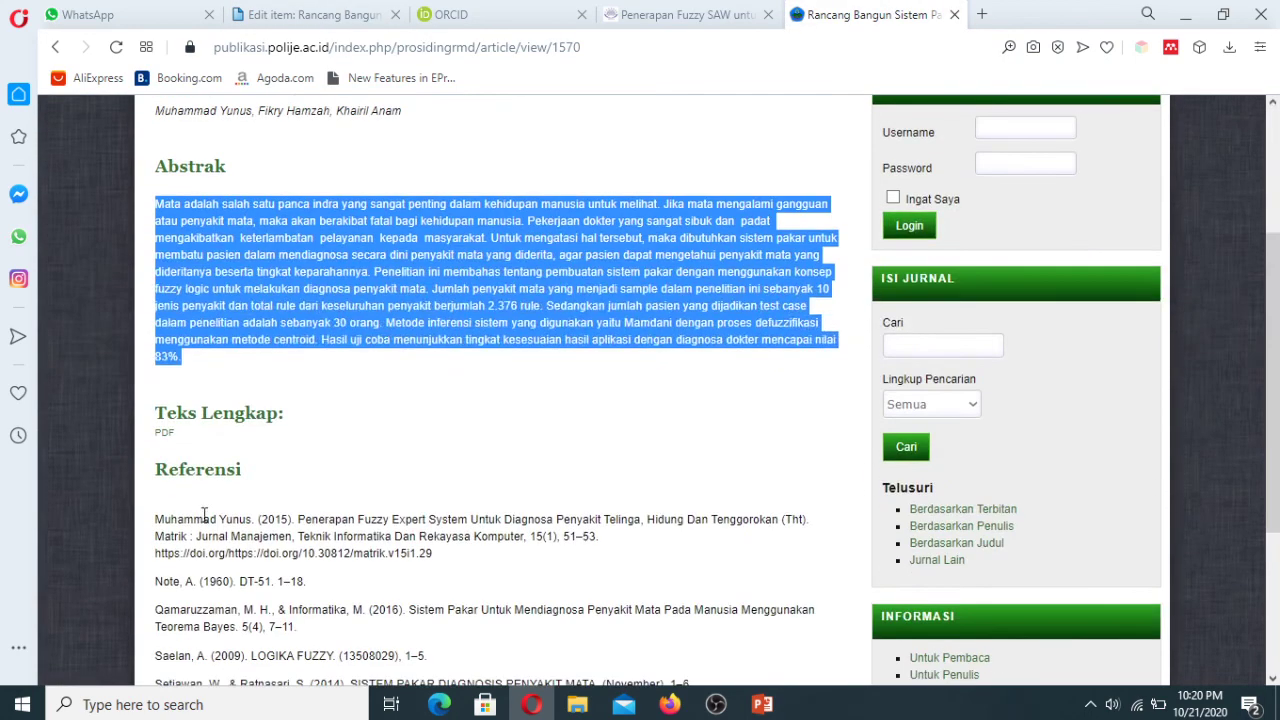
{"action": "right_click", "coordinate": [163, 433]}
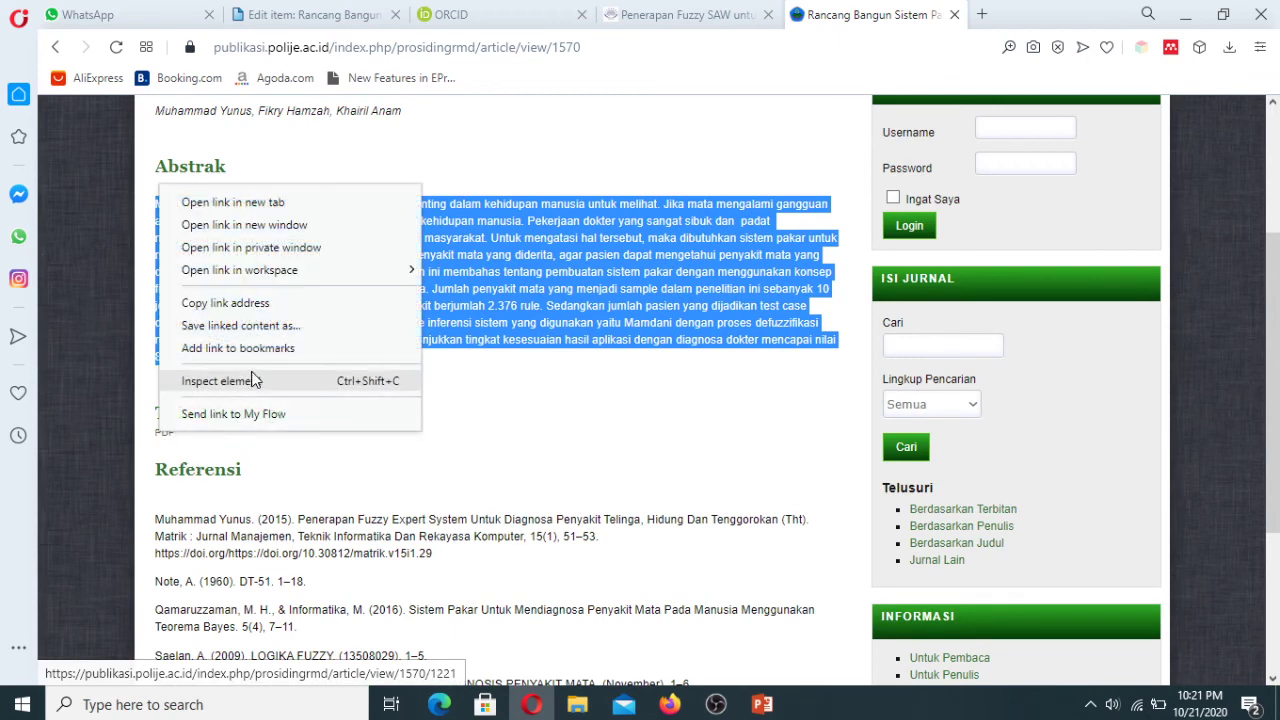
{"action": "left_click", "coordinate": [237, 310]}
{"action": "left_click", "coordinate": [310, 14]}
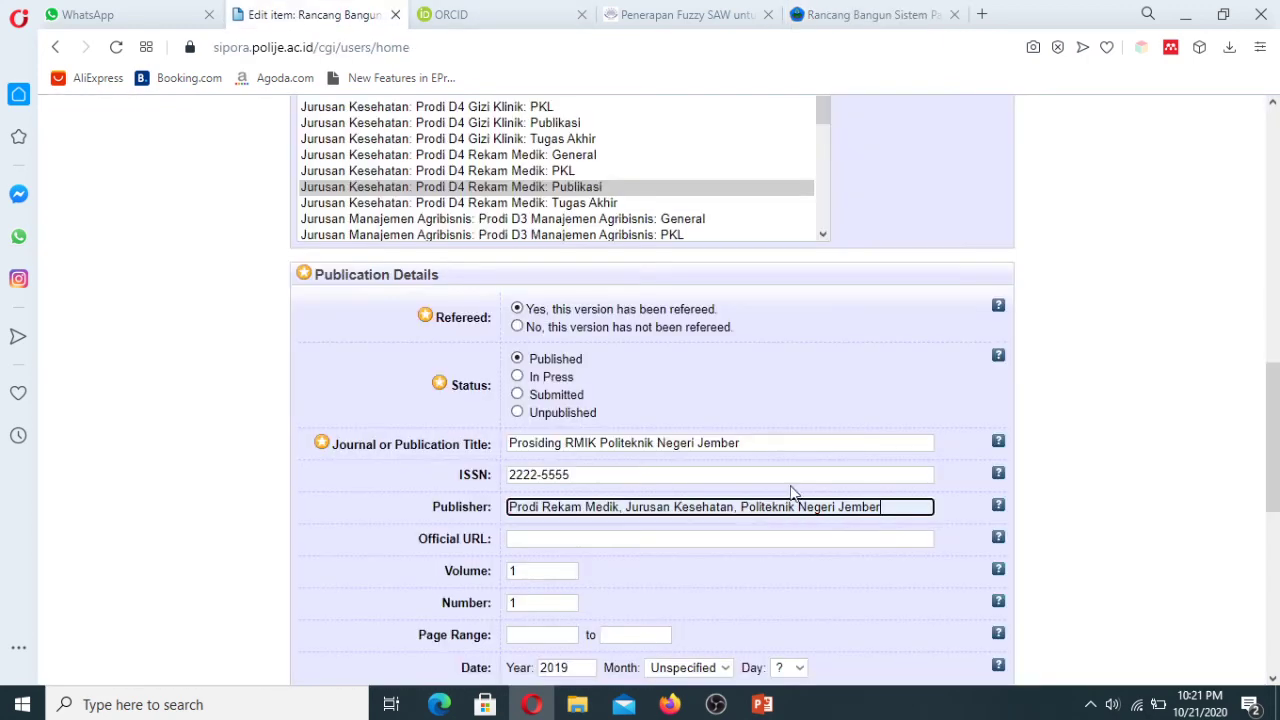
{"action": "left_click", "coordinate": [642, 541]}
{"action": "key", "text": "ctrl+v"}
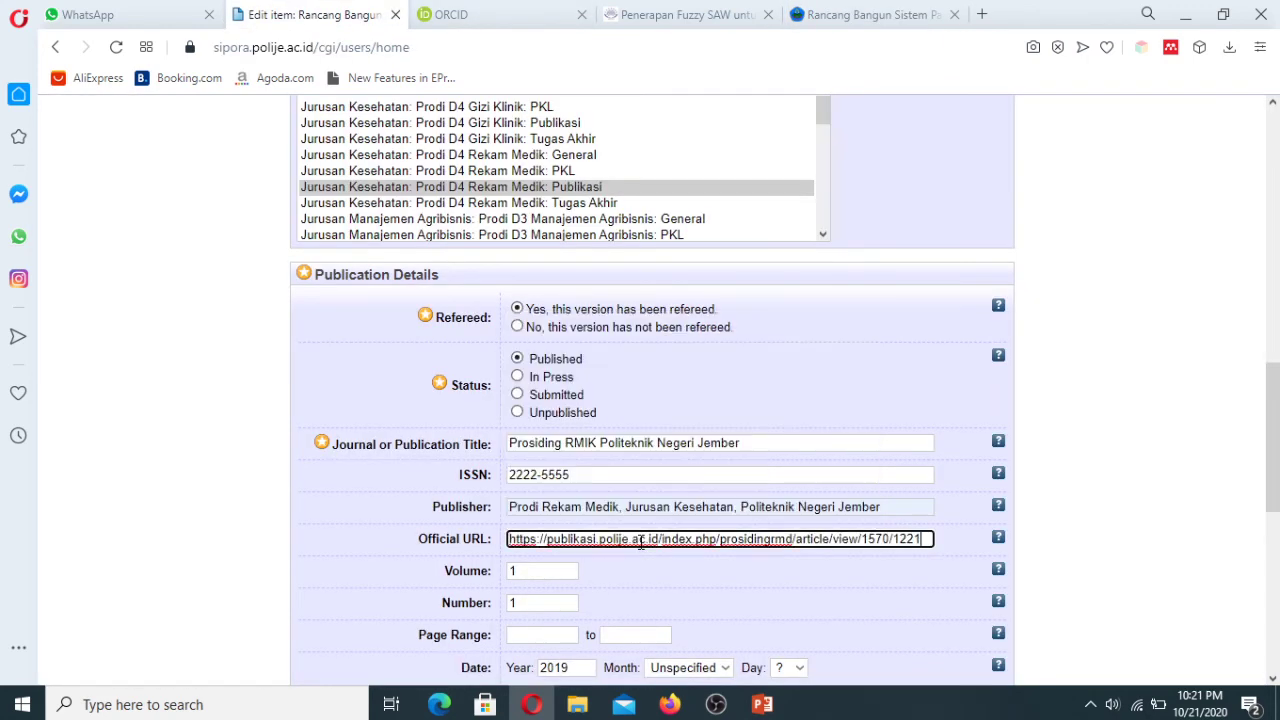
Set the page range to 37 to 44 and the date type to Publication.
{"action": "scroll", "coordinate": [1276, 488], "scroll_direction": "down", "scroll_amount": 5}
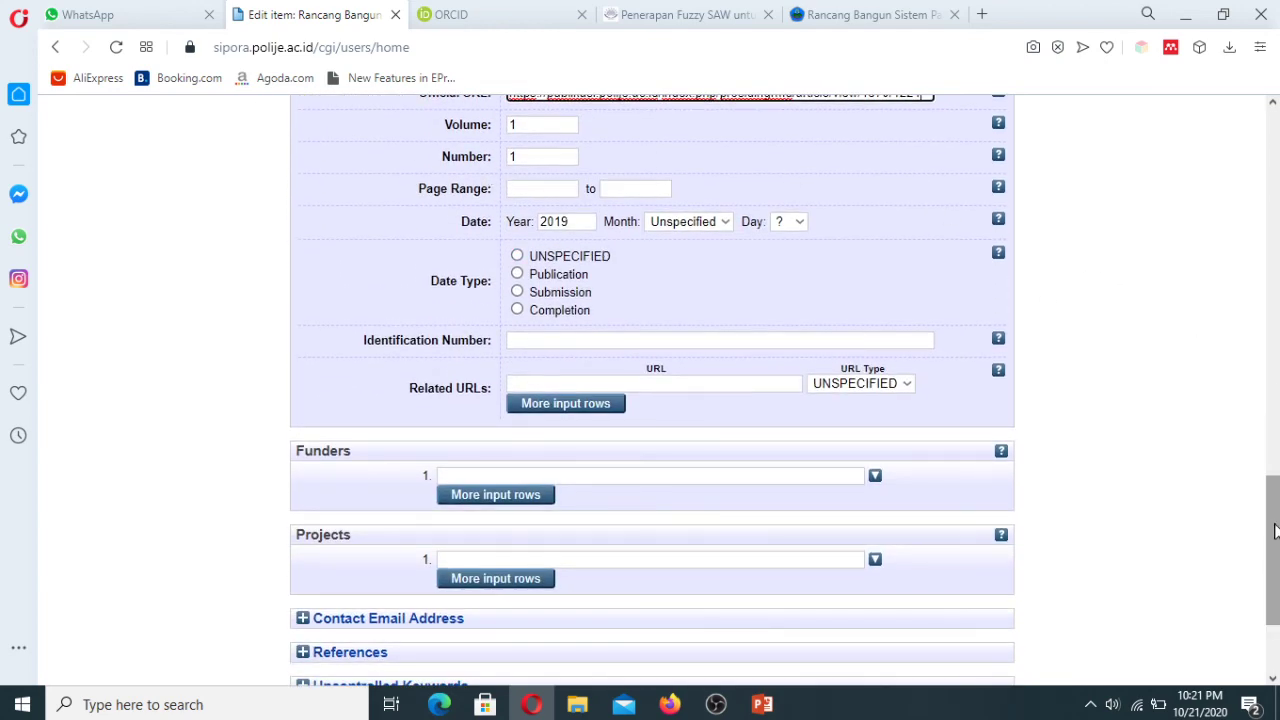
{"action": "left_click_drag", "start_coordinate": [1273, 522], "coordinate": [1240, 462]}
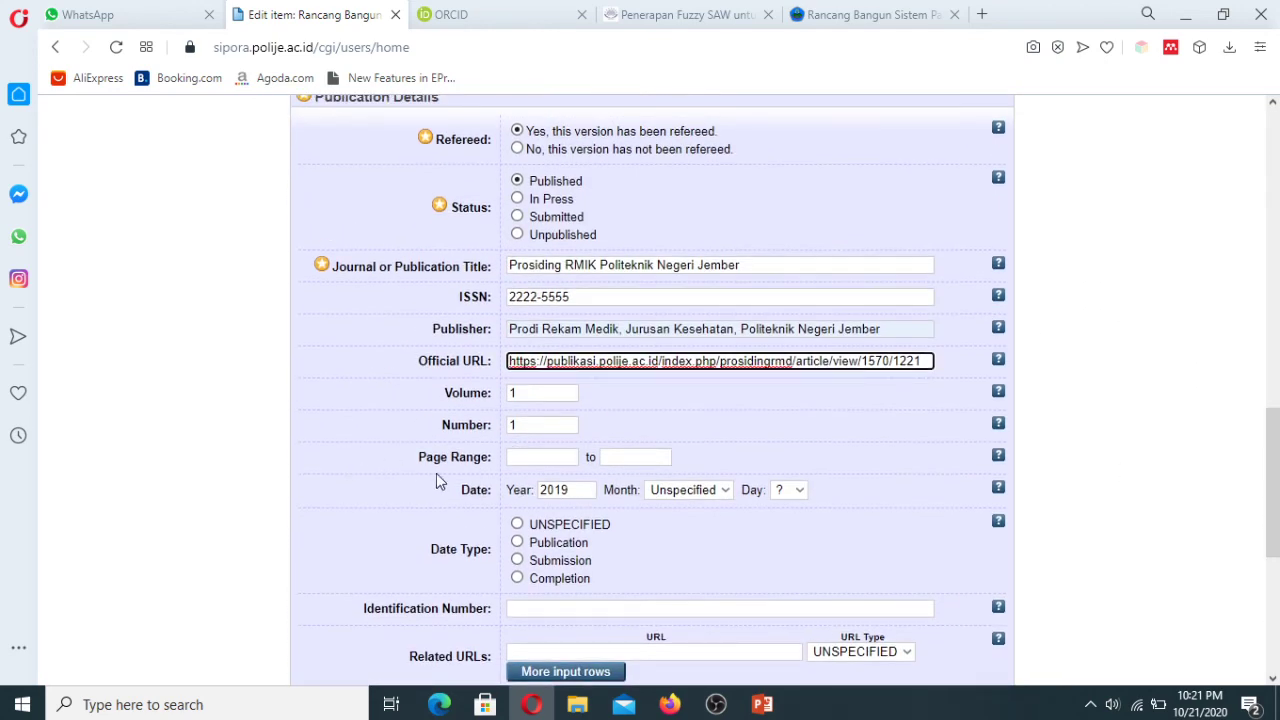
{"action": "left_click", "coordinate": [539, 458]}
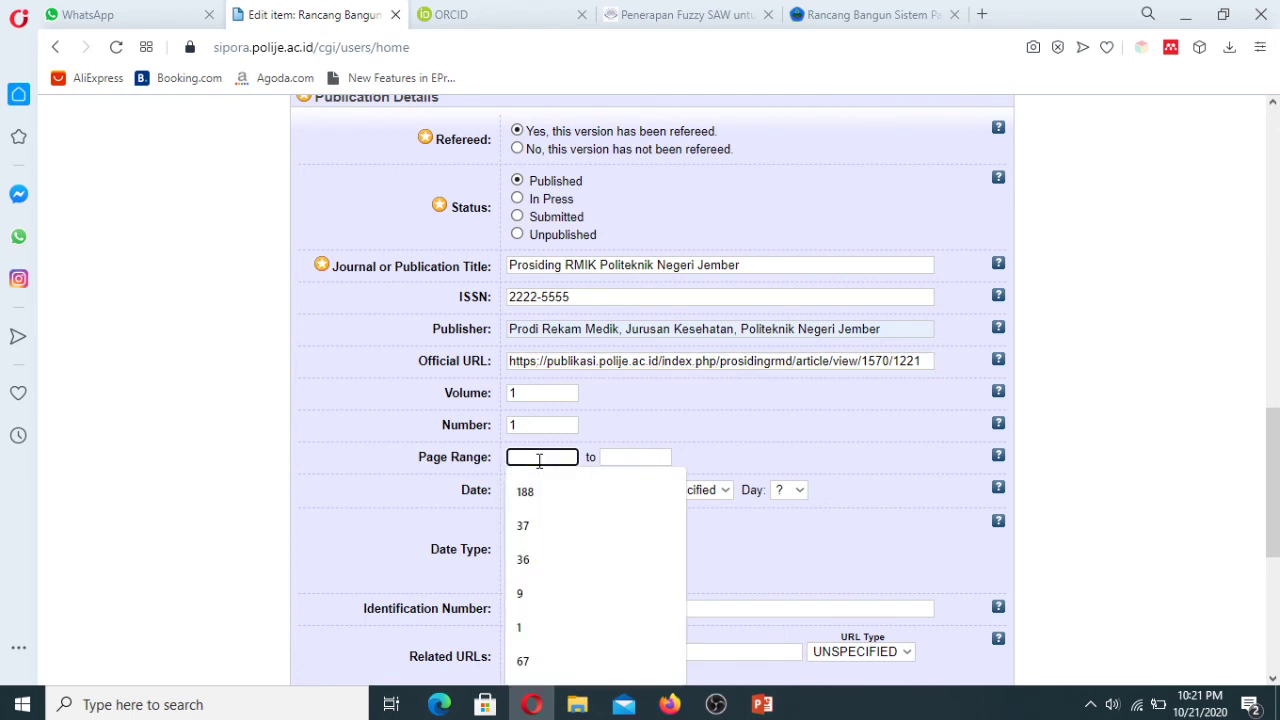
{"action": "left_click", "coordinate": [541, 525]}
{"action": "left_click", "coordinate": [643, 458]}
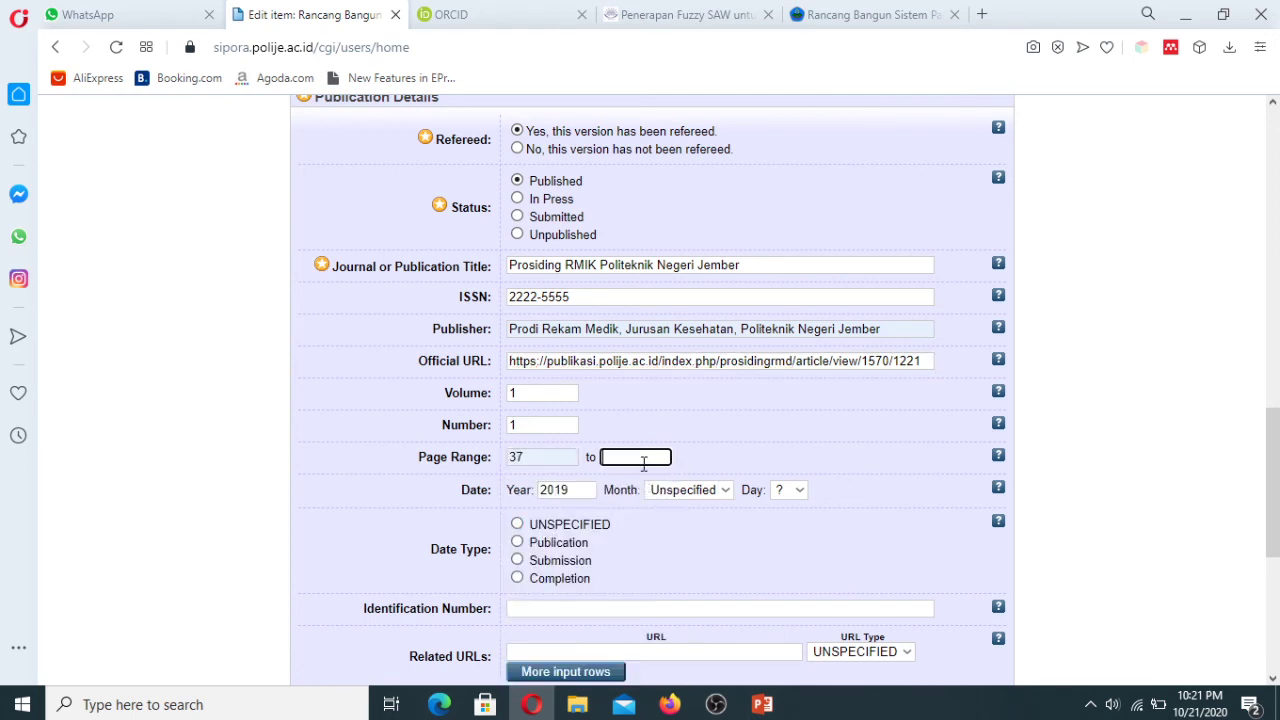
{"action": "left_click", "coordinate": [623, 528]}
{"action": "left_click", "coordinate": [519, 543]}
Check the completed details, proceed to the Subjects stage and add 458 - Teknik Informatika from Teknik Elektro dan Informatika under Rumpun Ilmu Teknik.
{"action": "scroll", "coordinate": [1276, 468], "scroll_direction": "up", "scroll_amount": 5}
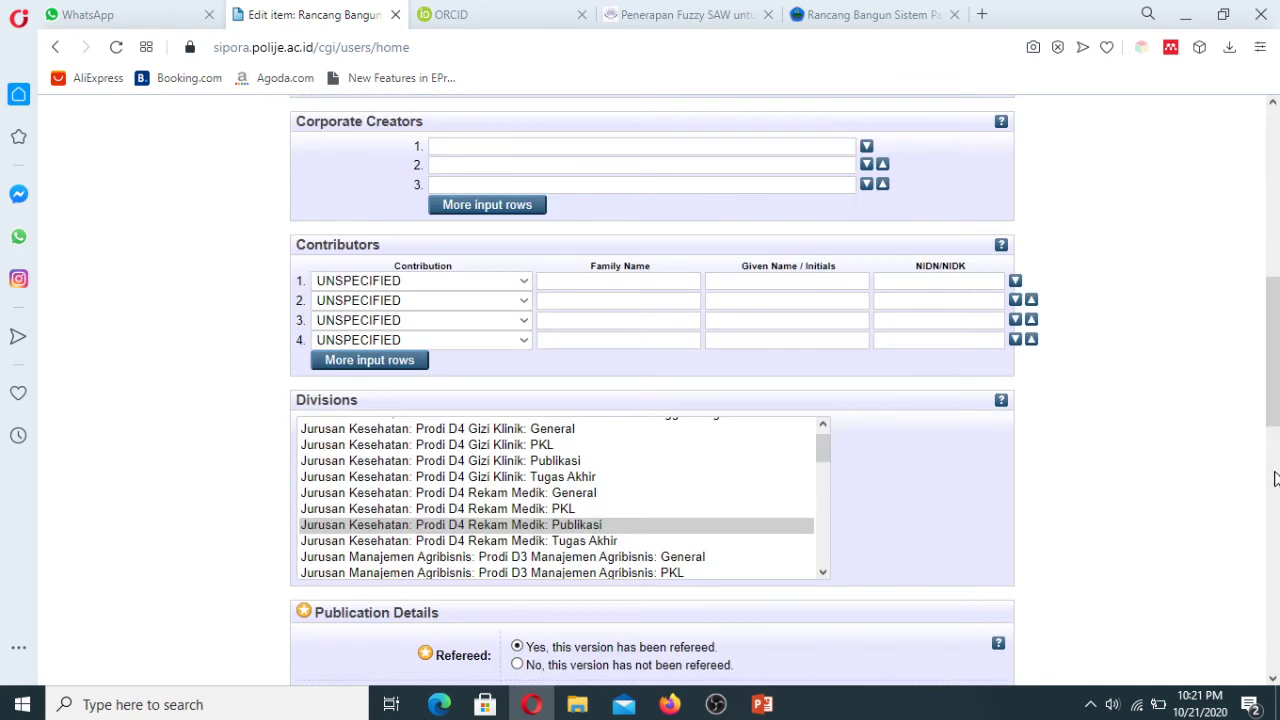
{"action": "left_click_drag", "start_coordinate": [1274, 400], "coordinate": [1275, 650]}
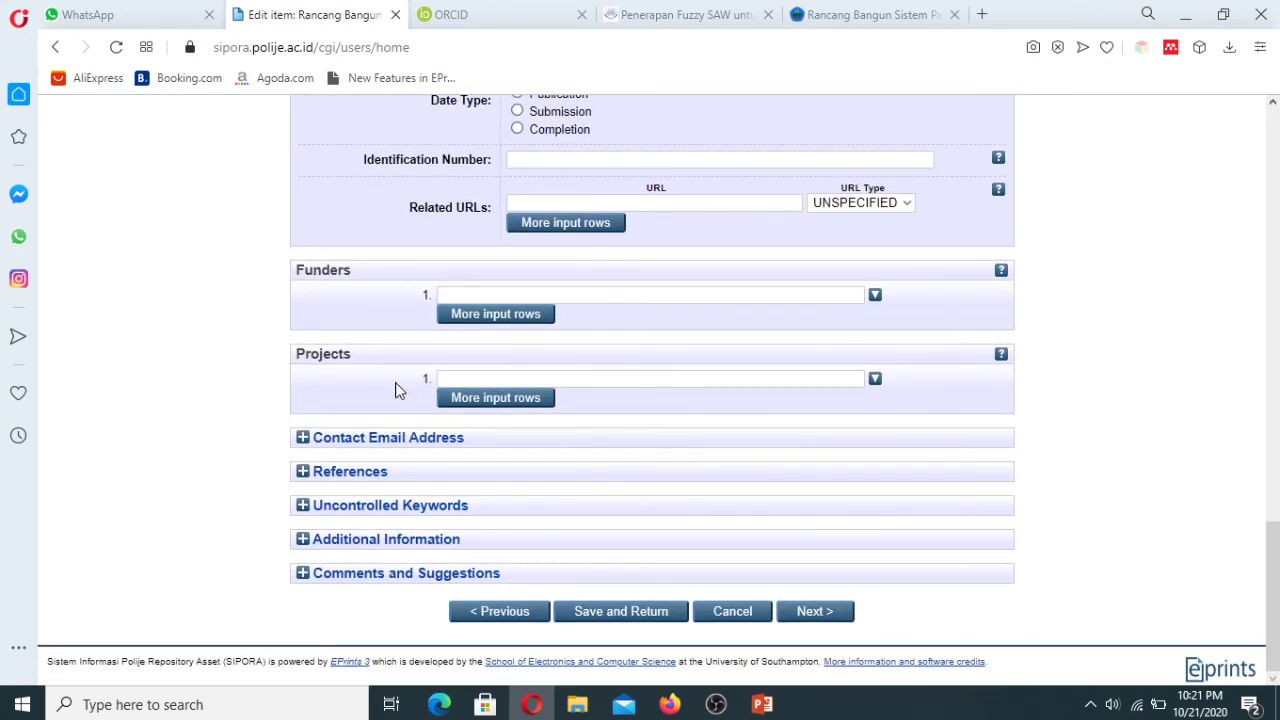
{"action": "scroll", "coordinate": [1276, 568], "scroll_direction": "up", "scroll_amount": 1}
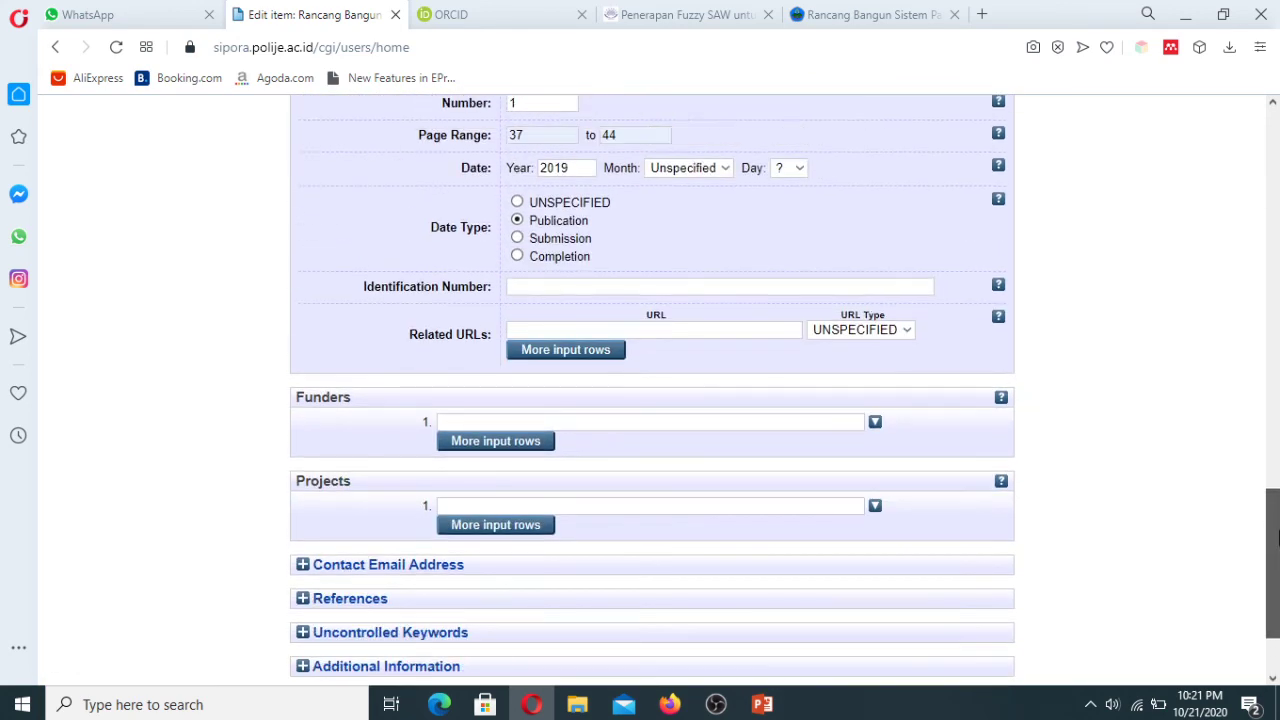
{"action": "scroll", "coordinate": [1276, 568], "scroll_direction": "down", "scroll_amount": 2}
{"action": "left_click", "coordinate": [809, 614]}
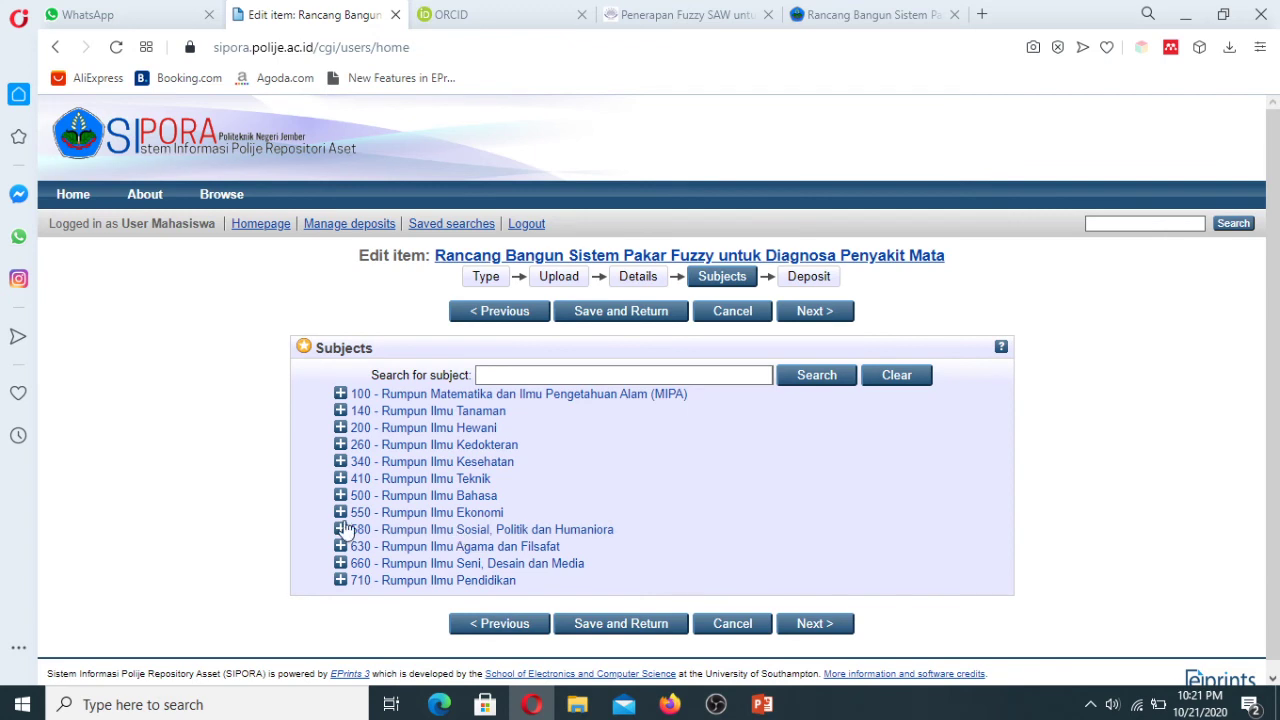
{"action": "left_click", "coordinate": [341, 479]}
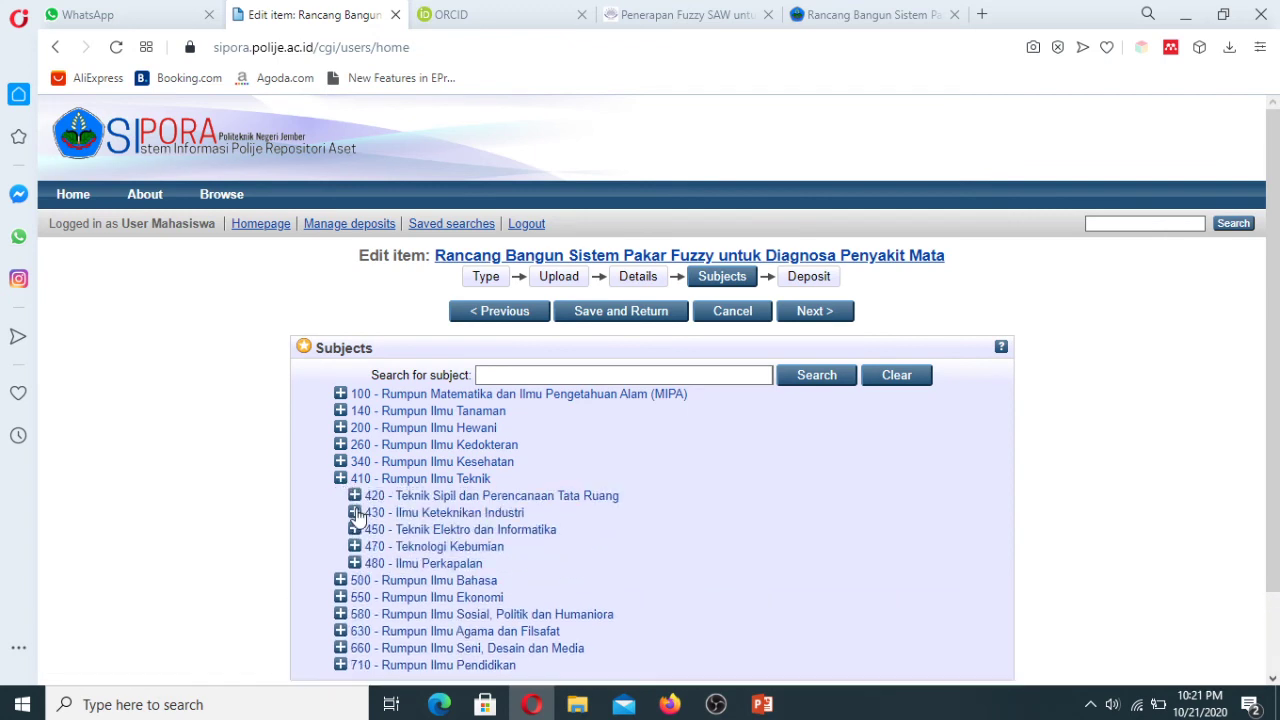
{"action": "left_click", "coordinate": [355, 530]}
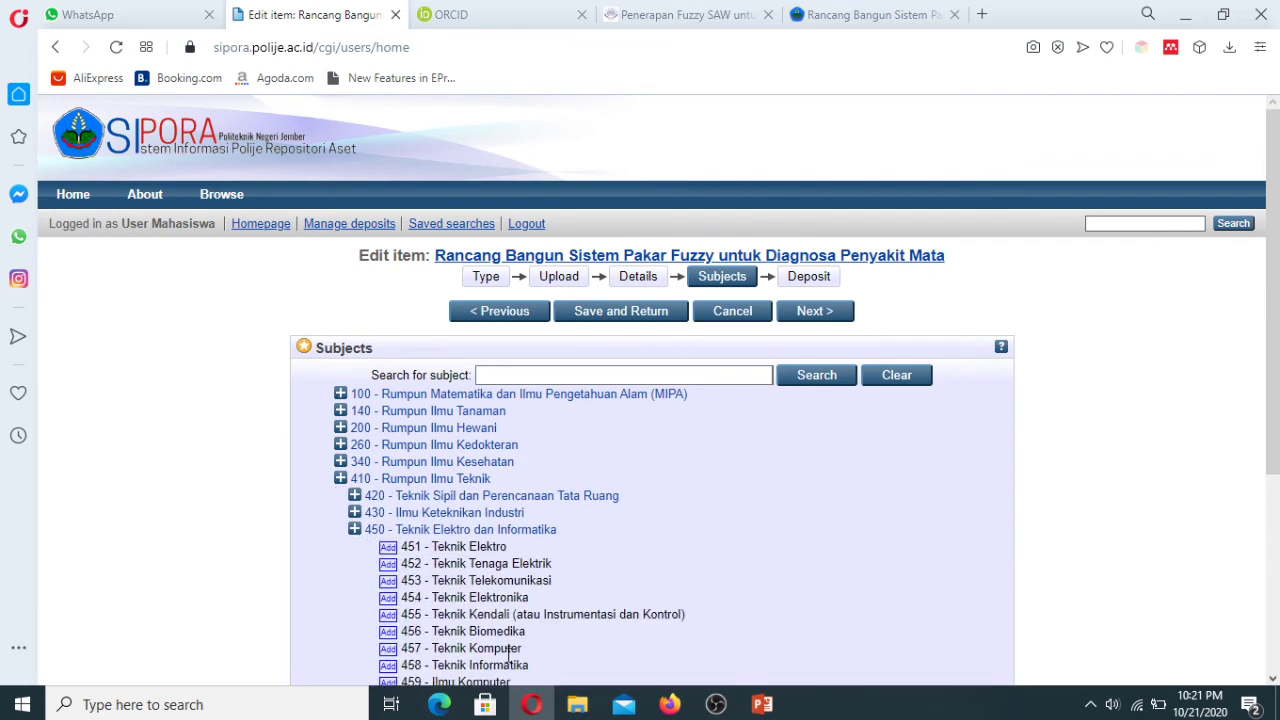
{"action": "left_click", "coordinate": [388, 666]}
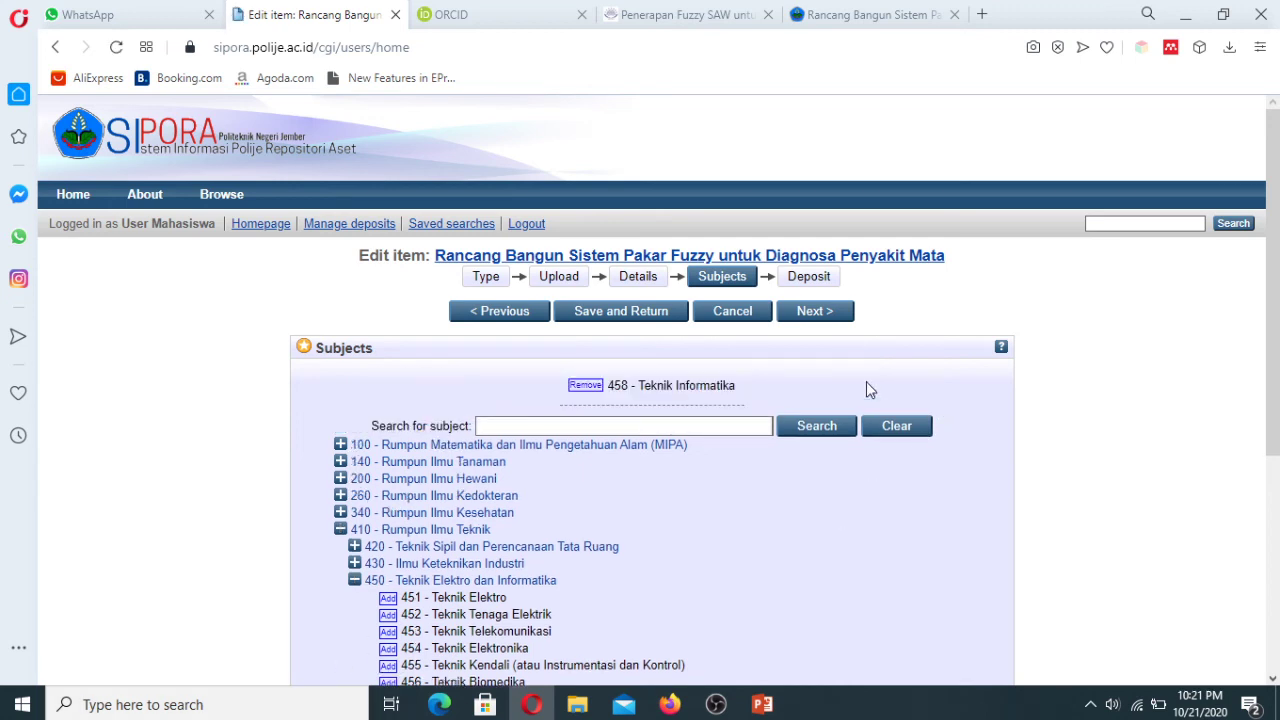
Proceed to the Deposit stage, deposit the item and go back to the list of managed deposits.
{"action": "left_click", "coordinate": [818, 318]}
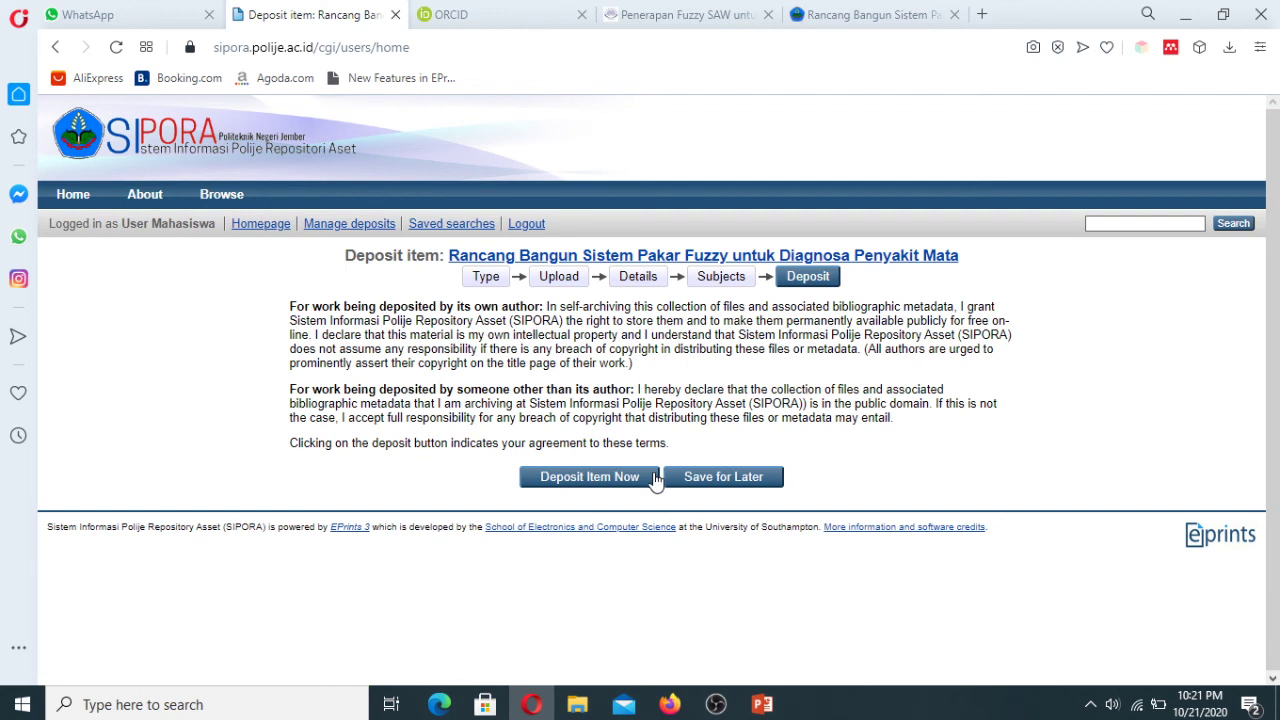
{"action": "left_click", "coordinate": [603, 478]}
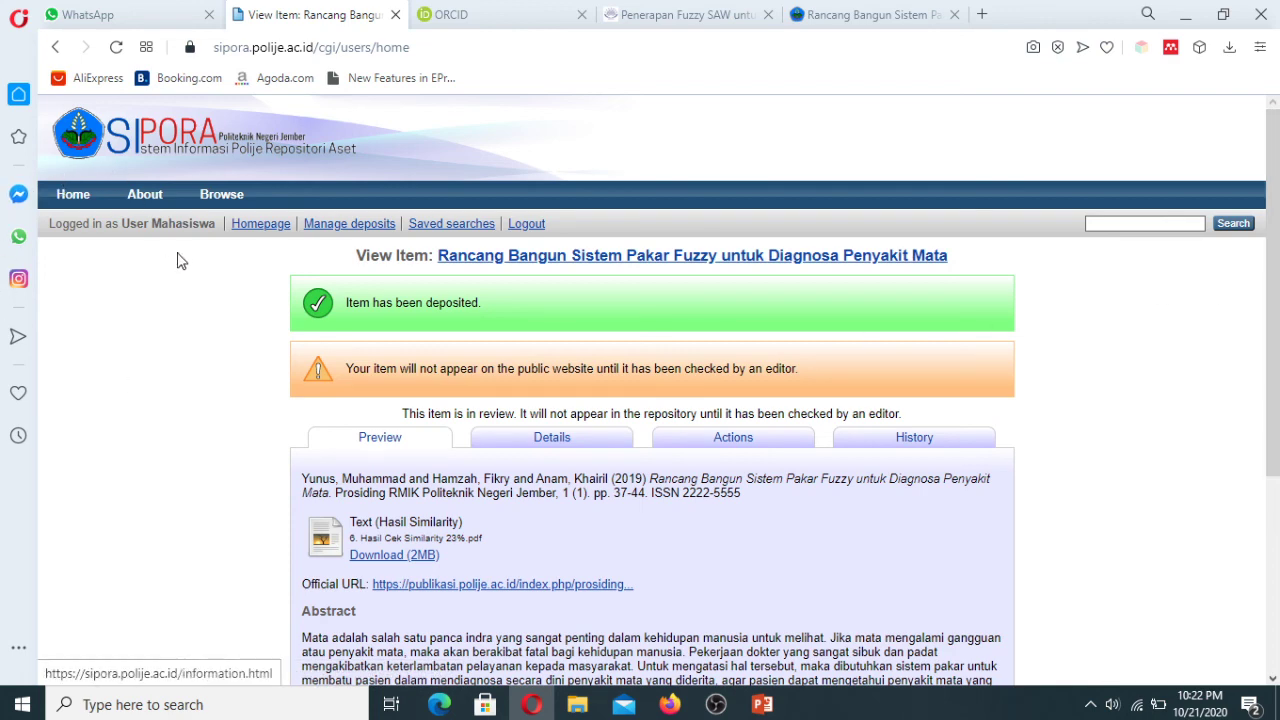
{"action": "left_click", "coordinate": [349, 228]}
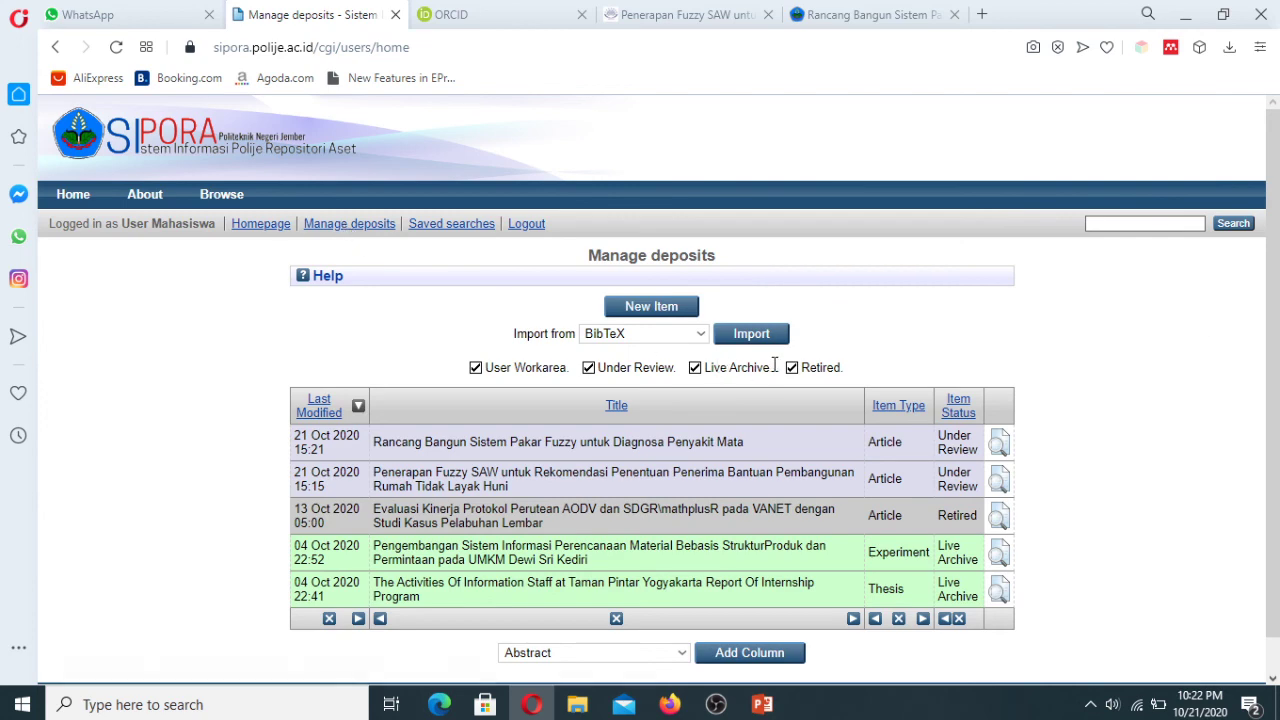
Create a new item of type Article and proceed to its Details stage without uploading a document.
{"action": "left_click", "coordinate": [649, 316]}
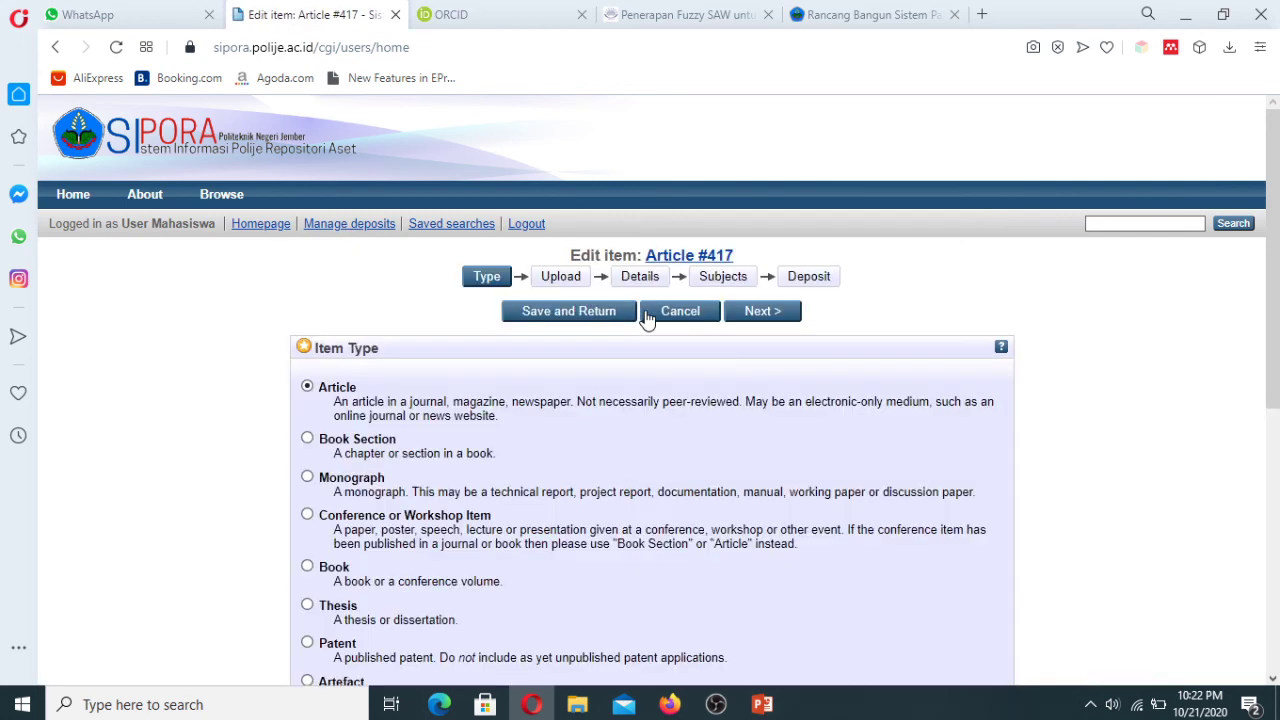
{"action": "scroll", "coordinate": [1278, 278], "scroll_direction": "down", "scroll_amount": 1}
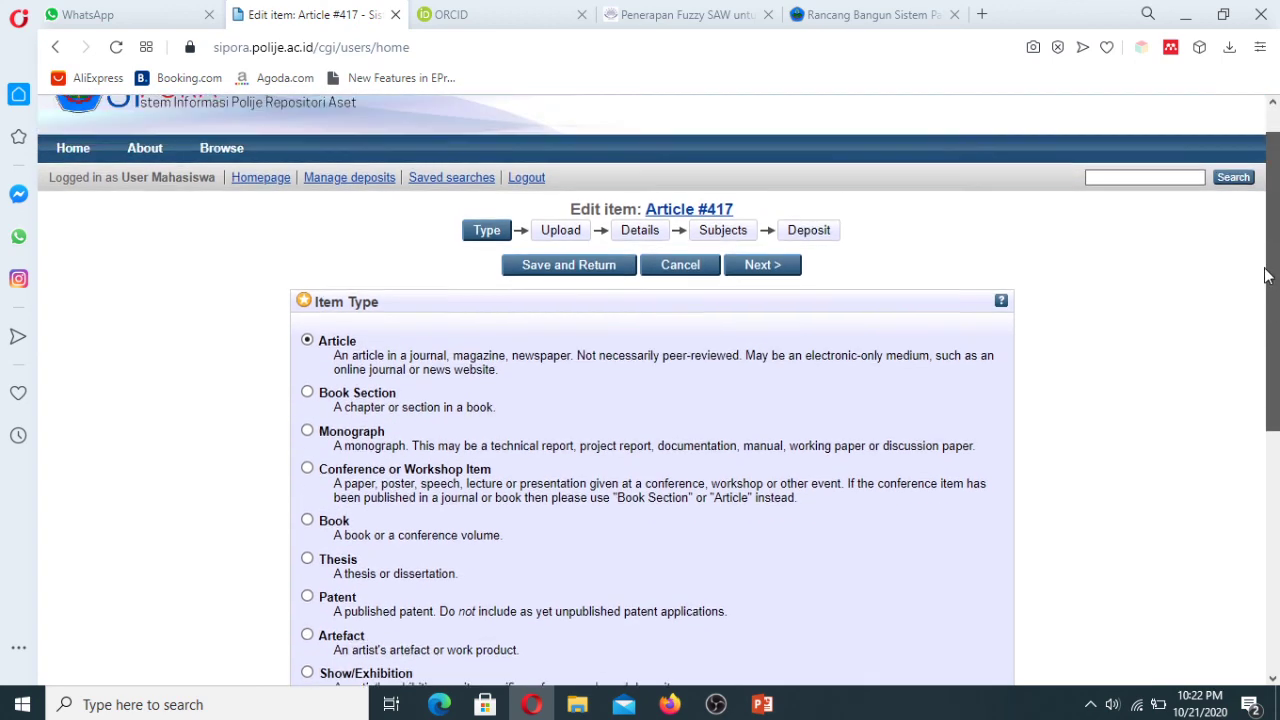
{"action": "scroll", "coordinate": [1268, 277], "scroll_direction": "up", "scroll_amount": 1}
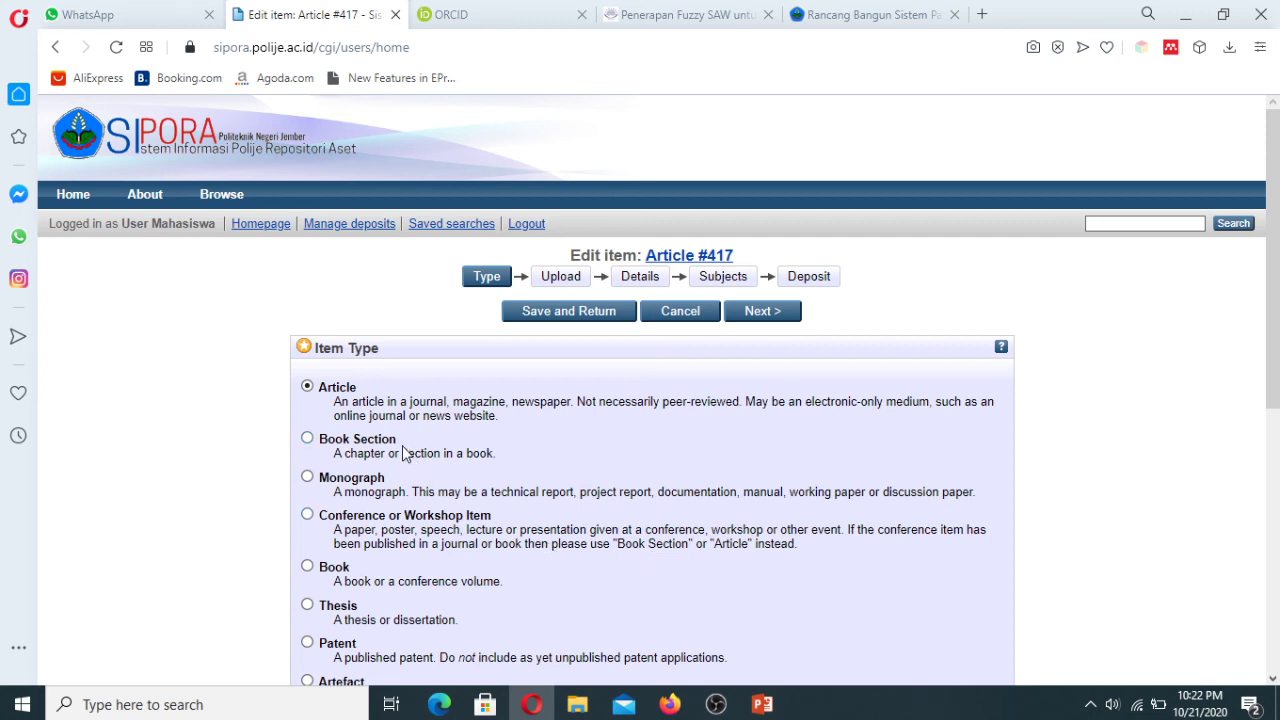
{"action": "left_click", "coordinate": [766, 314]}
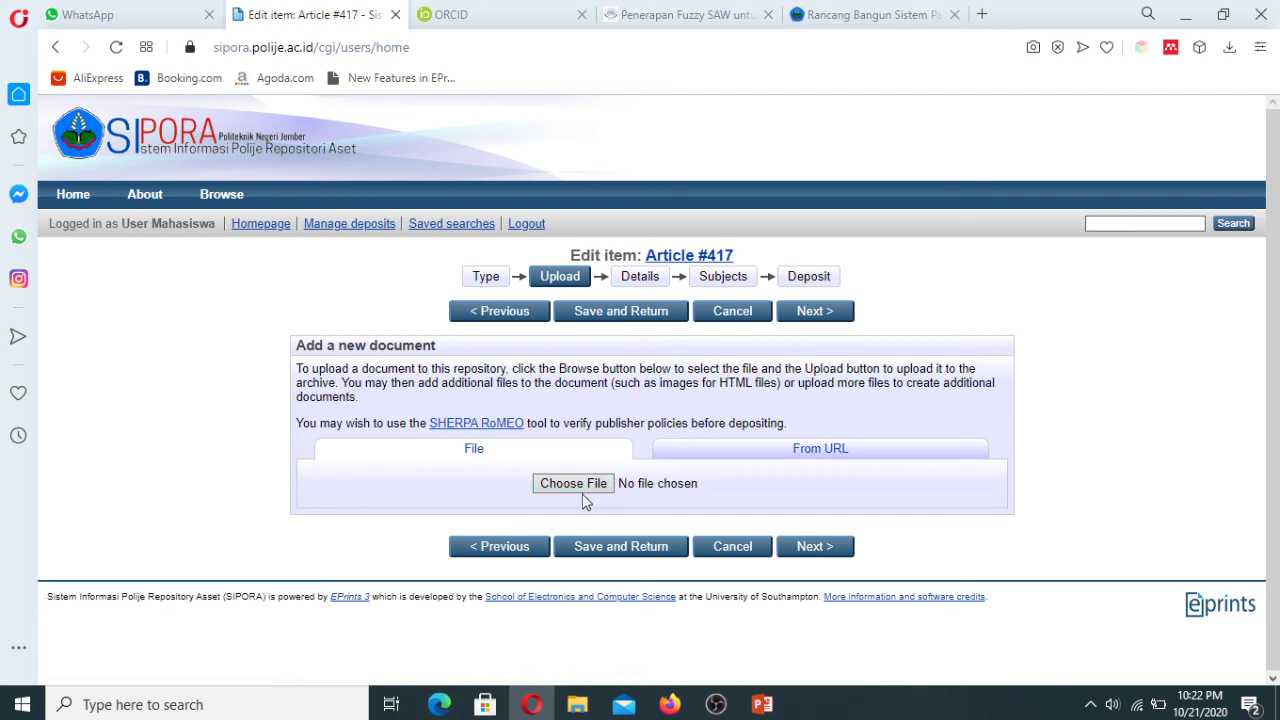
{"action": "left_click", "coordinate": [818, 313]}
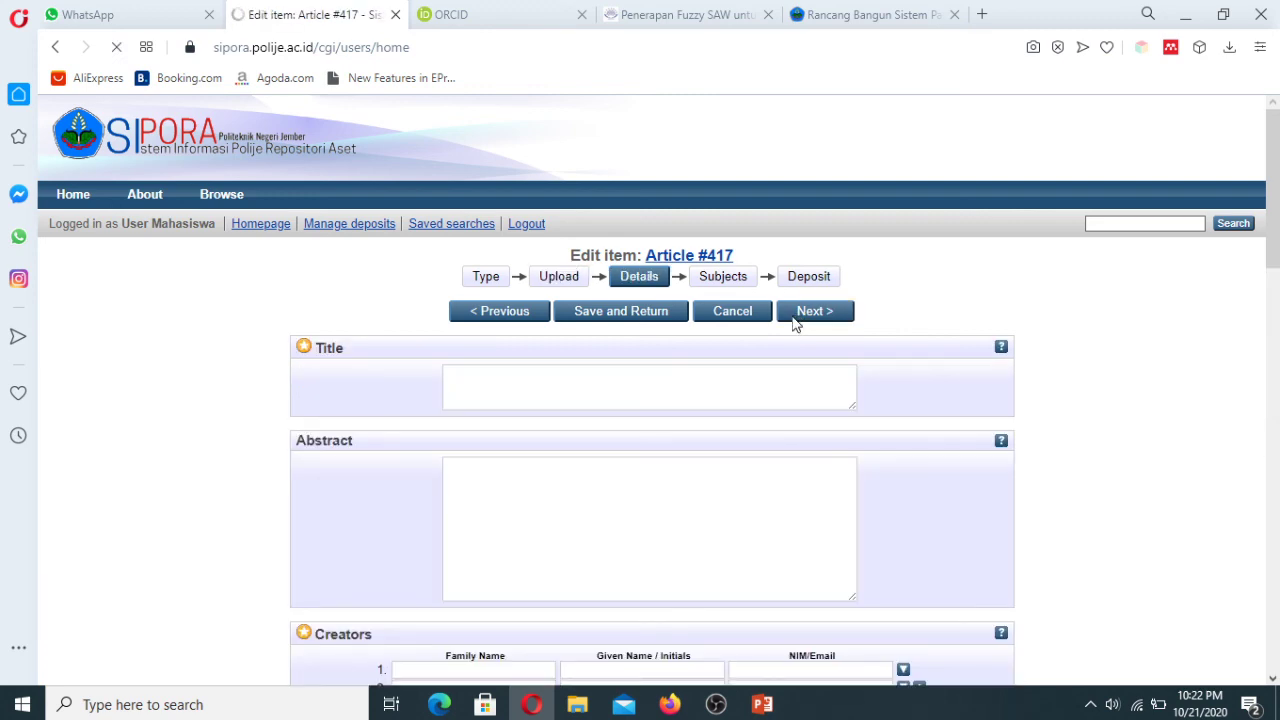
Look through the Details form of the new article, from title, abstract and creators to the publication details.
{"action": "left_click", "coordinate": [644, 379]}
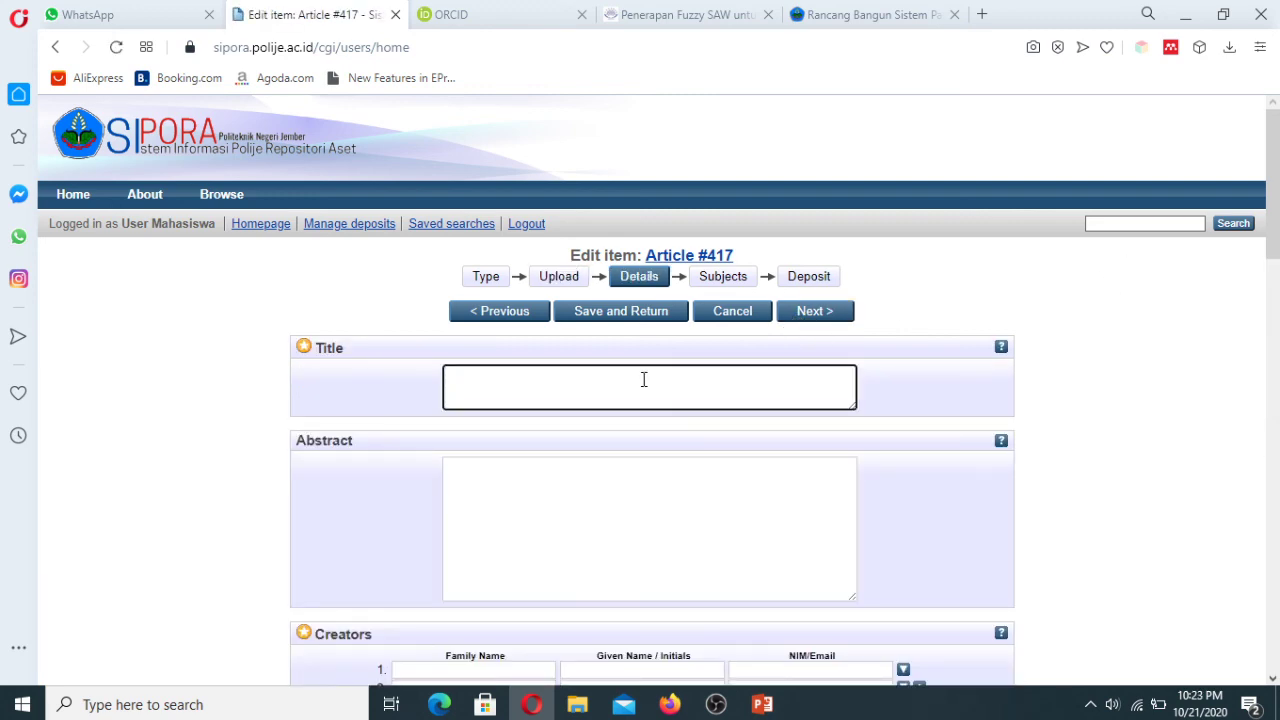
{"action": "left_click", "coordinate": [726, 477]}
{"action": "left_click_drag", "start_coordinate": [1274, 241], "coordinate": [1275, 345]}
{"action": "left_click", "coordinate": [850, 240]}
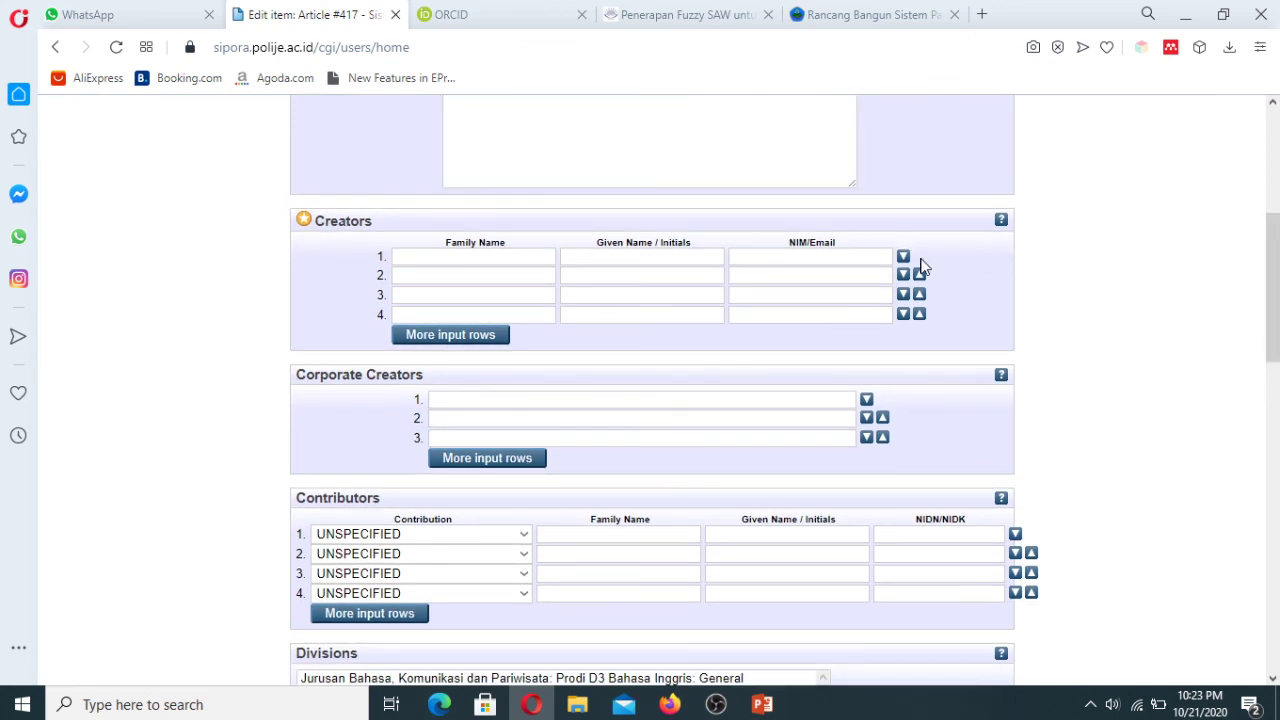
{"action": "left_click_drag", "start_coordinate": [1275, 204], "coordinate": [1275, 392]}
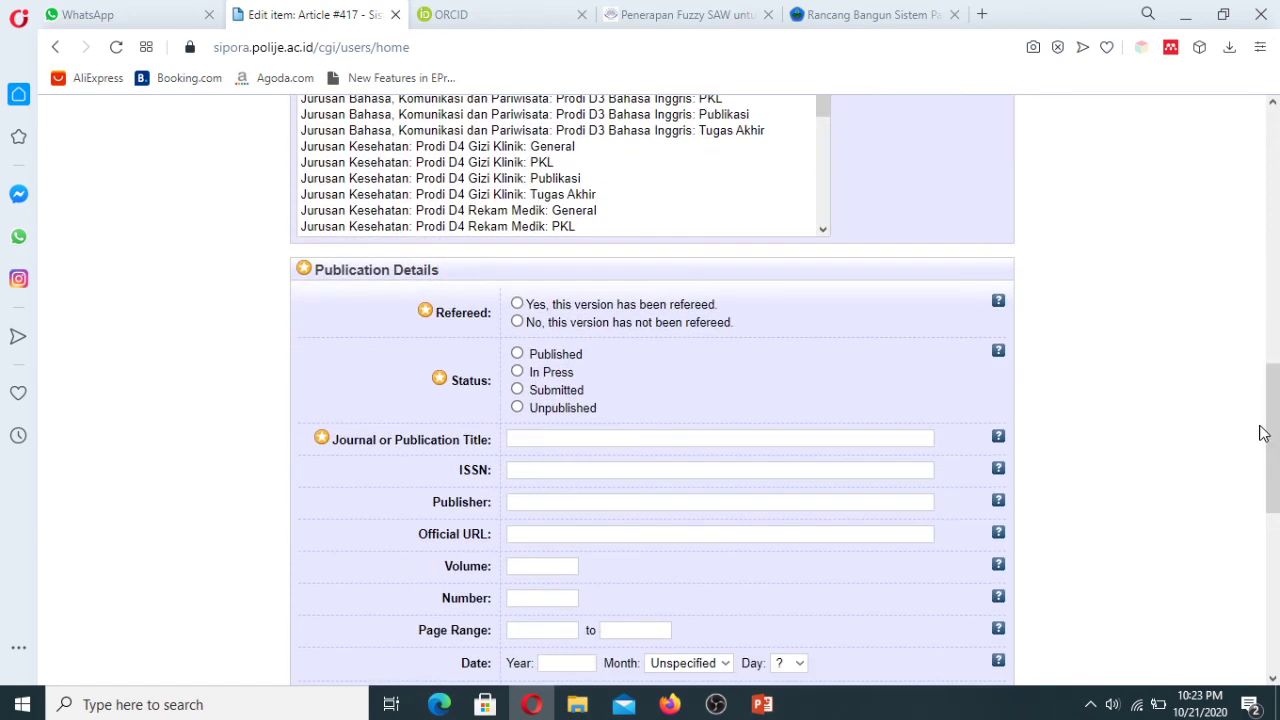
{"action": "left_click_drag", "start_coordinate": [1277, 443], "coordinate": [1277, 165]}
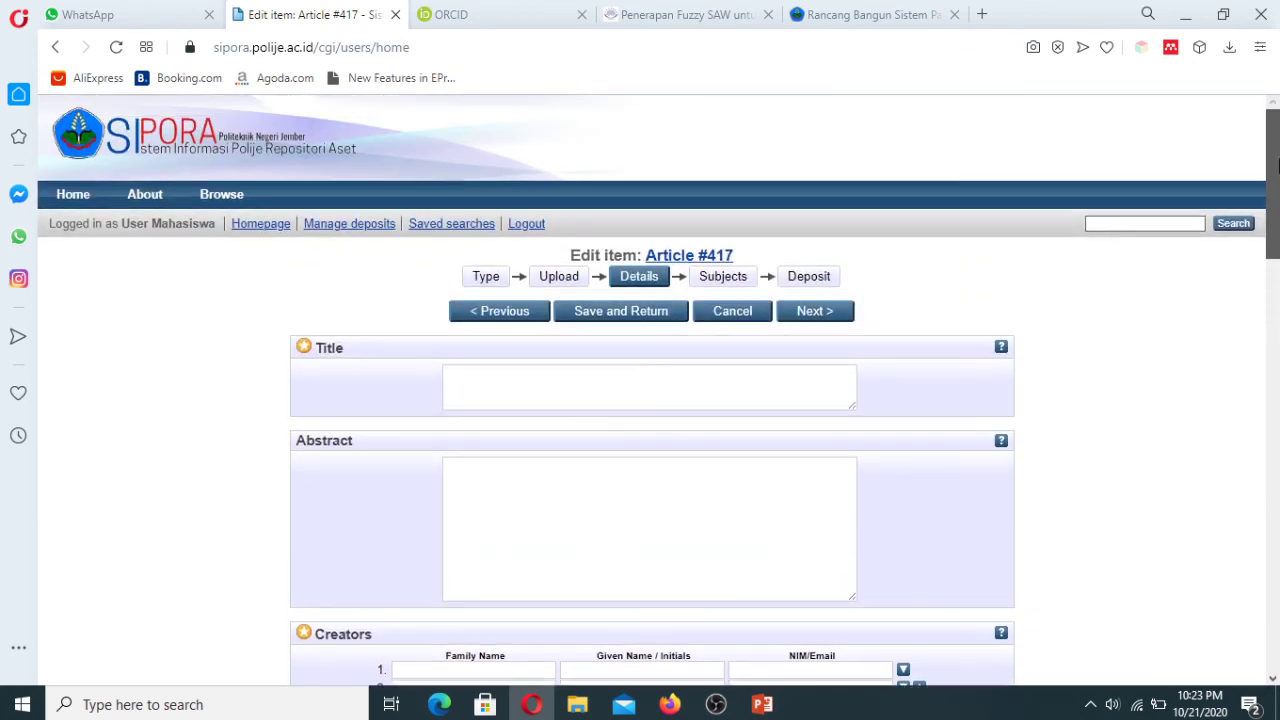